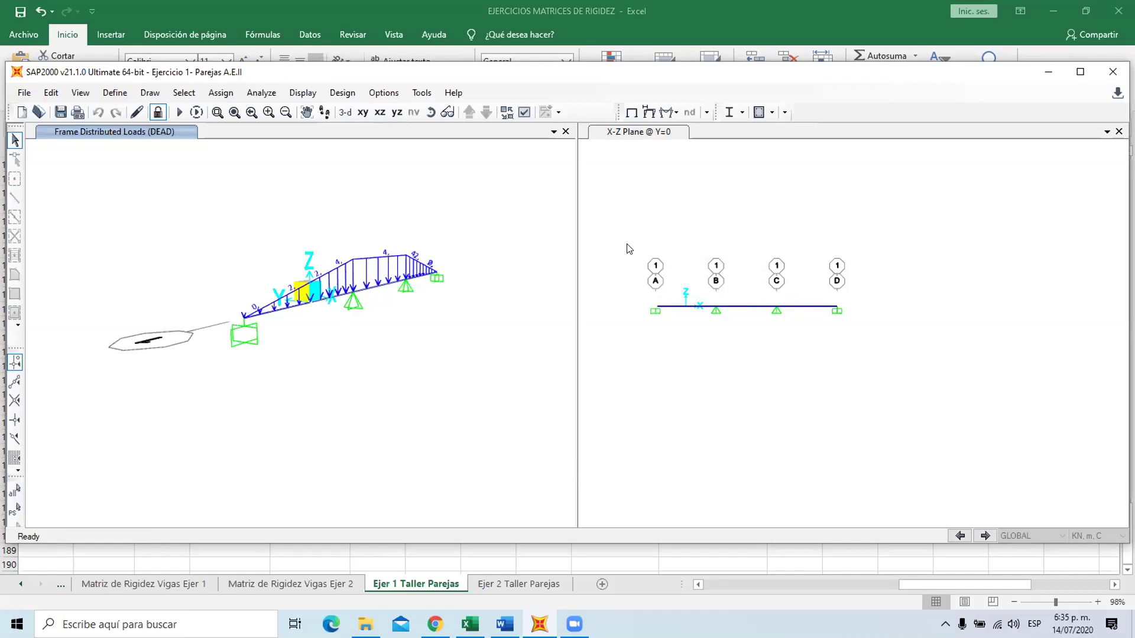
Display the joint reactions for the DEAD case as arrows in the 3-D view.
click(664, 113)
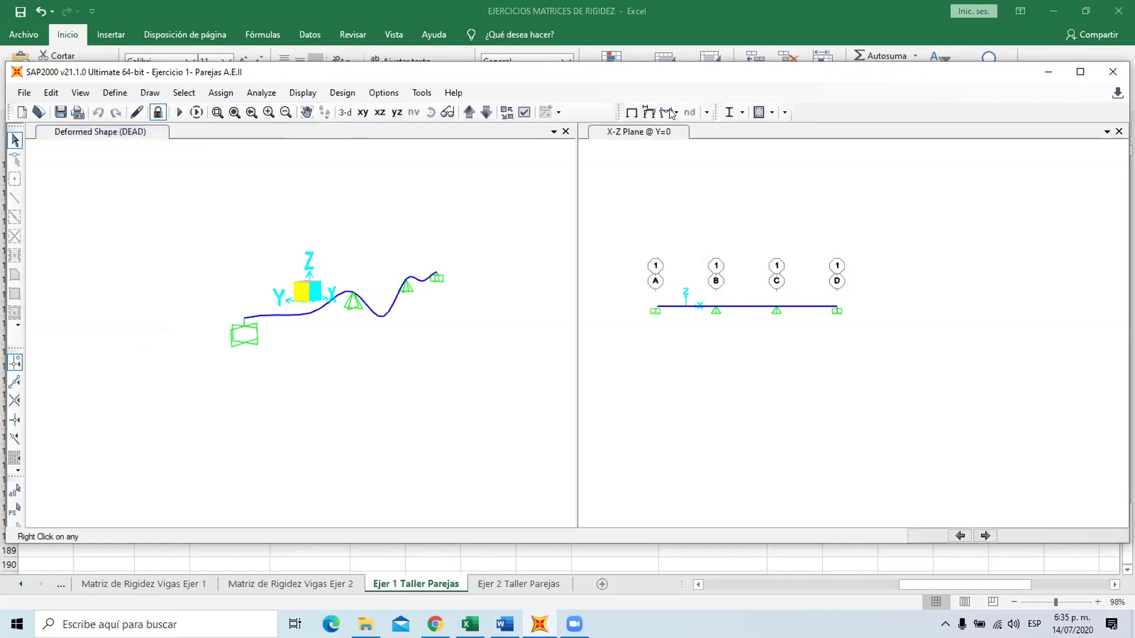
click(672, 114)
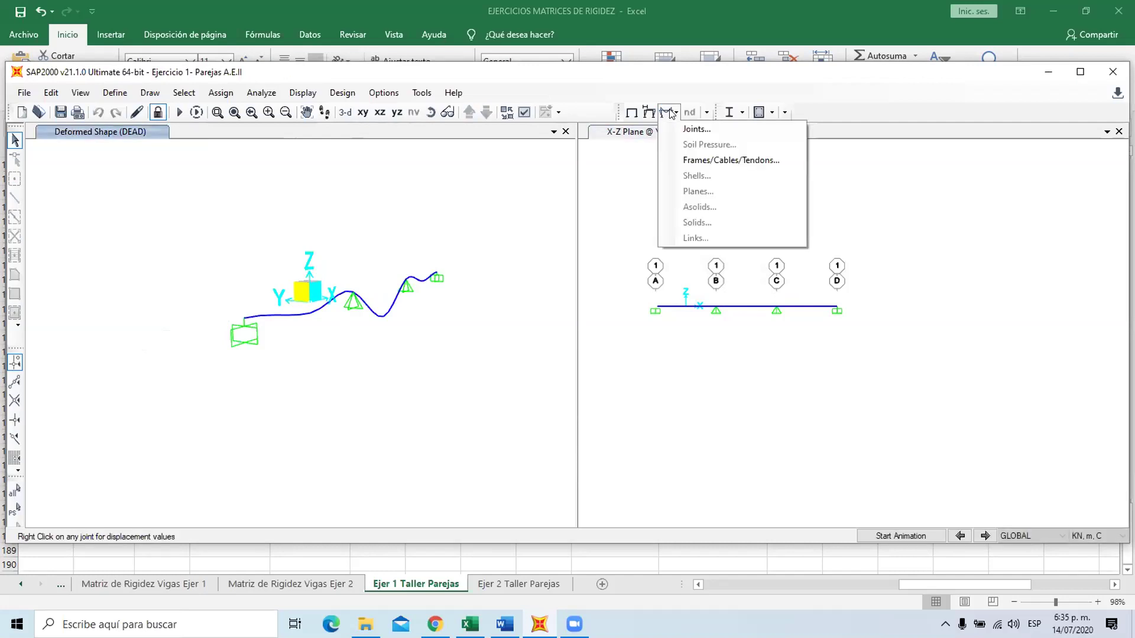
click(673, 127)
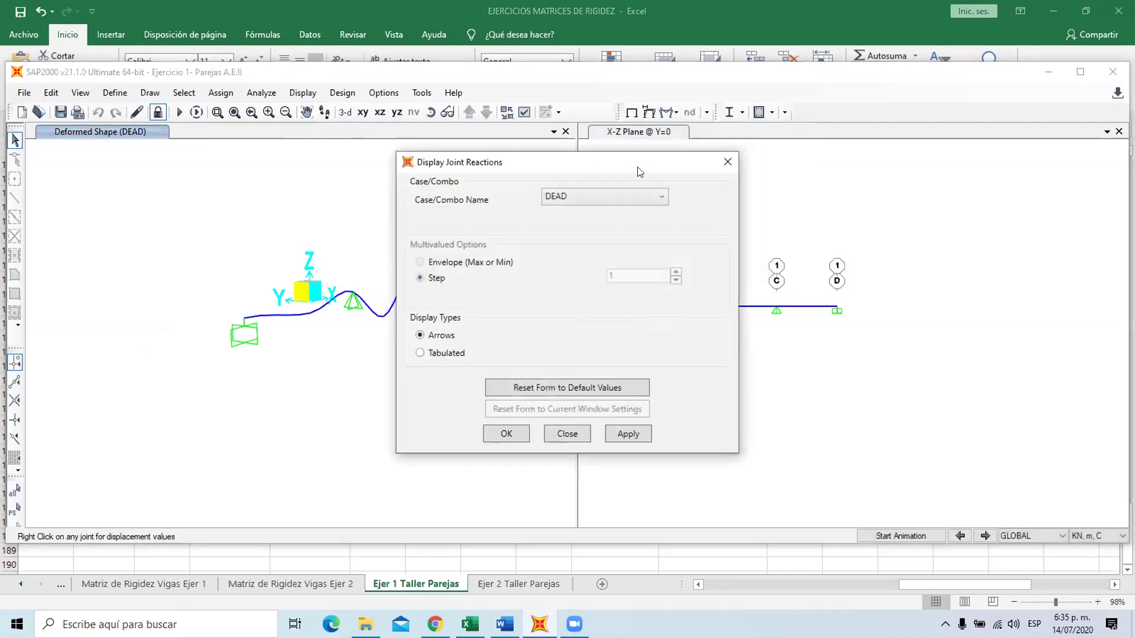
click(493, 433)
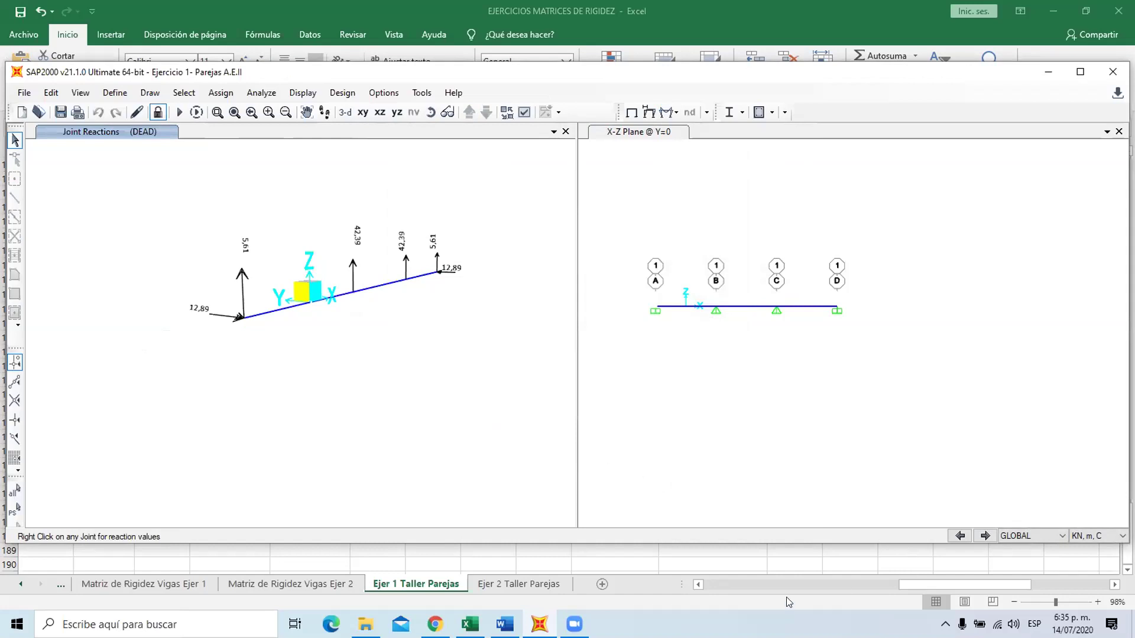
Check the moment diagrams in the Word report and the reaction tables in the Excel workbook, and return to SAP2000.
mouse_move(504, 624)
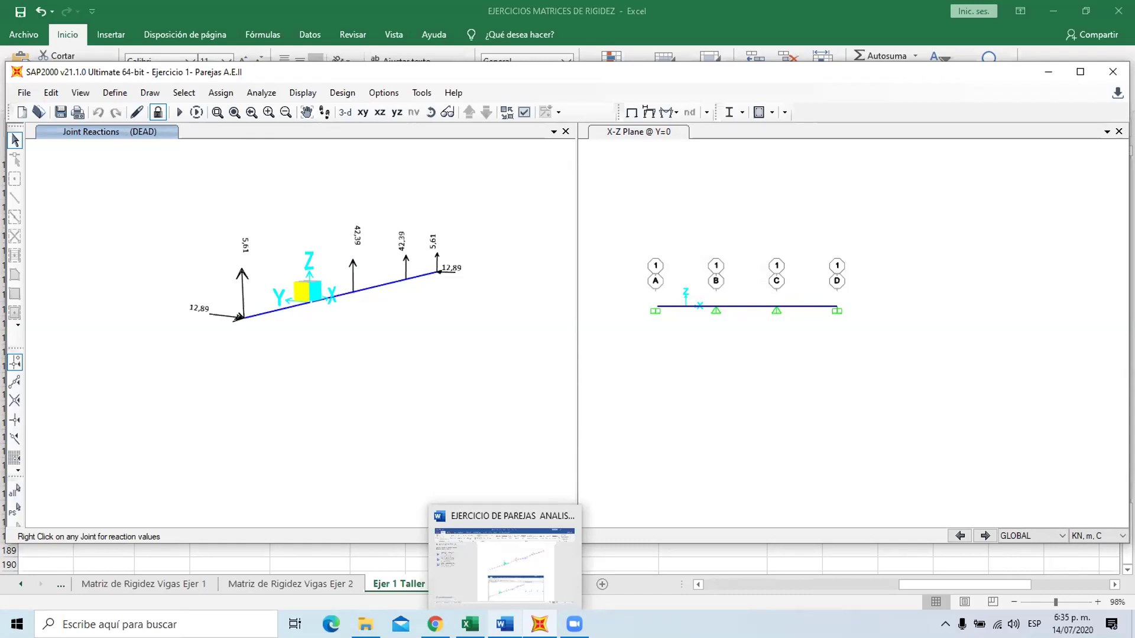
click(525, 600)
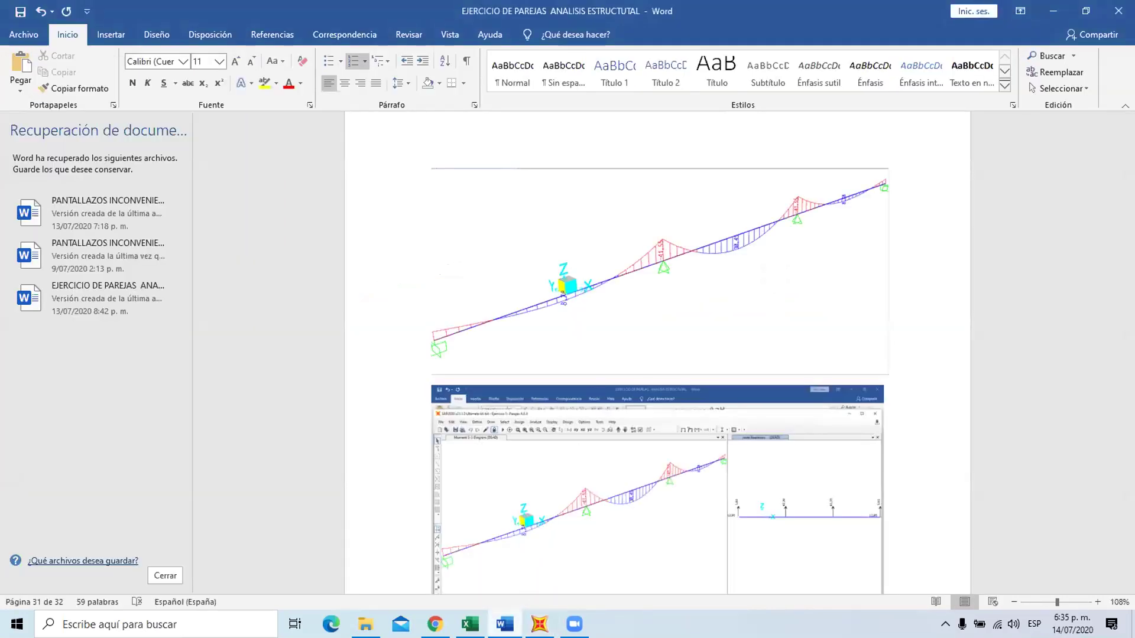
key(alt+Tab)
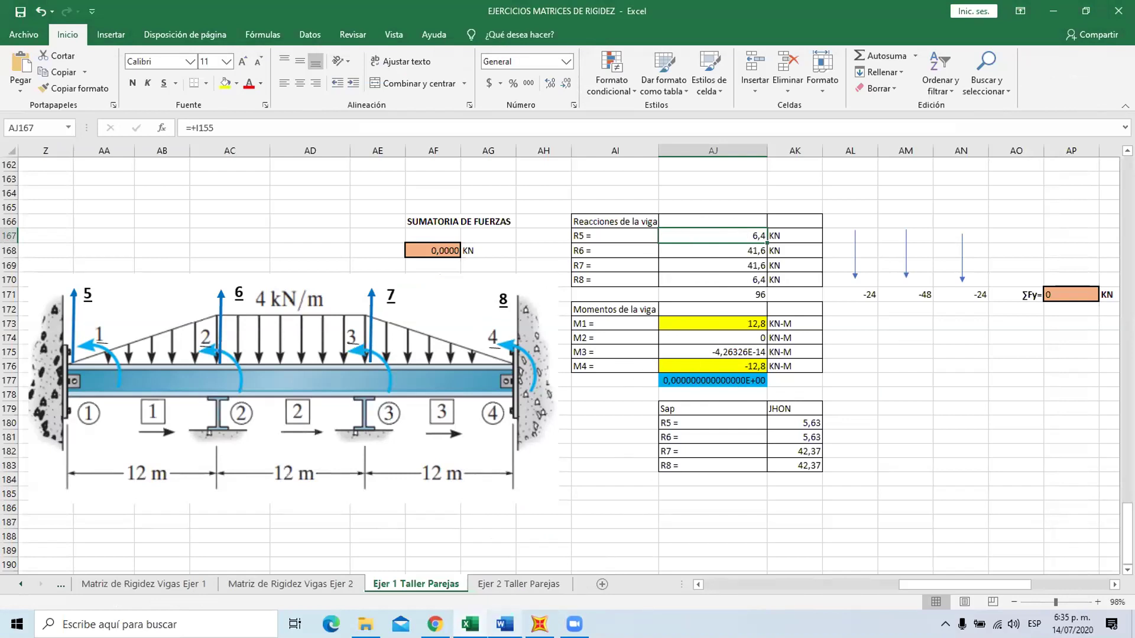
click(539, 624)
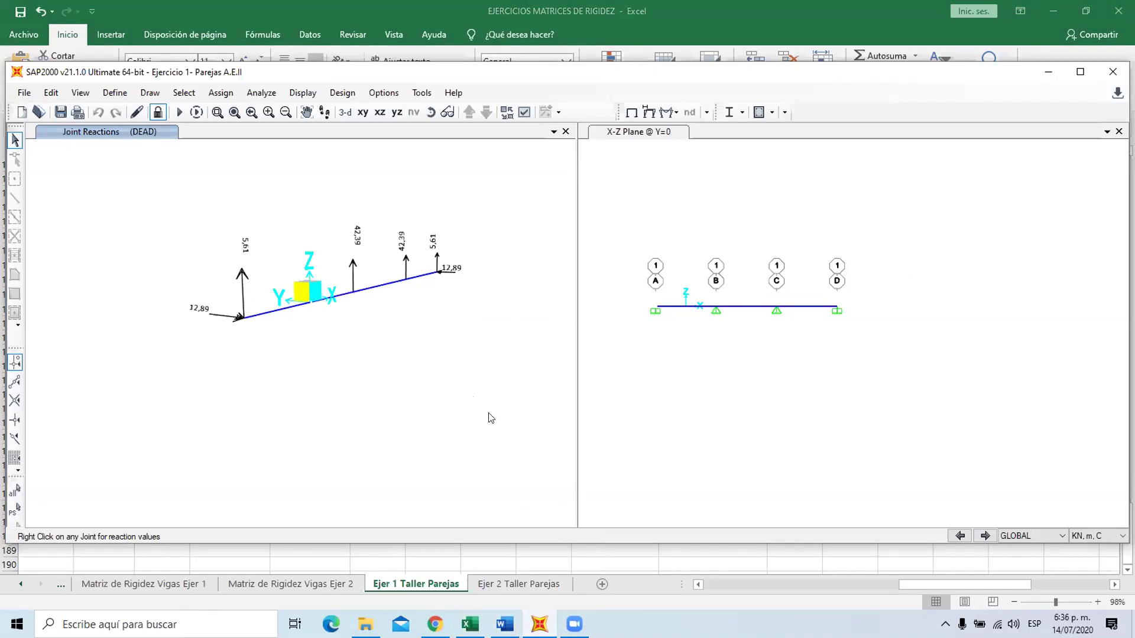
Unlock the model, accepting deletion of the analysis results, and restrict the available degrees of freedom to Plane Frame in the XZ plane.
click(161, 112)
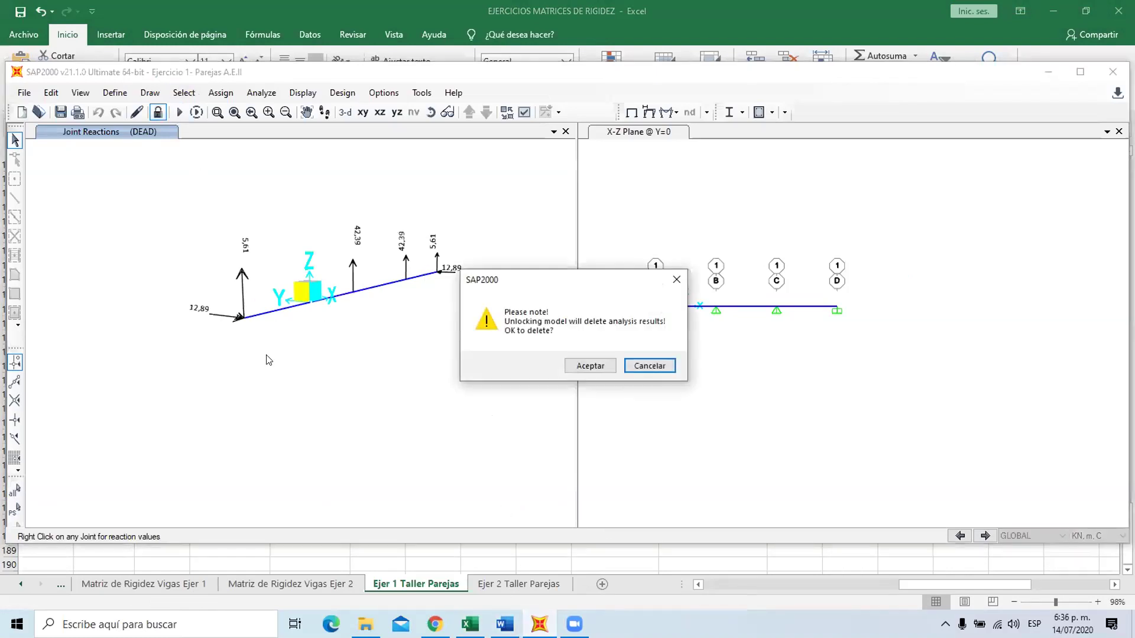
click(590, 372)
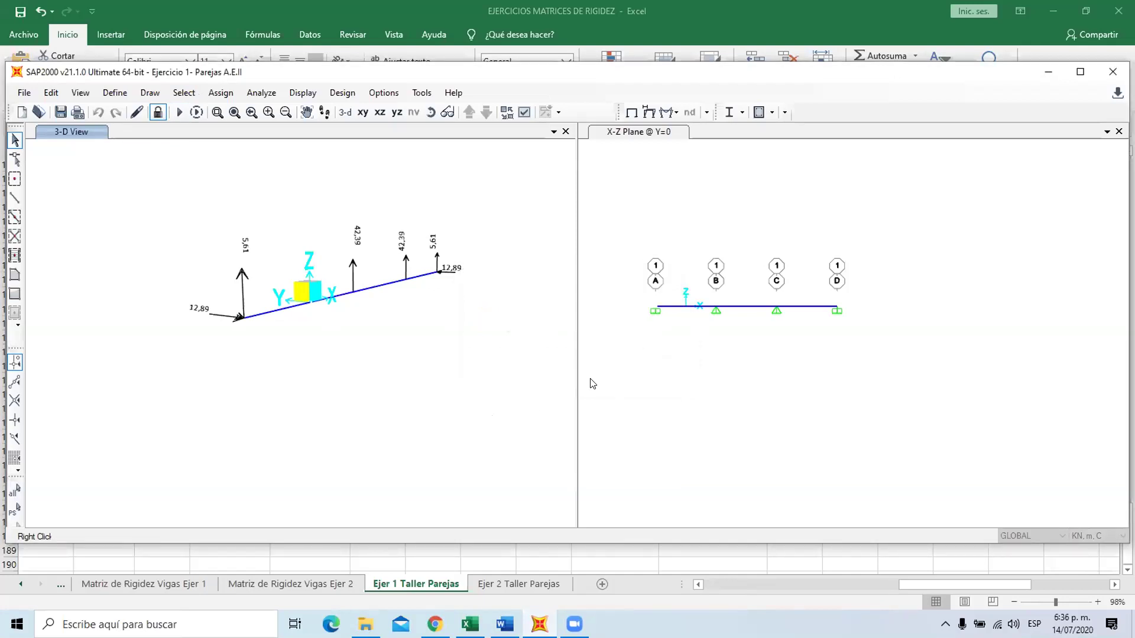
click(248, 93)
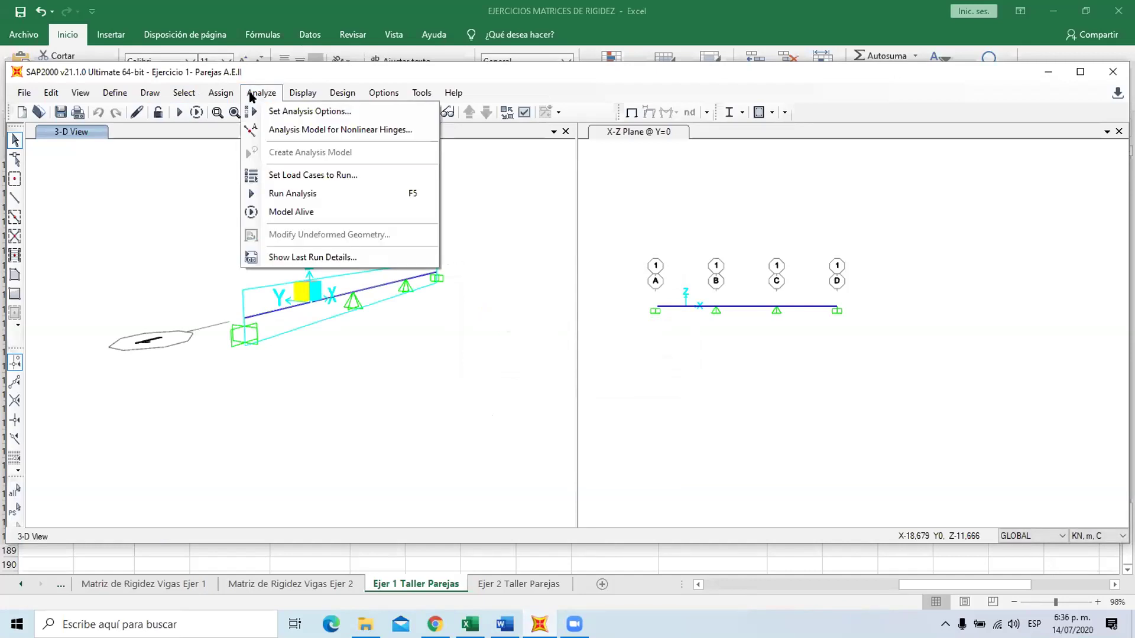
click(303, 112)
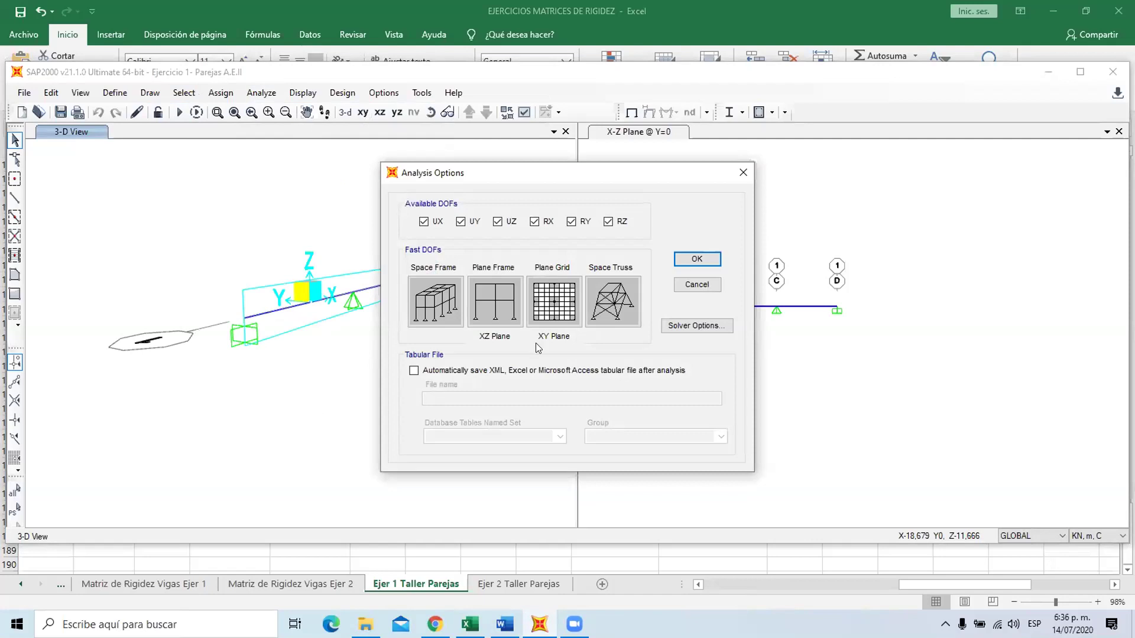
click(551, 313)
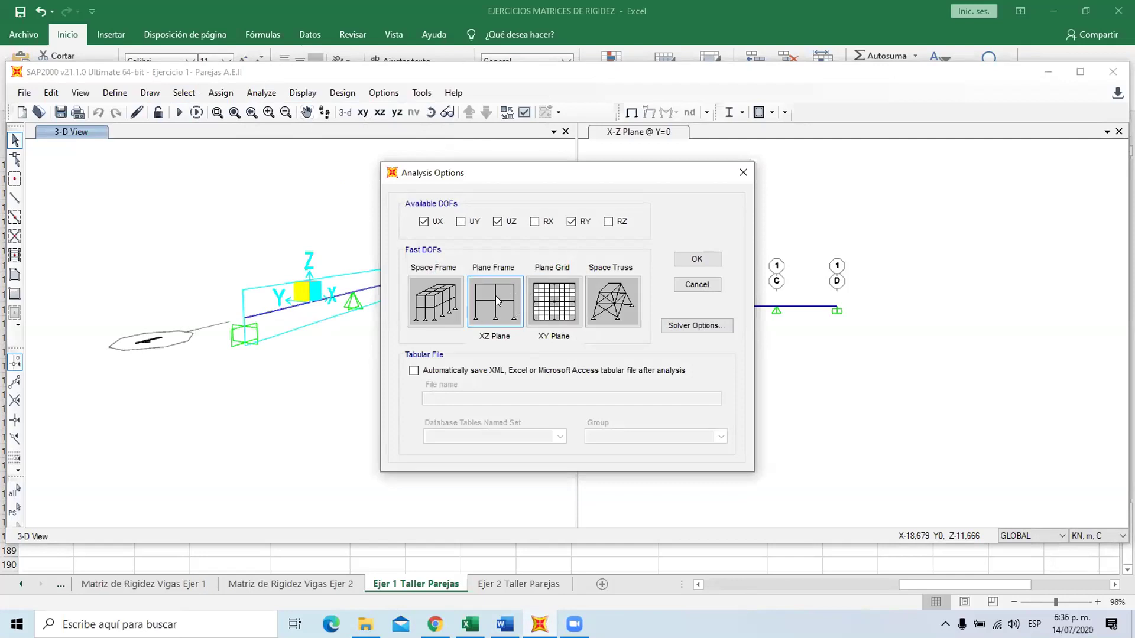
click(696, 260)
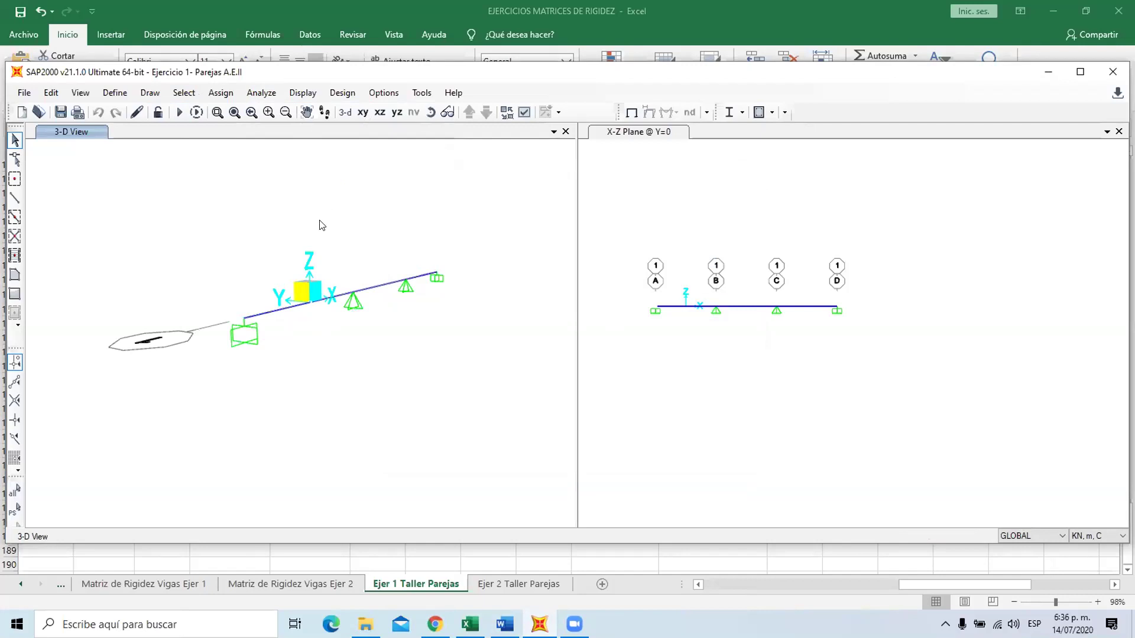
Inspect the assignments of the beam's middle span, and the assignments and distributed loads of the span between C and D.
right_click(389, 286)
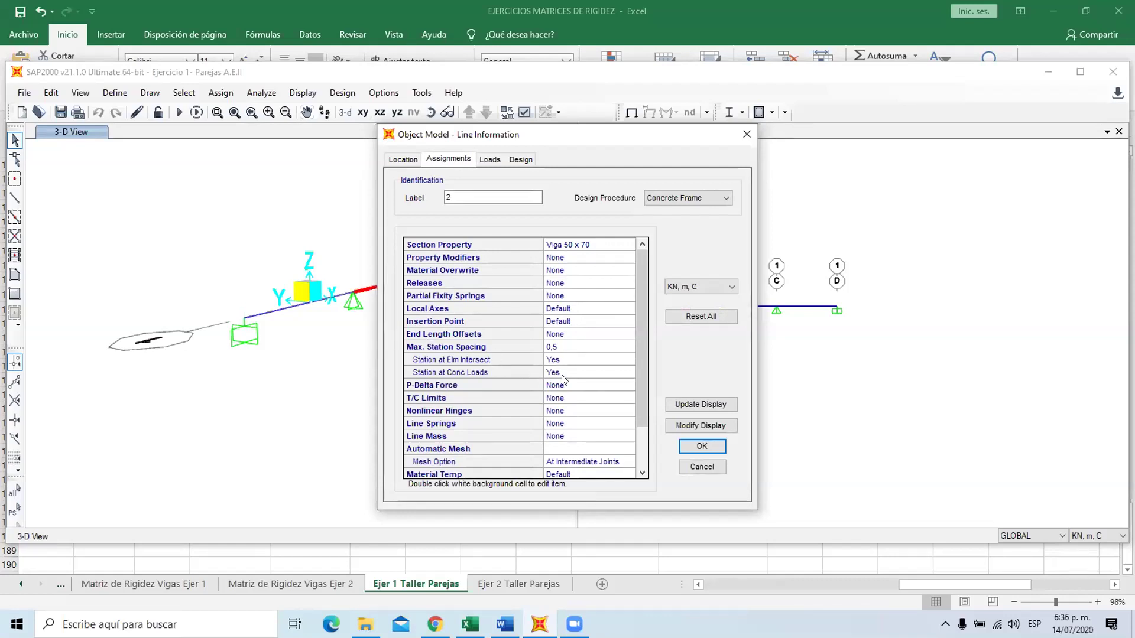
click(702, 446)
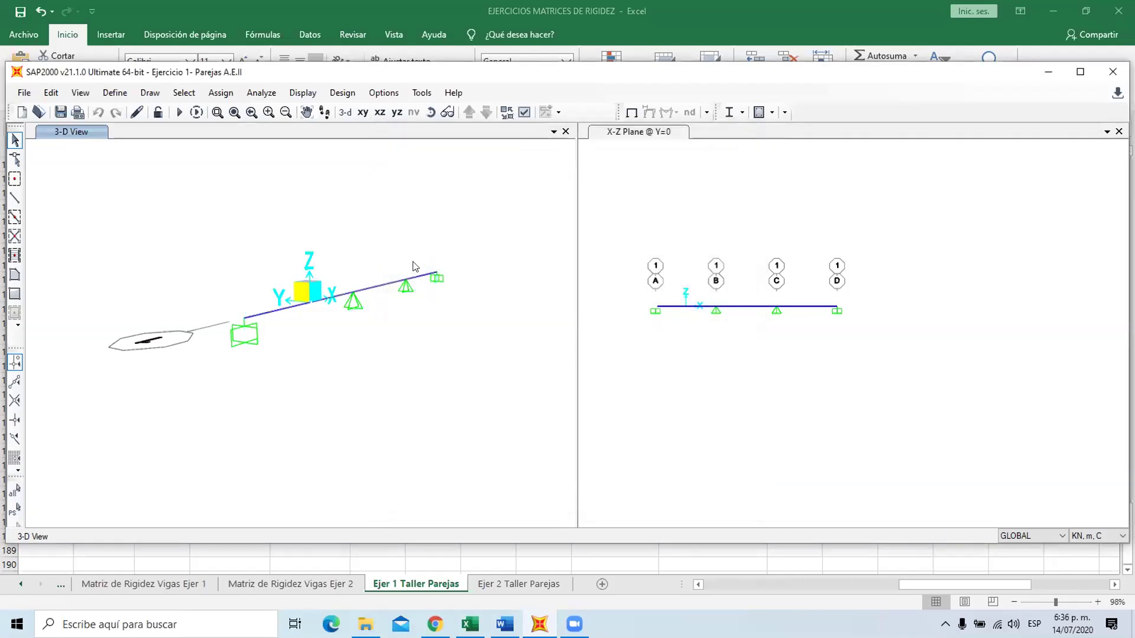
click(417, 279)
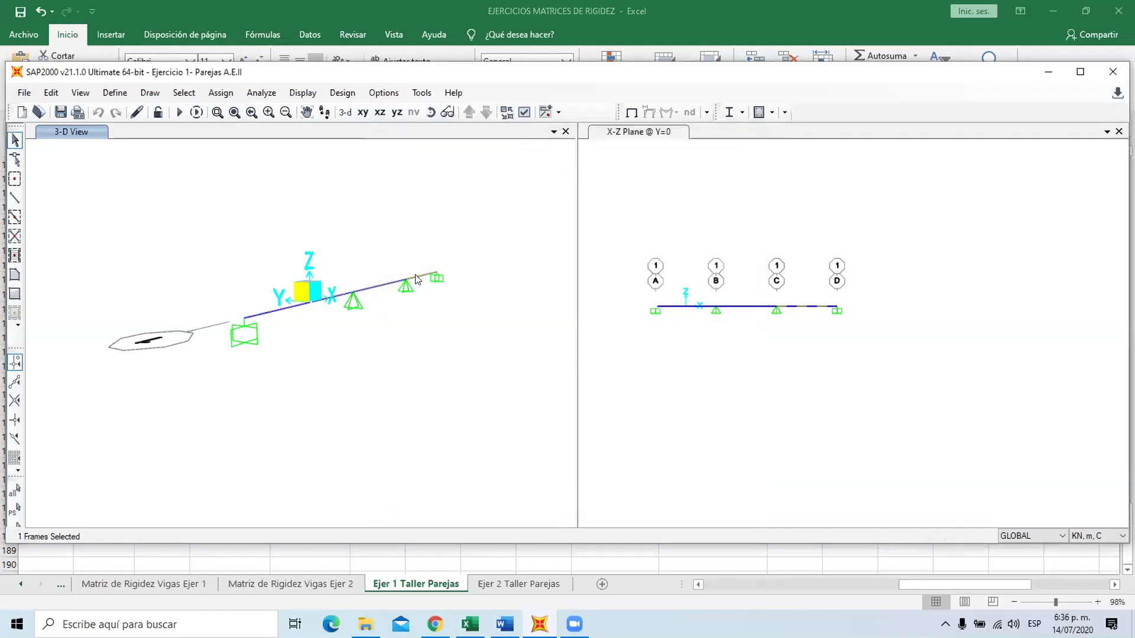
right_click(418, 279)
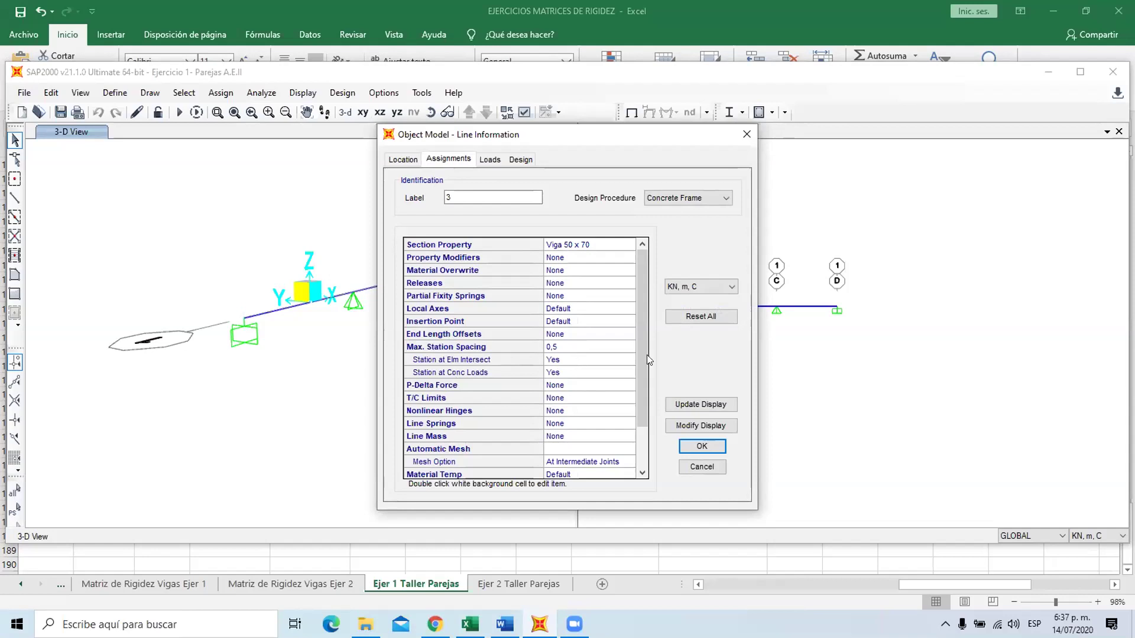
click(490, 160)
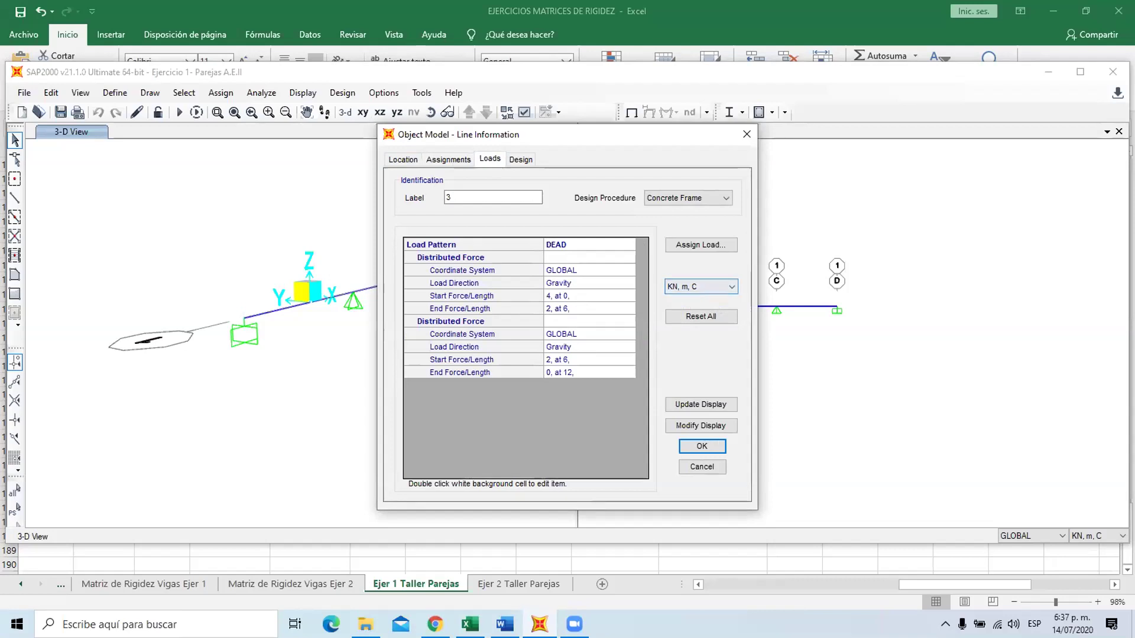
Switch to the Excel workbook and examine the formulas of the M4 moment in AJ176 and element 3's q3 moment in AQ156.
click(470, 624)
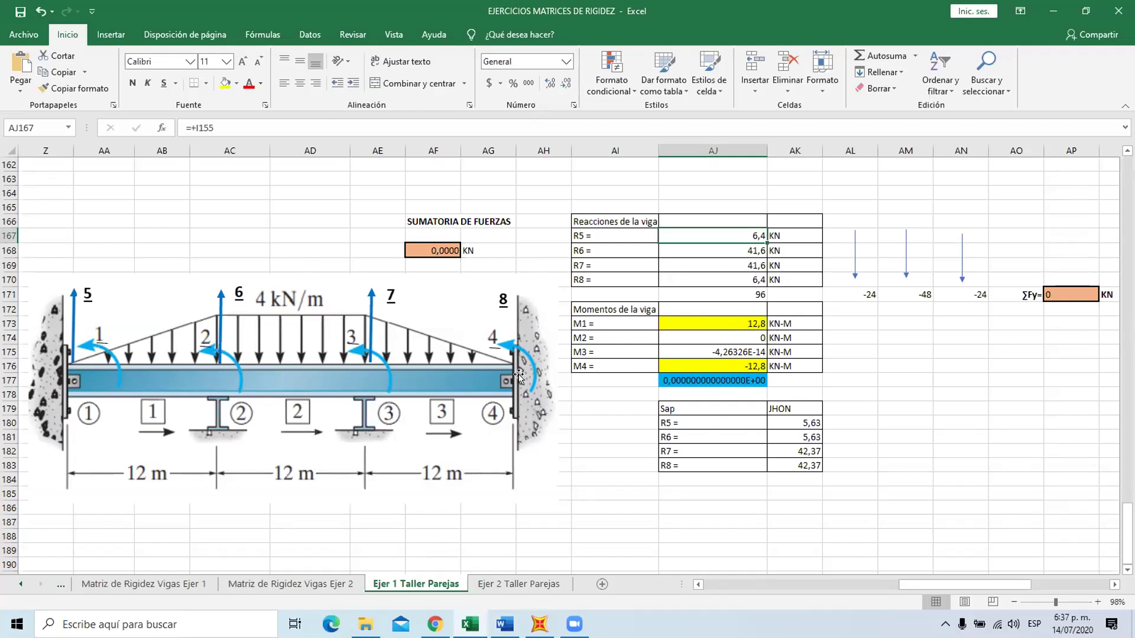
click(764, 367)
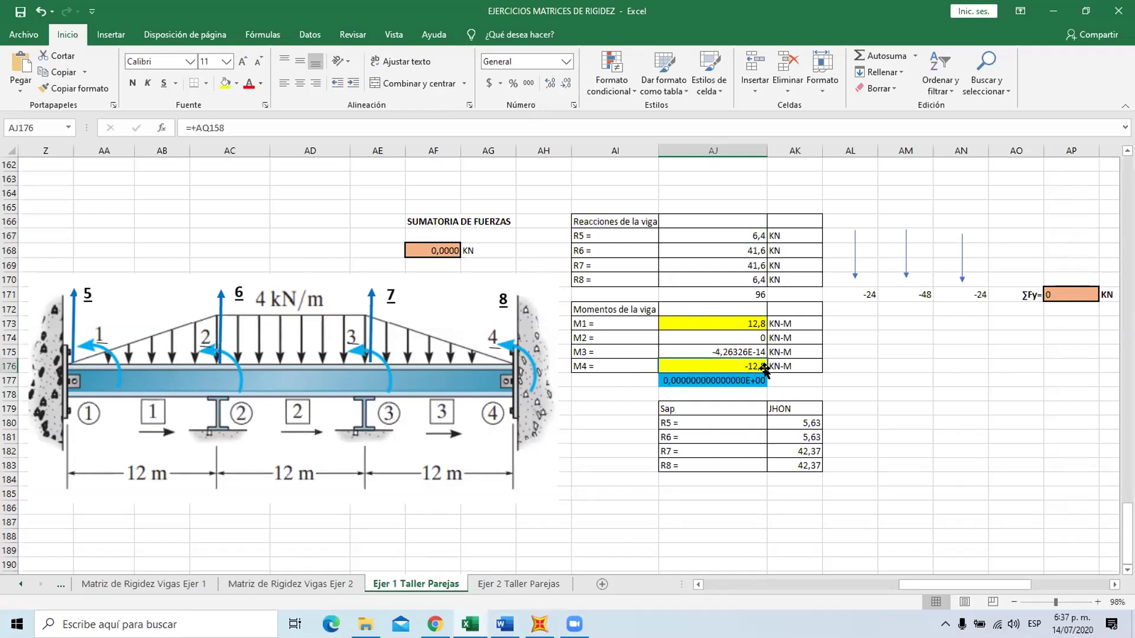
drag(910, 585, 798, 582)
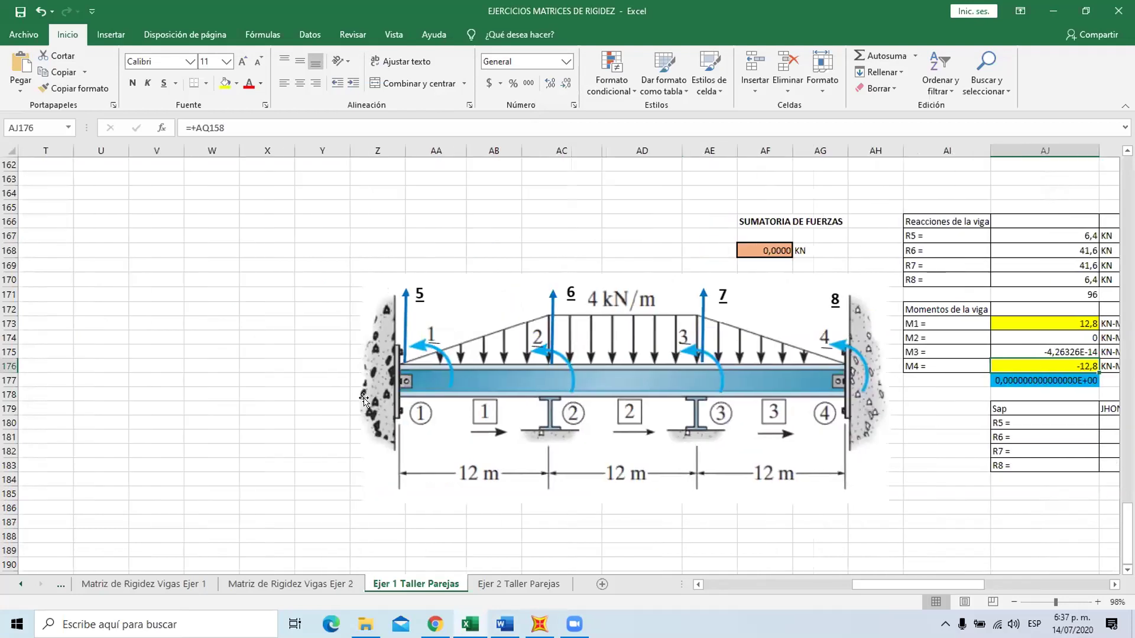
scroll(380, 398, up, 6)
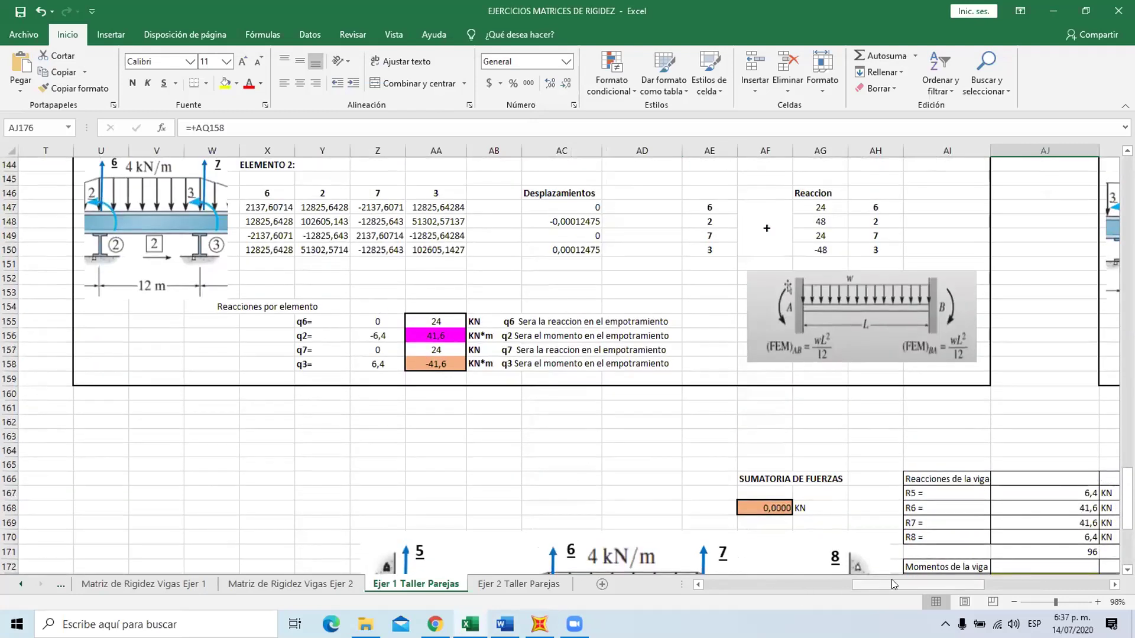
drag(892, 580, 981, 590)
click(797, 334)
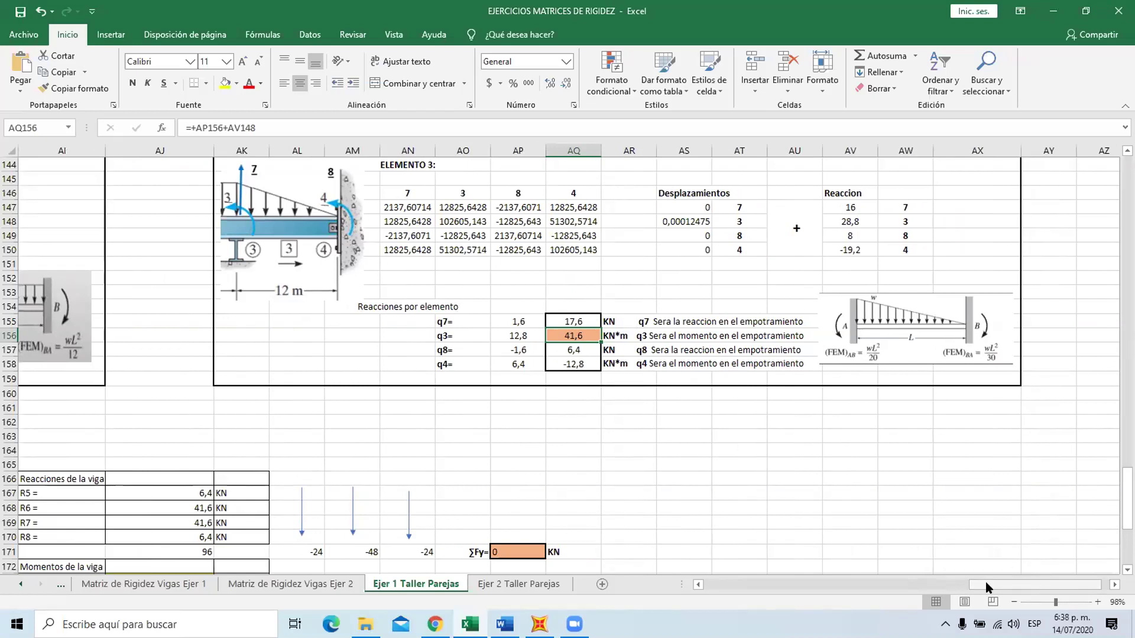
Examine element 1's load reaction formulas for degrees of freedom 5 and 1 in Q147 and Q148.
drag(984, 583, 721, 590)
scroll(735, 542, up, 1)
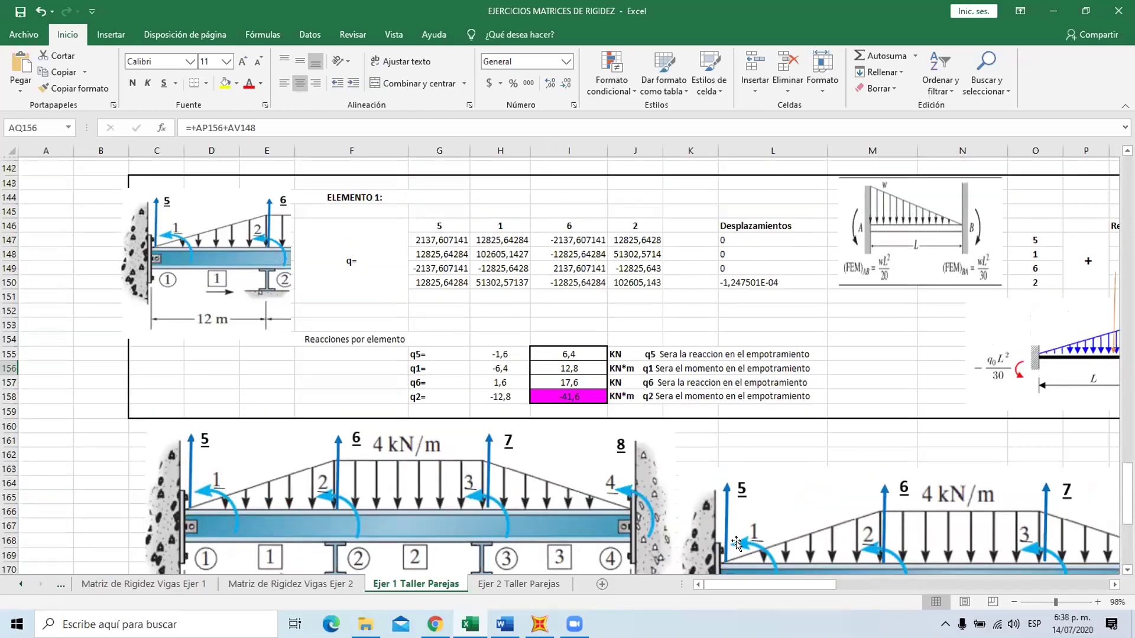
drag(734, 585, 753, 590)
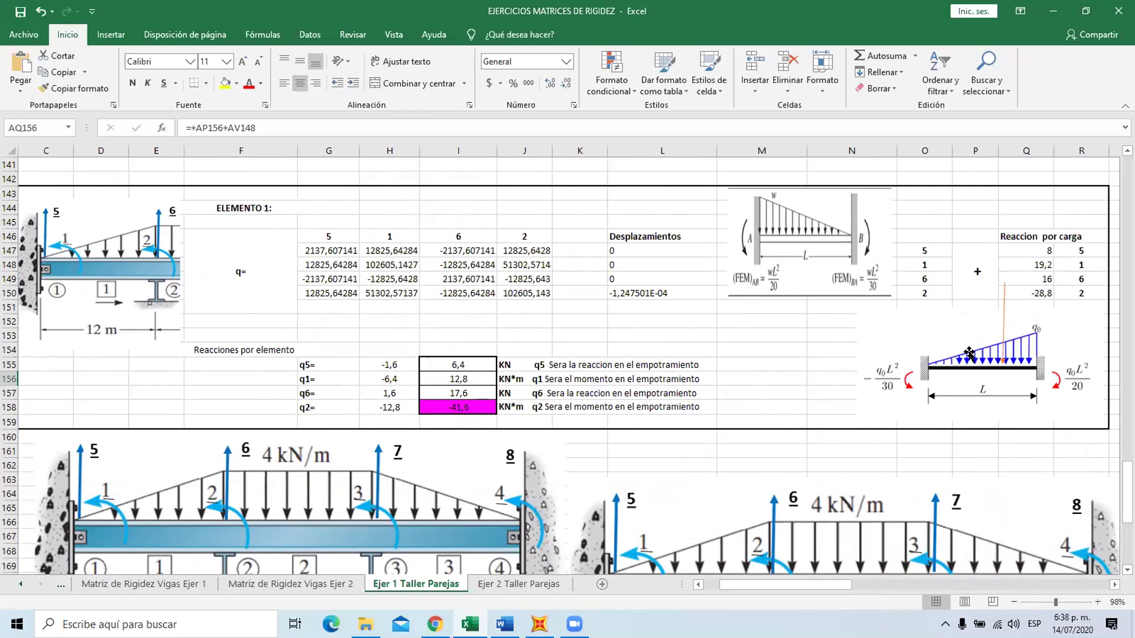
click(1040, 249)
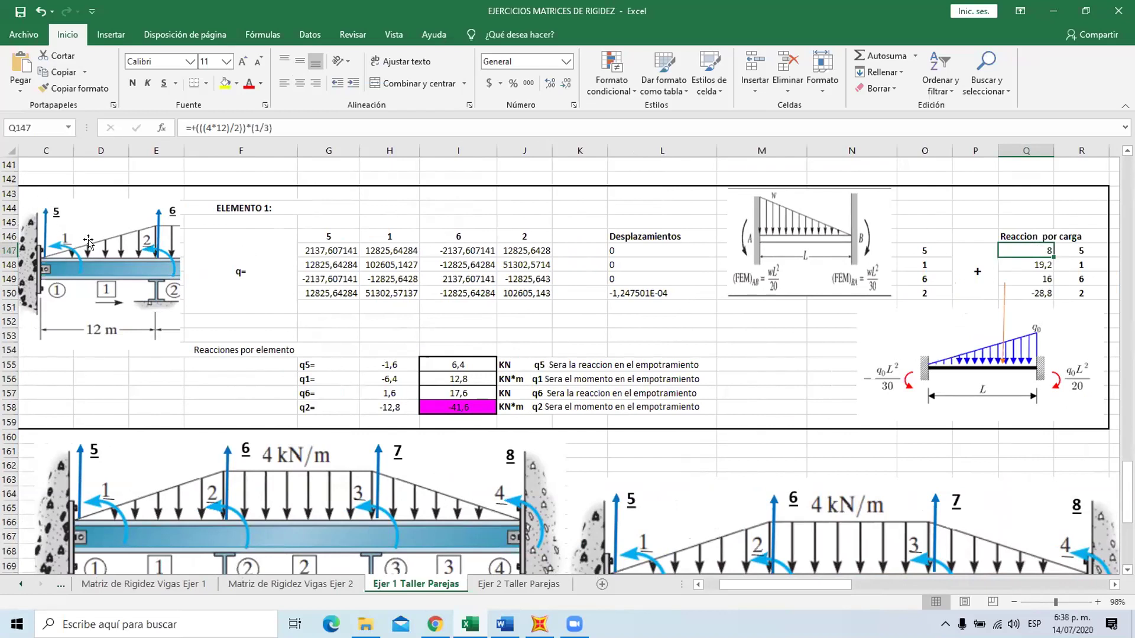
click(1006, 261)
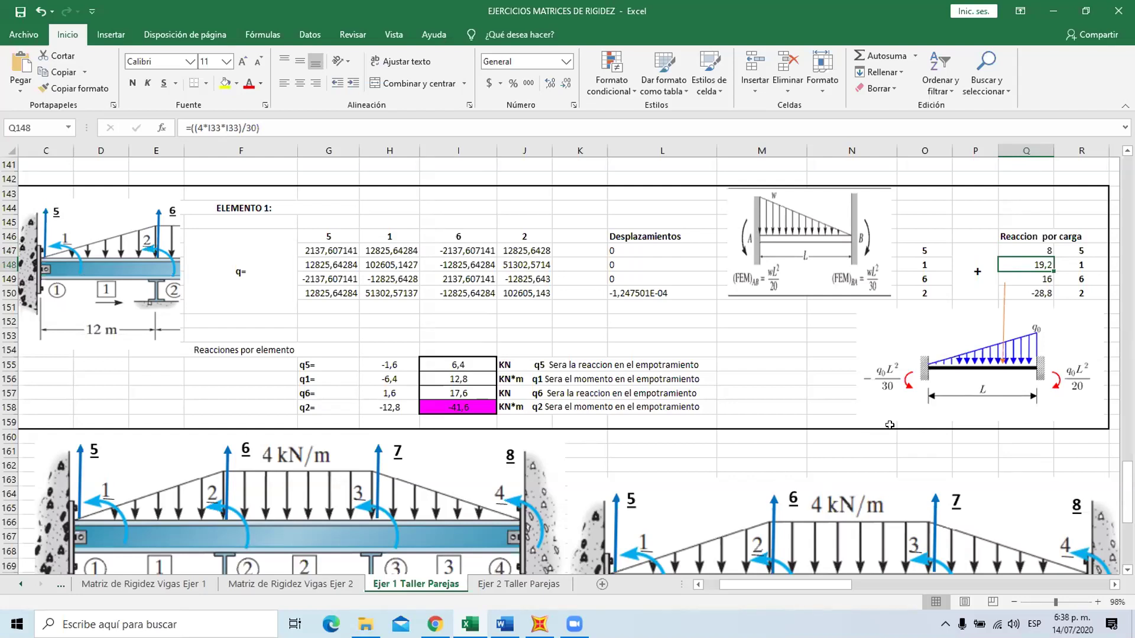
Review the references inside element 1's moment formula in Q148 and compare it with the moment formula in Q150.
key(Up)
key(Up)
click(1033, 260)
double_click(1038, 265)
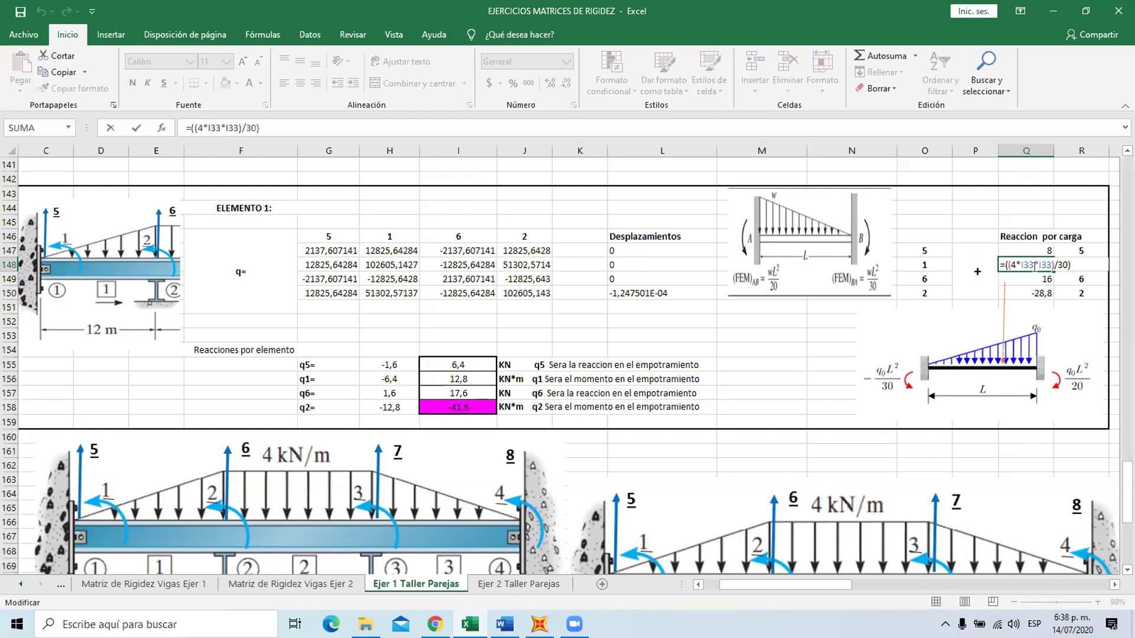
key(Left)
key(Left)
key(Left)
key(ctrl+Return)
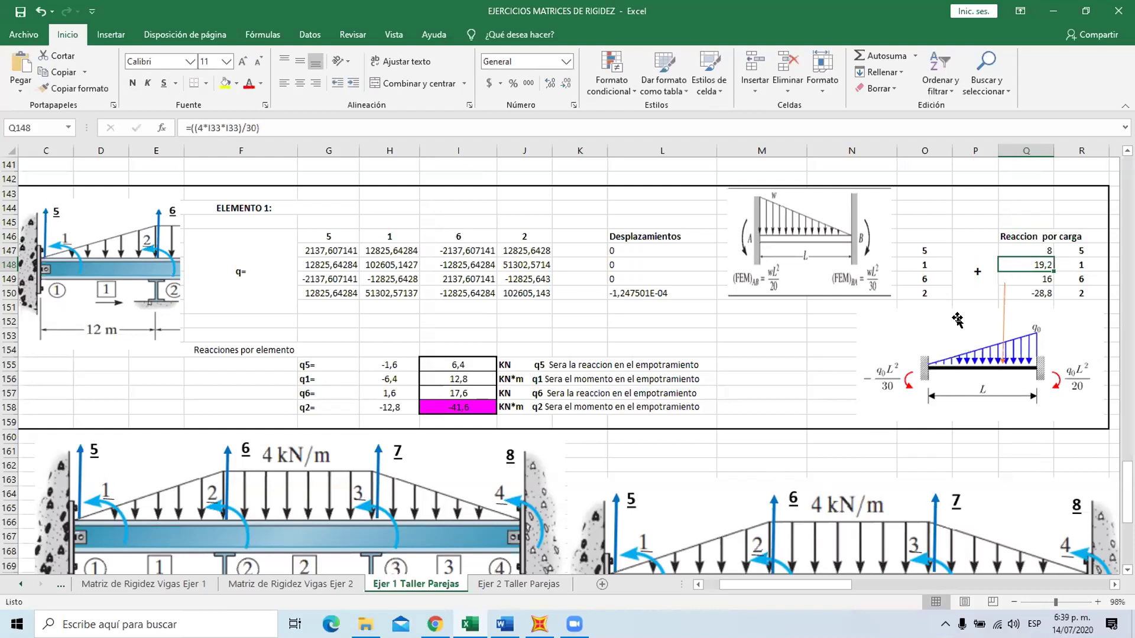
click(1039, 291)
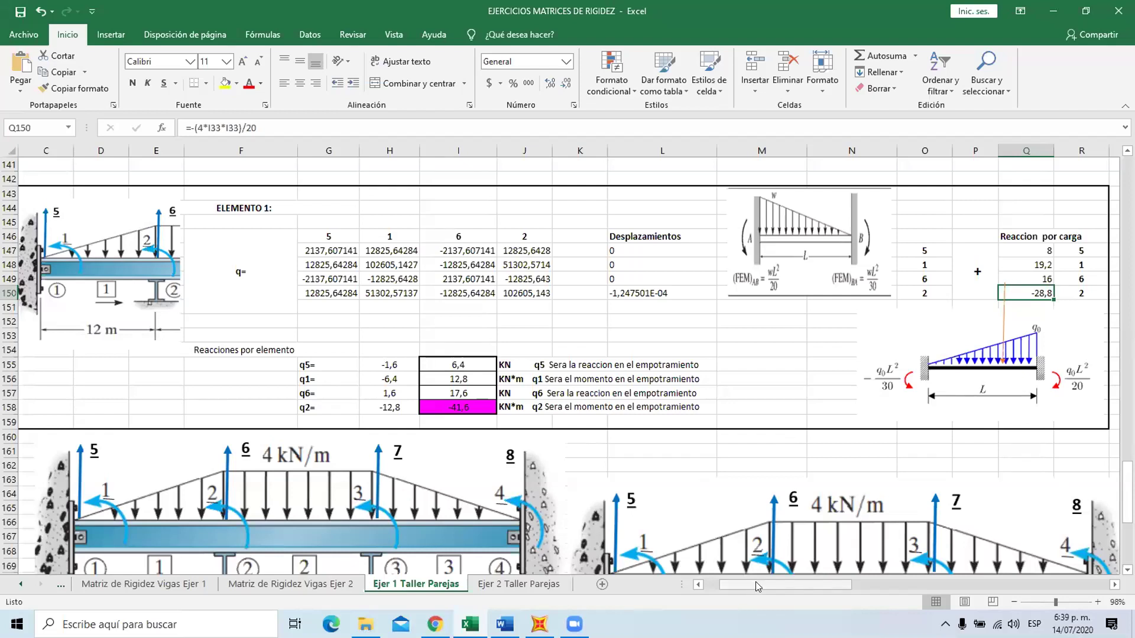
Examine the formula of reaction R5 in AJ167 of the beam reactions table.
scroll(736, 551, down, 1)
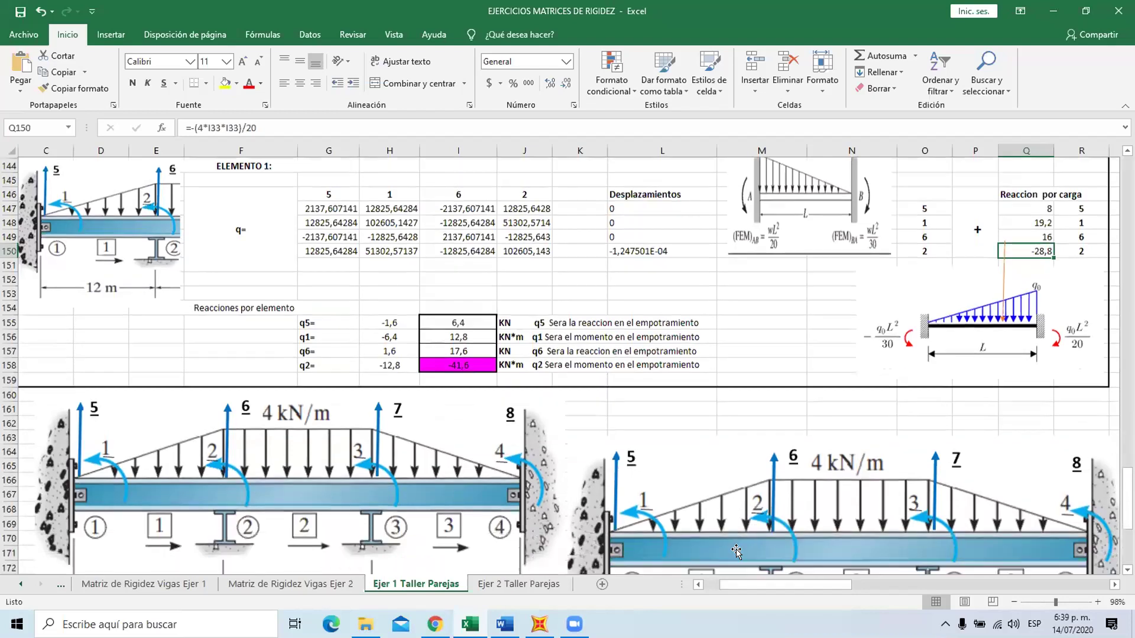
scroll(735, 551, down, 1)
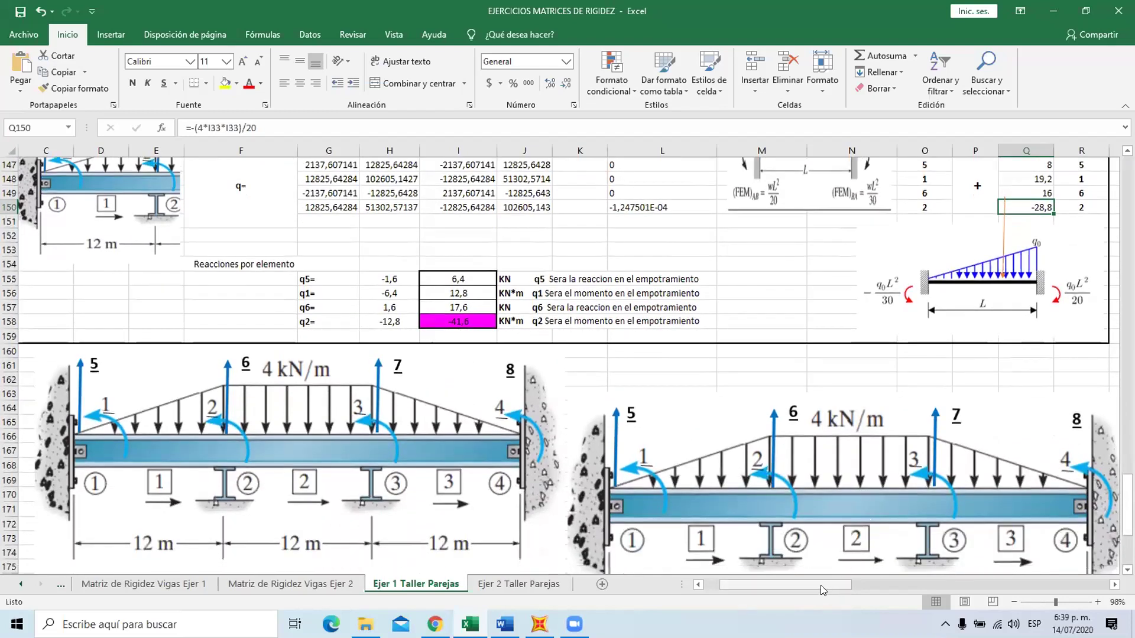
drag(815, 580, 949, 579)
scroll(903, 584, down, 1)
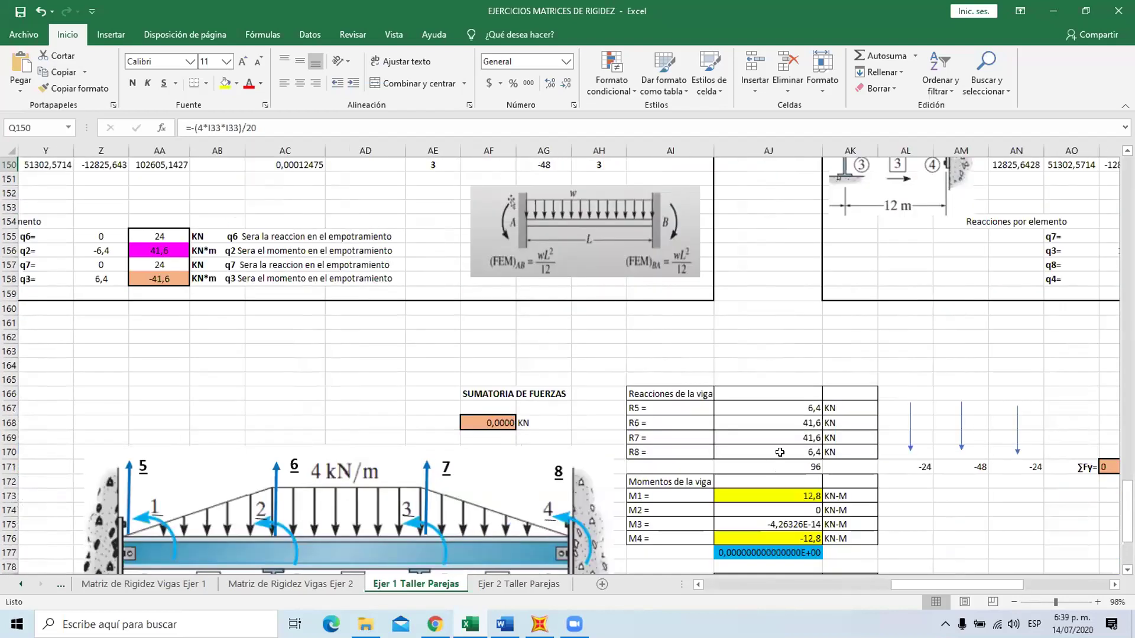
click(805, 402)
double_click(805, 402)
key(Escape)
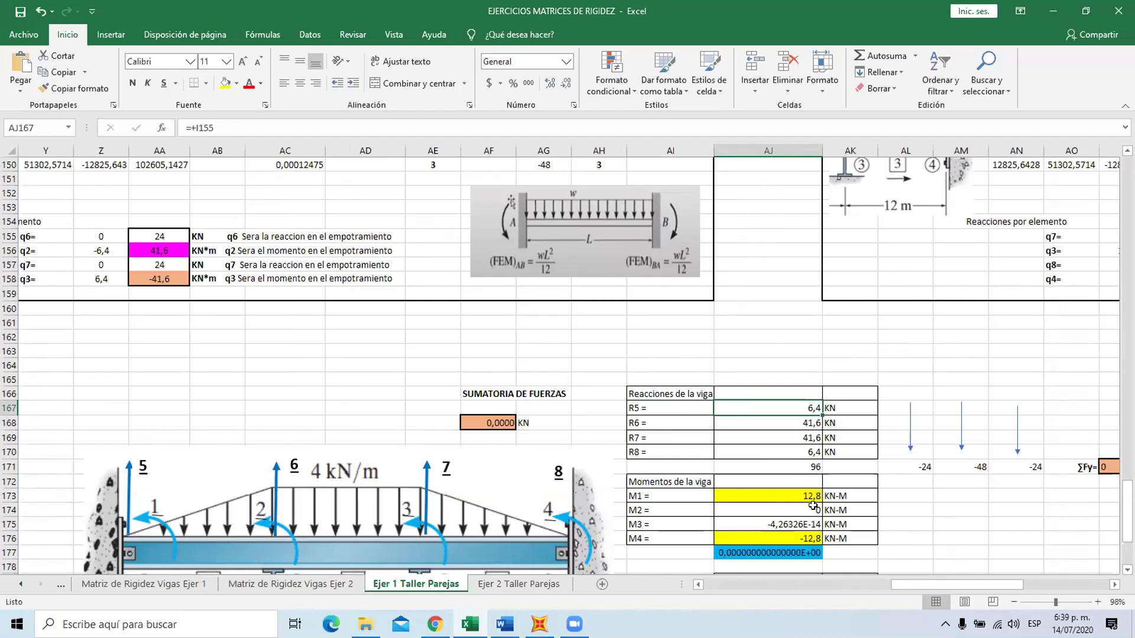
Review the beam reactions and moments tables together with element 2's load reactions and end forces.
scroll(895, 542, down, 1)
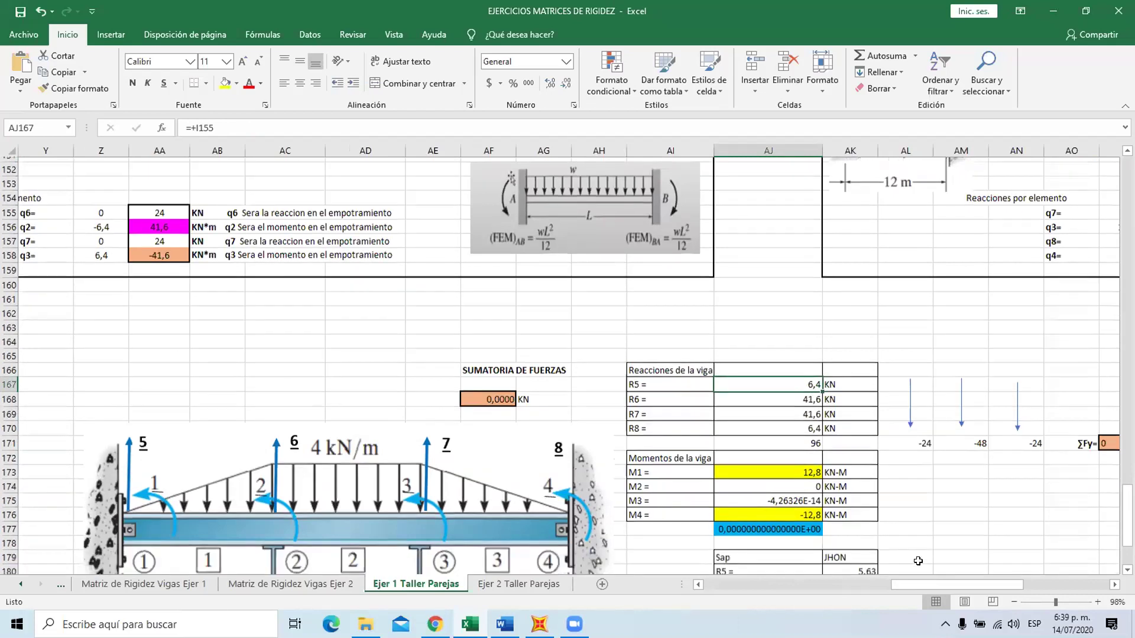
scroll(798, 515, left, 3)
drag(902, 584, 851, 582)
scroll(737, 356, up, 4)
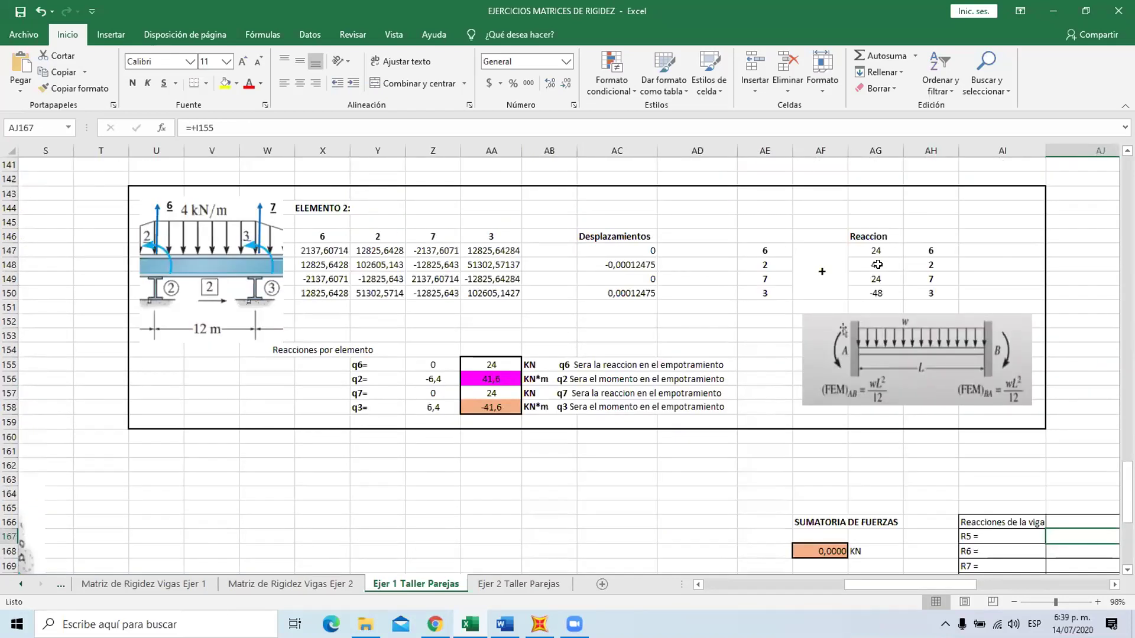
scroll(882, 440, down, 2)
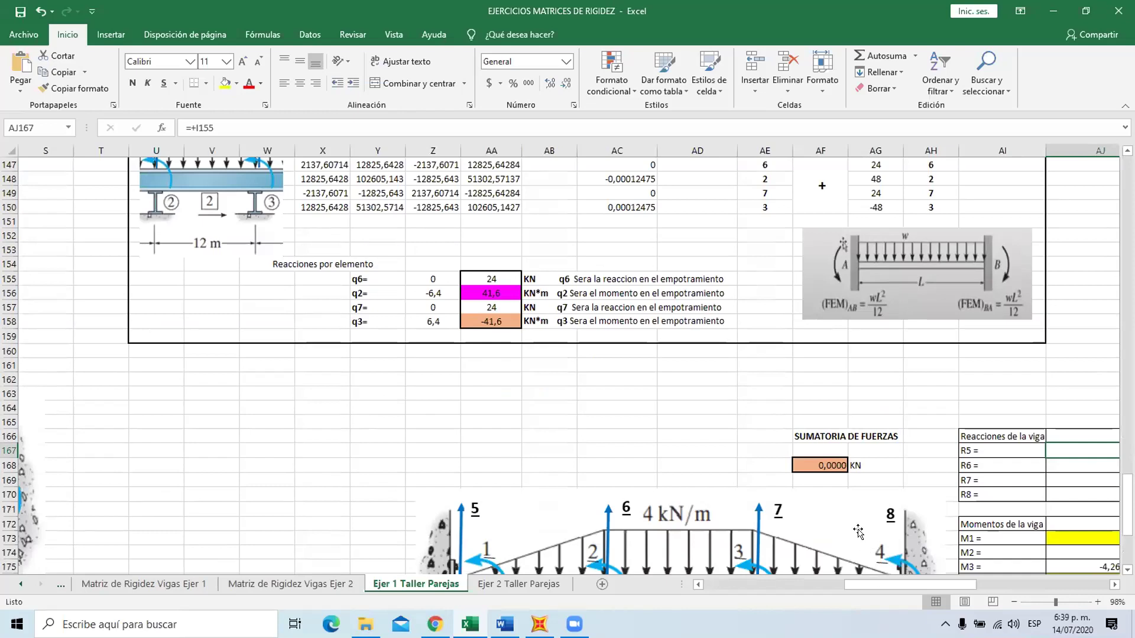
scroll(784, 439, up, 3)
Check the unknown-force results and rotations D2 and D3 against the partitioned stiffness matrix and the force and displacement vectors.
scroll(633, 425, up, 12)
drag(927, 590, 786, 590)
scroll(538, 467, down, 2)
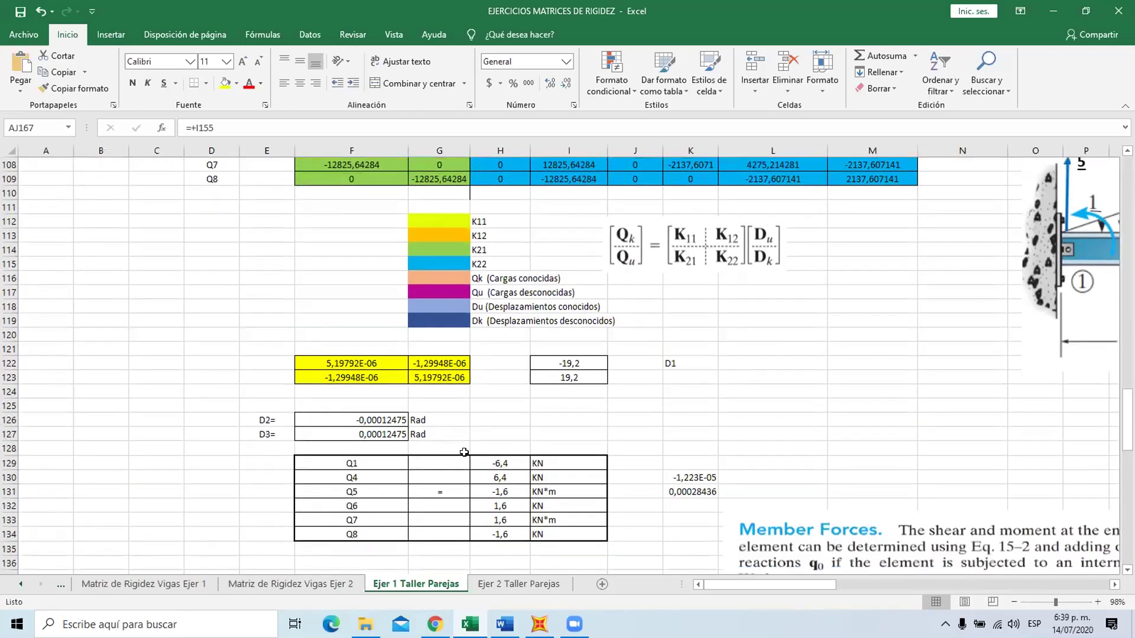
scroll(464, 452, down, 1)
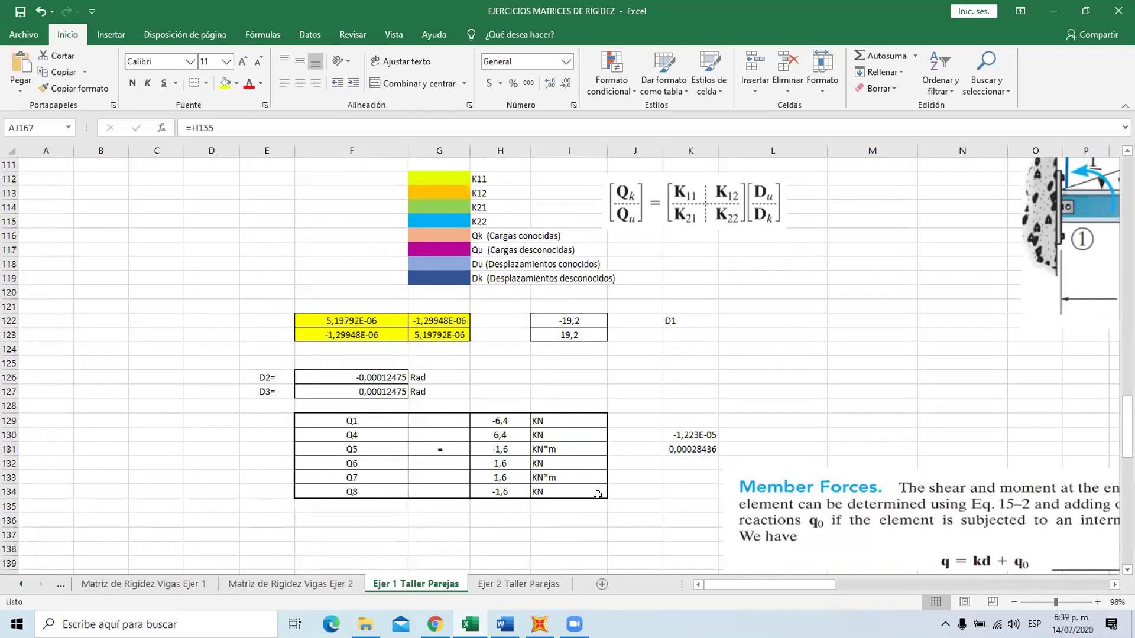
scroll(598, 494, up, 12)
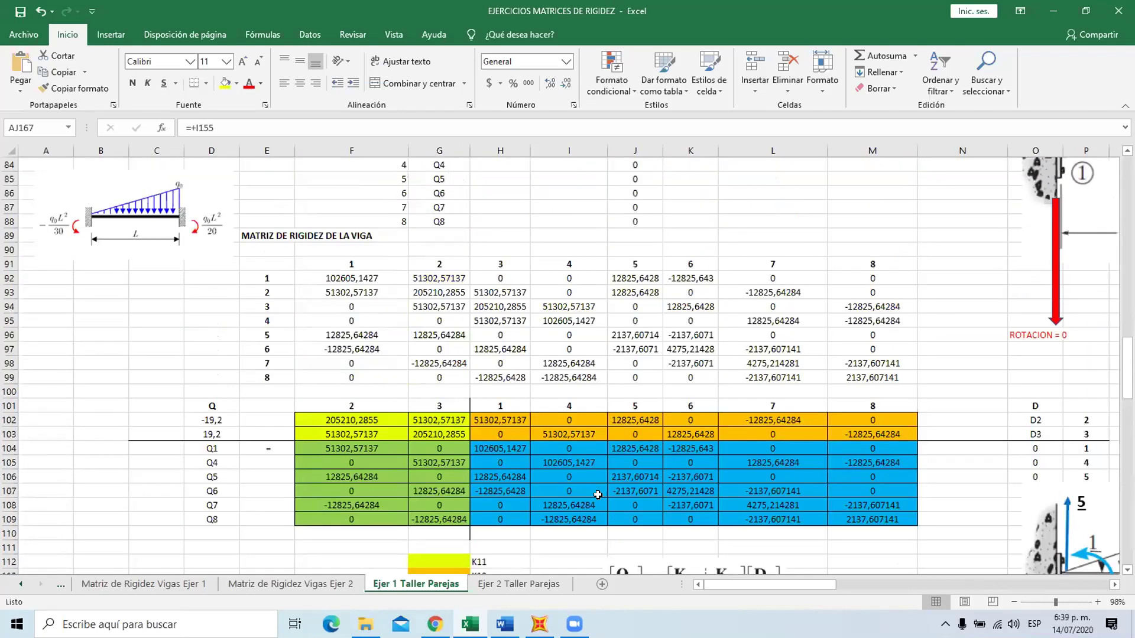
scroll(425, 303, up, 1)
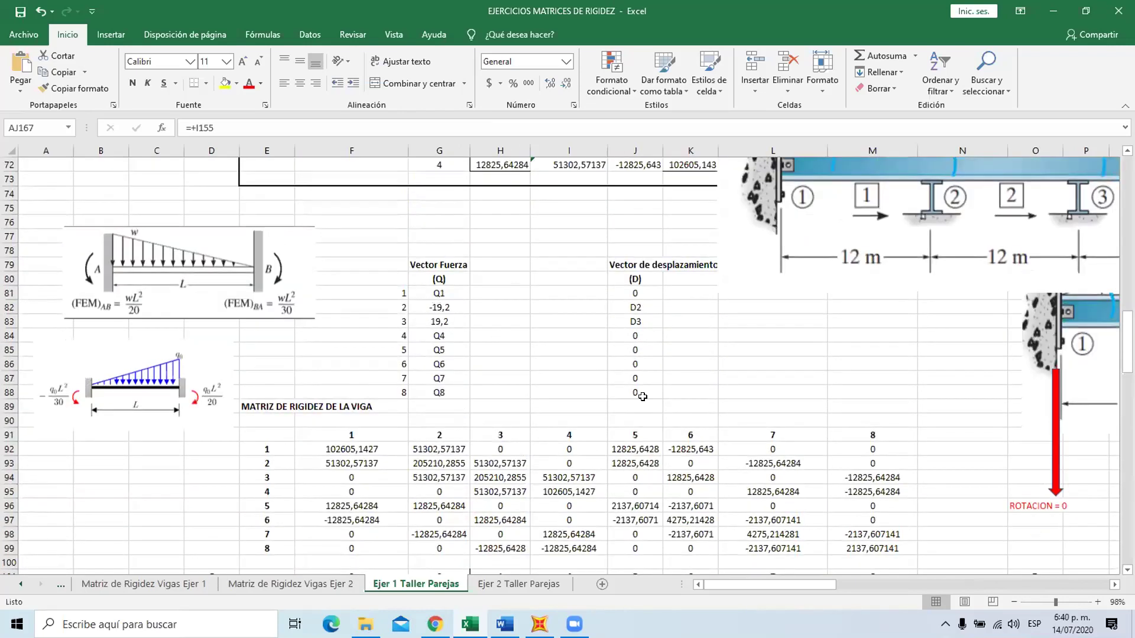
scroll(706, 397, up, 1)
Pull the beam diagram without vertical reaction labels over the stiffness matrix and delete it.
drag(1097, 225, 951, 568)
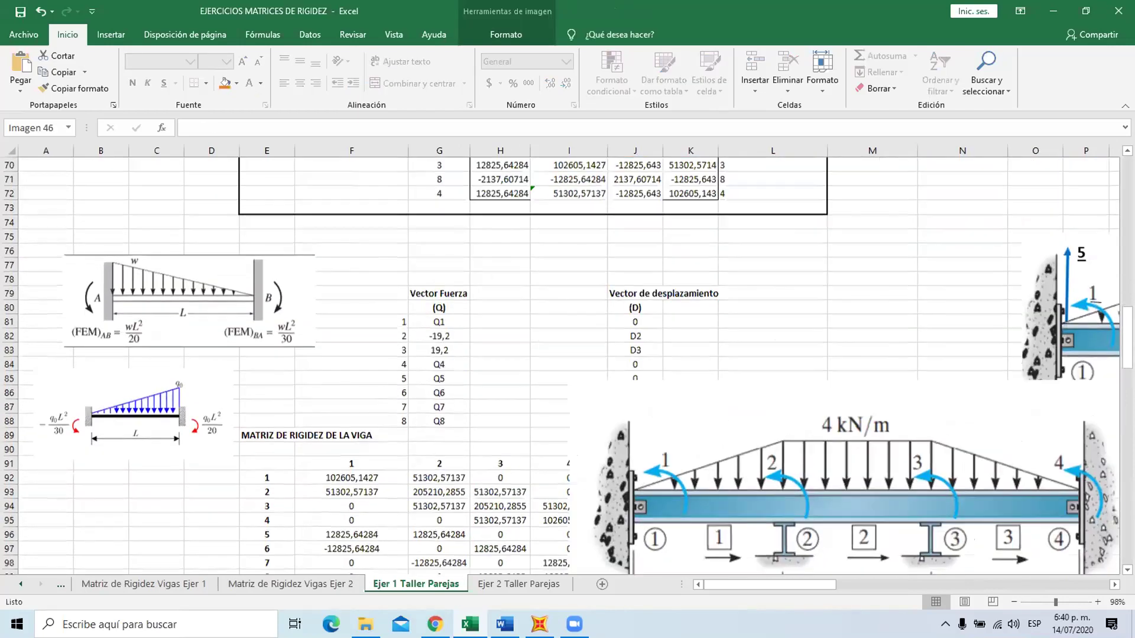
drag(817, 412, 553, 438)
scroll(1026, 476, down, 2)
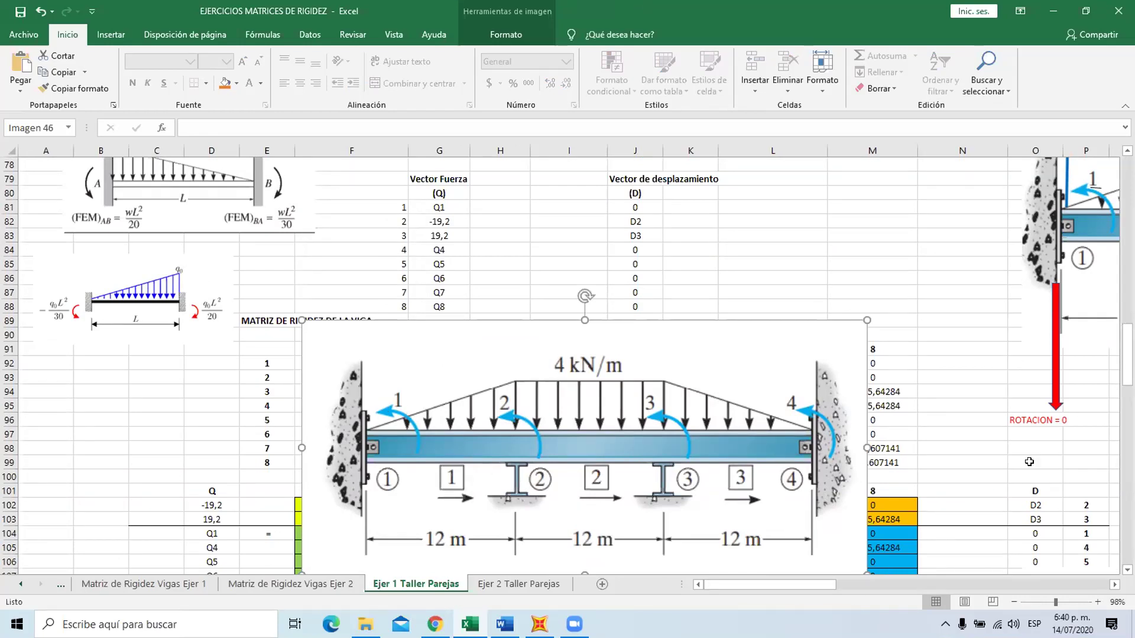
key(Delete)
Try placing a copy of the sheet's first beam diagram over the beam stiffness matrix.
drag(818, 583, 862, 582)
scroll(498, 417, up, 16)
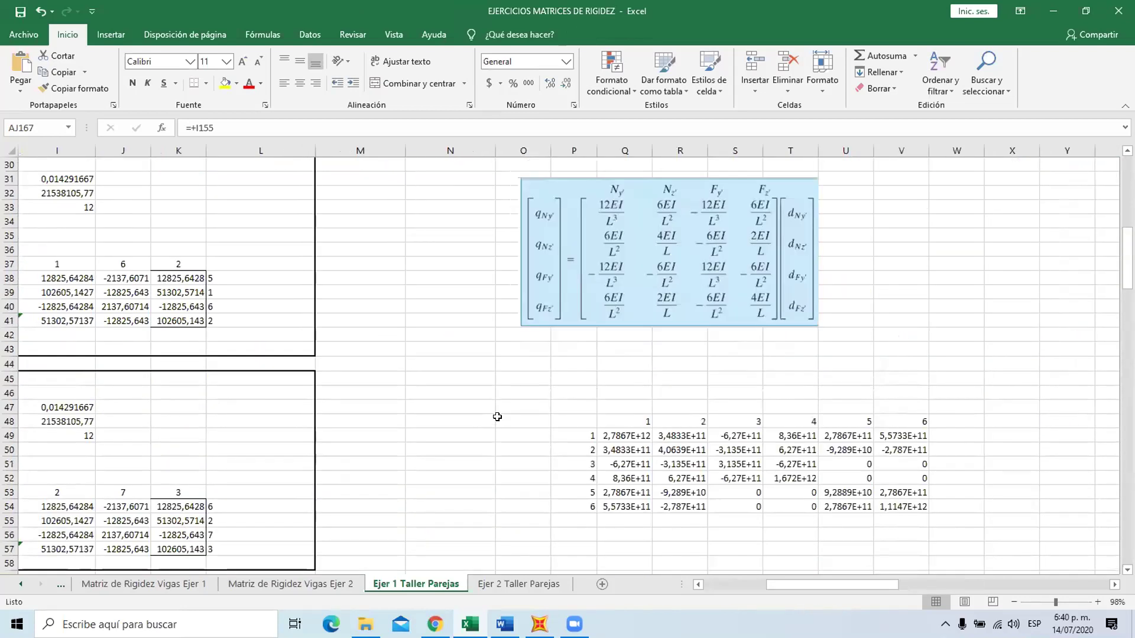
scroll(497, 416, up, 10)
drag(810, 584, 747, 584)
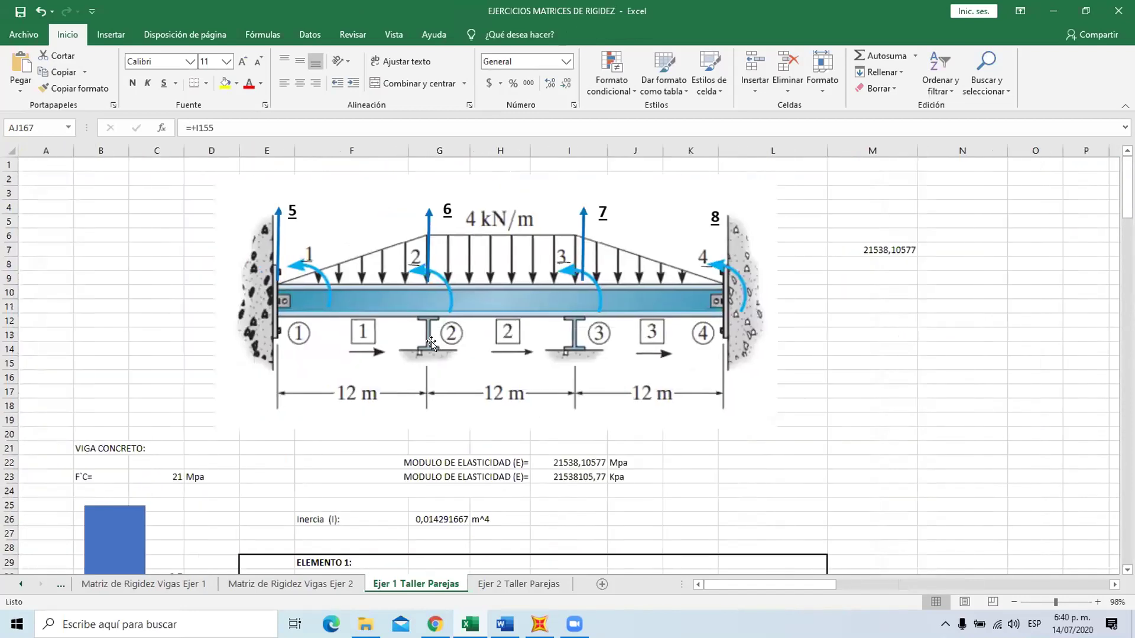
click(439, 328)
drag(1127, 189, 1126, 310)
click(188, 407)
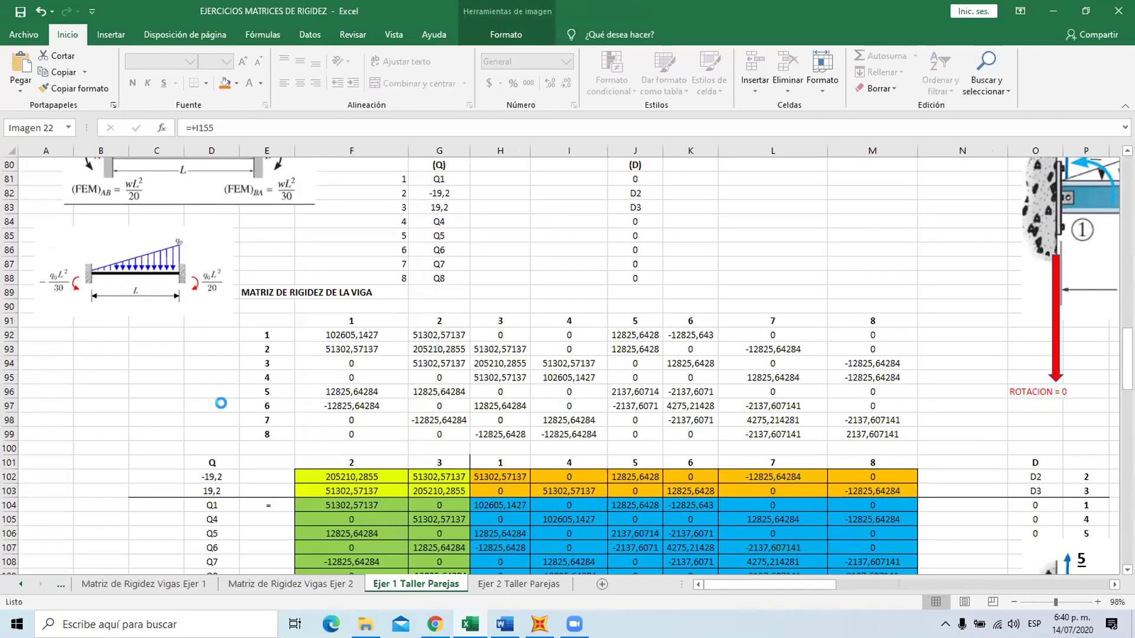
key(ctrl+v)
drag(493, 440, 625, 444)
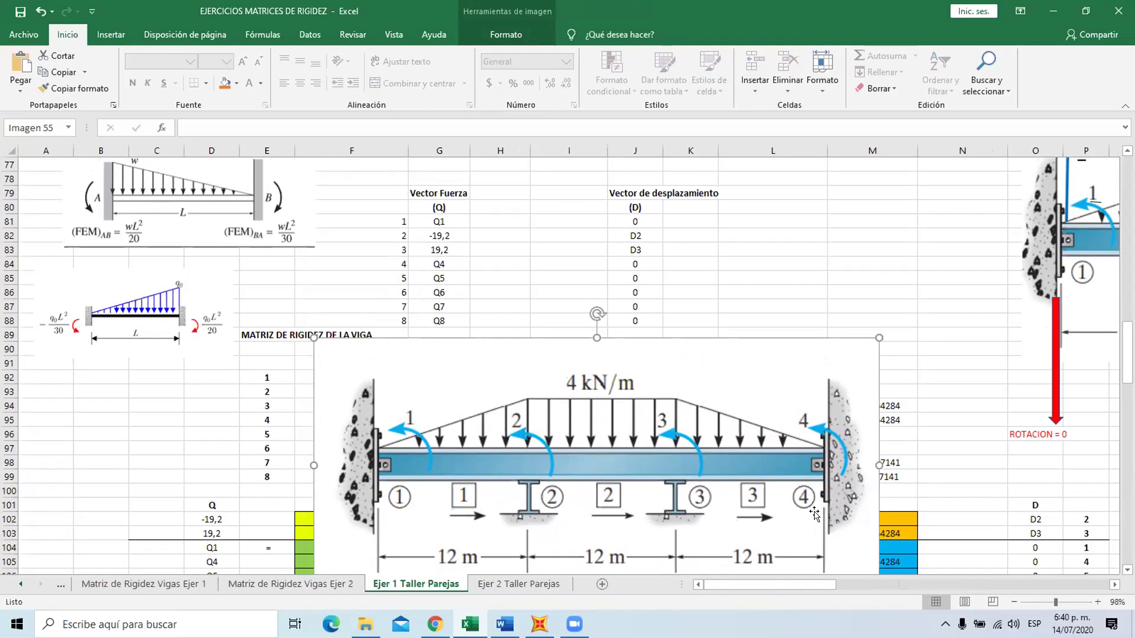
Copy the beam diagram with reaction labels 5 to 8 located below element 1's results.
scroll(709, 479, up, 20)
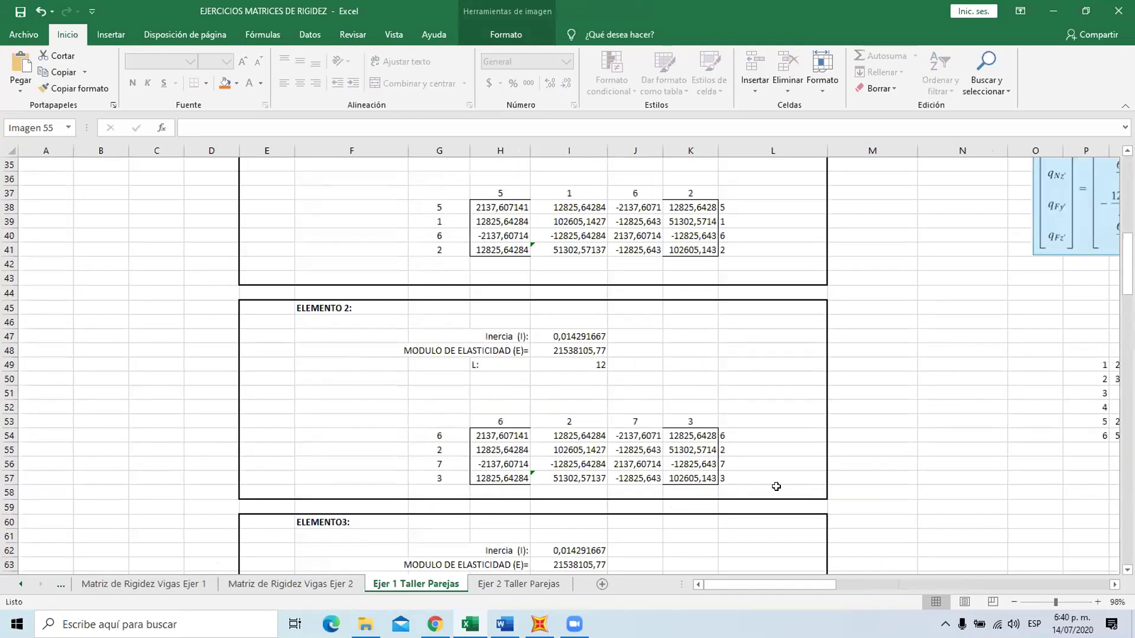
scroll(778, 477, up, 2)
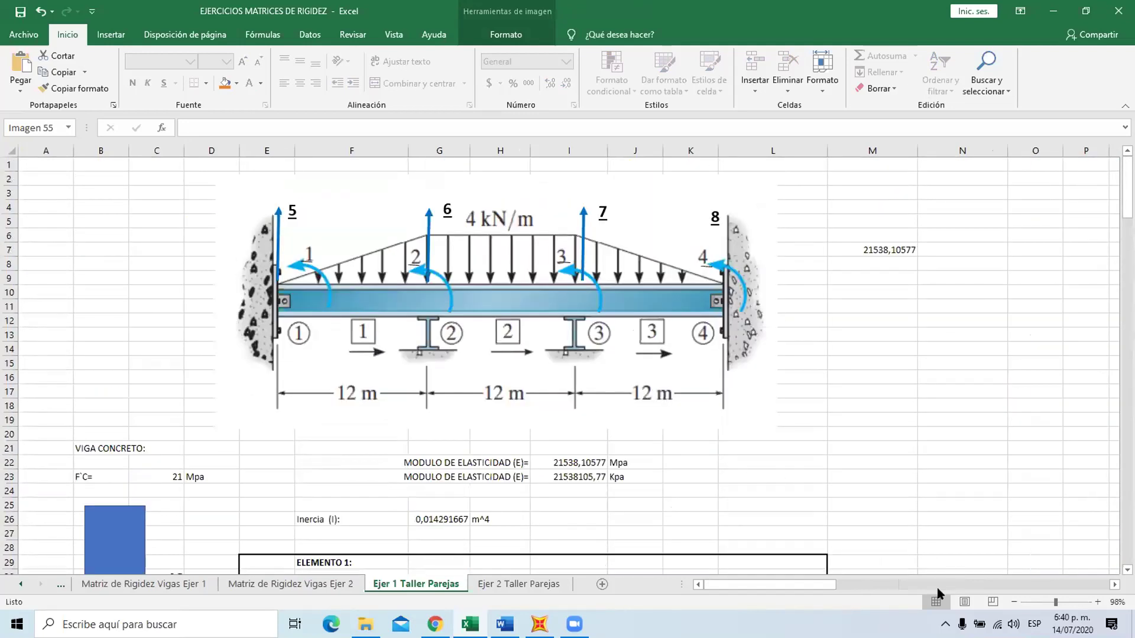
drag(809, 585, 749, 585)
scroll(936, 459, down, 10)
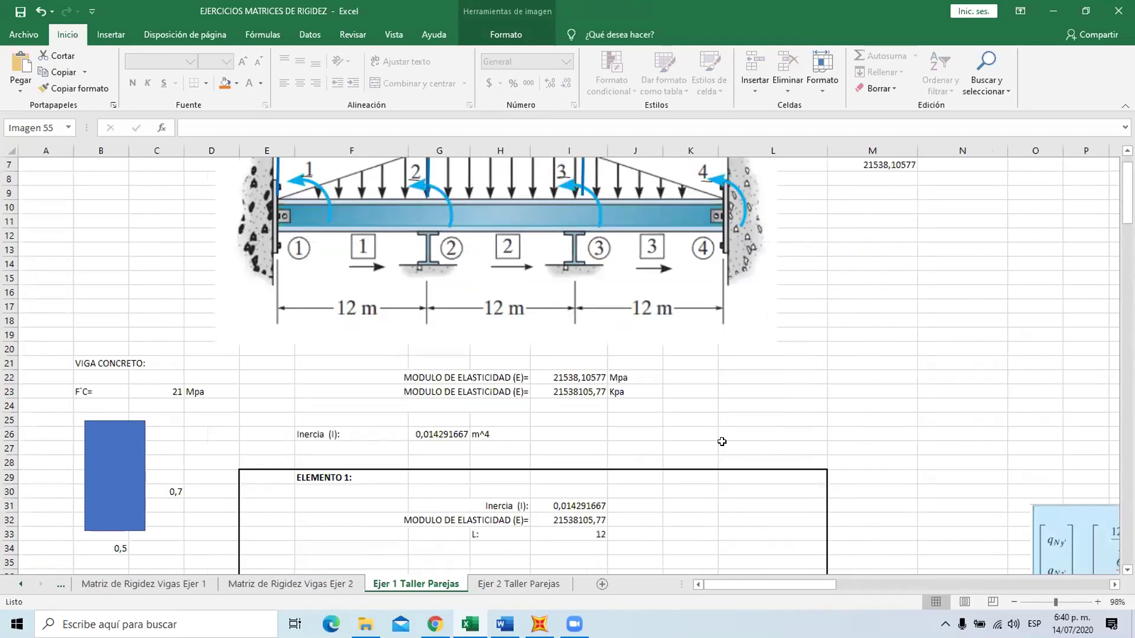
scroll(937, 459, down, 20)
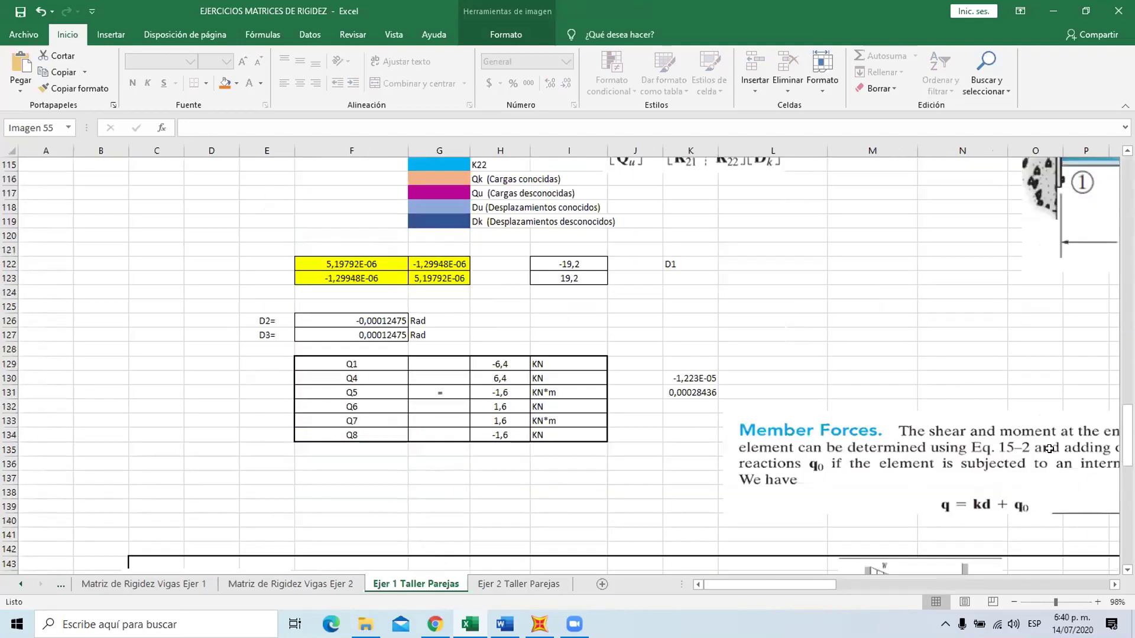
scroll(1032, 464, down, 4)
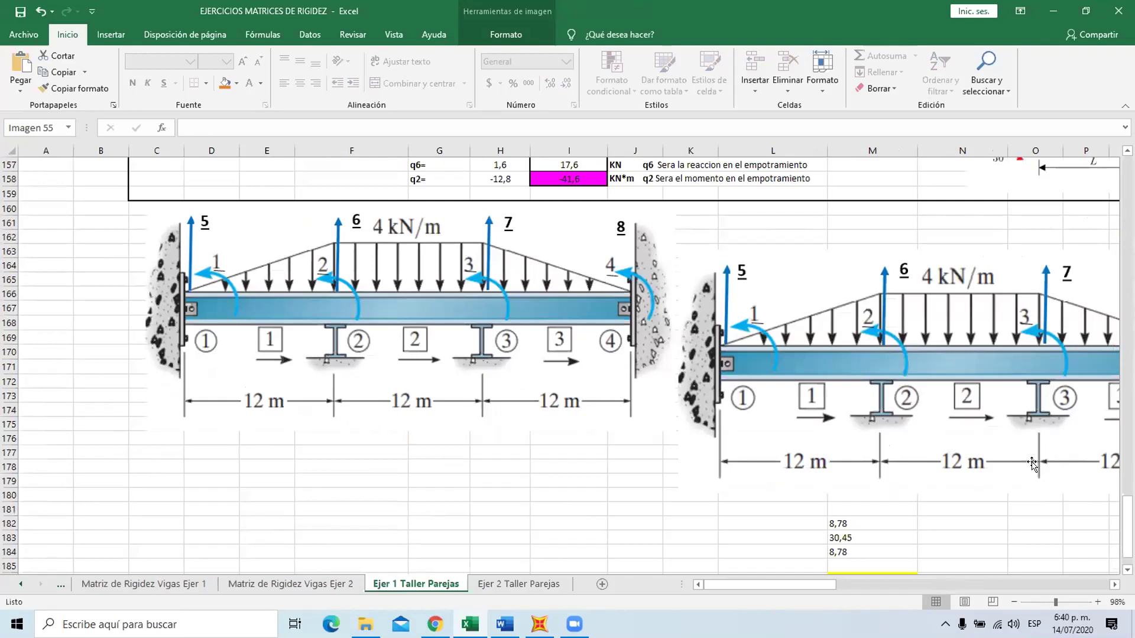
drag(536, 347, 545, 356)
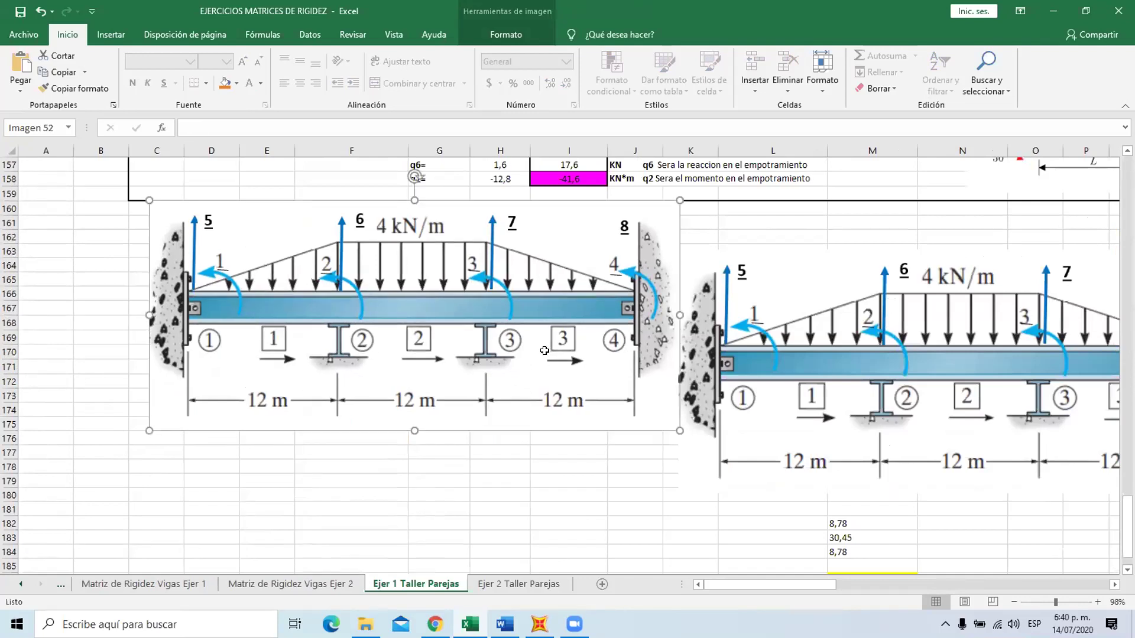
key(Escape)
Delete the unlabelled beam diagram copy covering the beam stiffness matrix.
scroll(575, 380, up, 10)
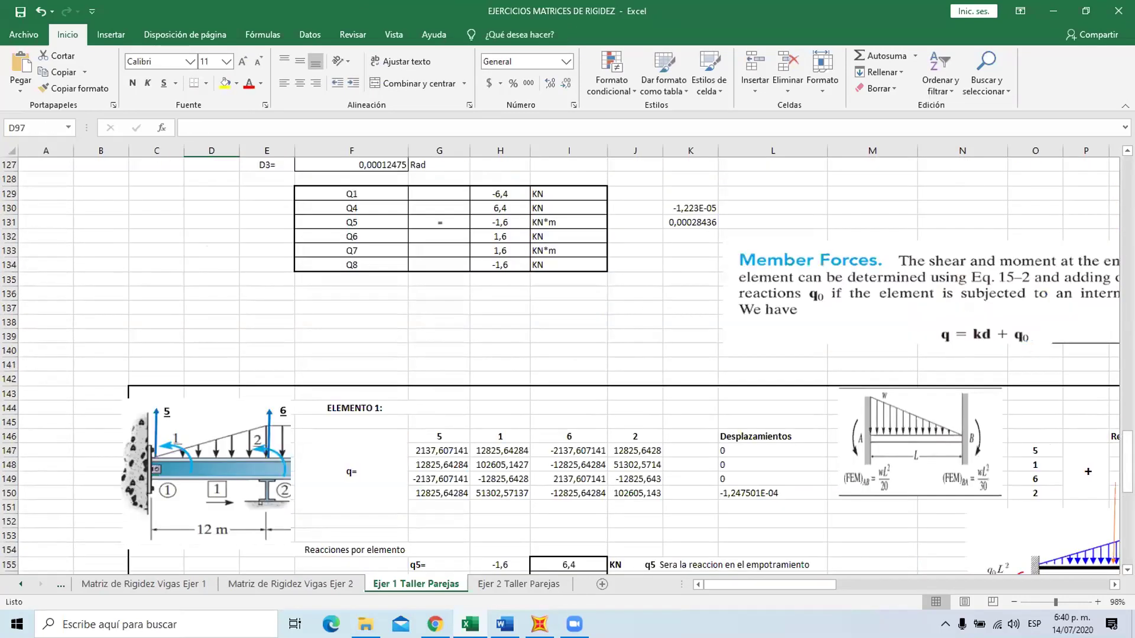
drag(1127, 464, 1127, 352)
click(545, 473)
key(Delete)
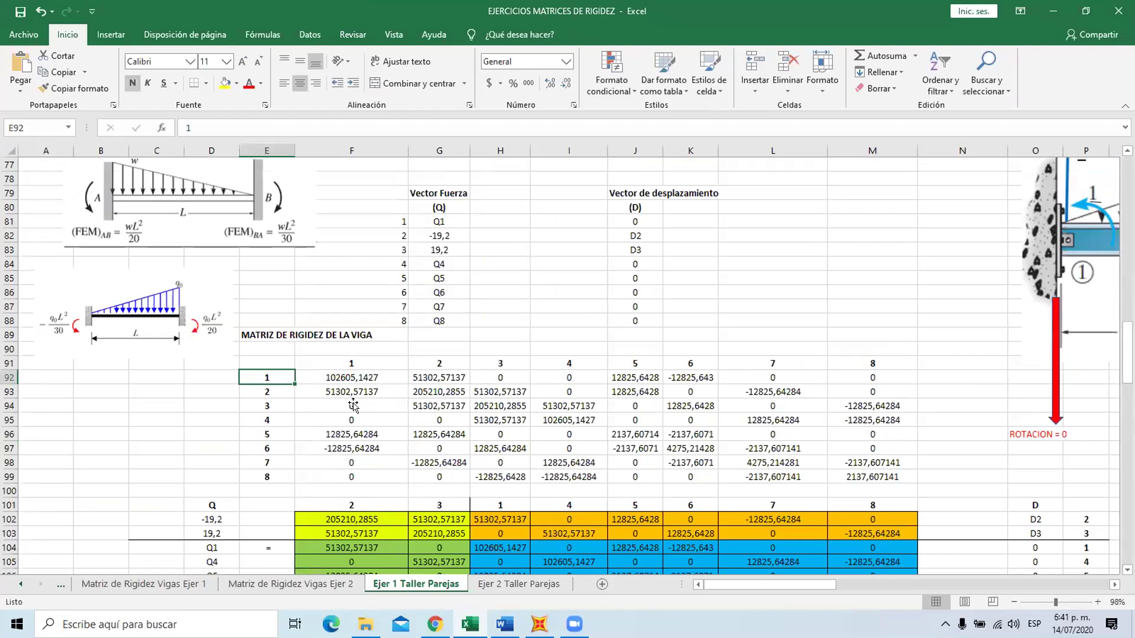
Paste the labelled beam diagram at the stiffness matrix and move it over the matrix's columns 5 to 8.
key(ctrl+v)
drag(290, 433, 358, 430)
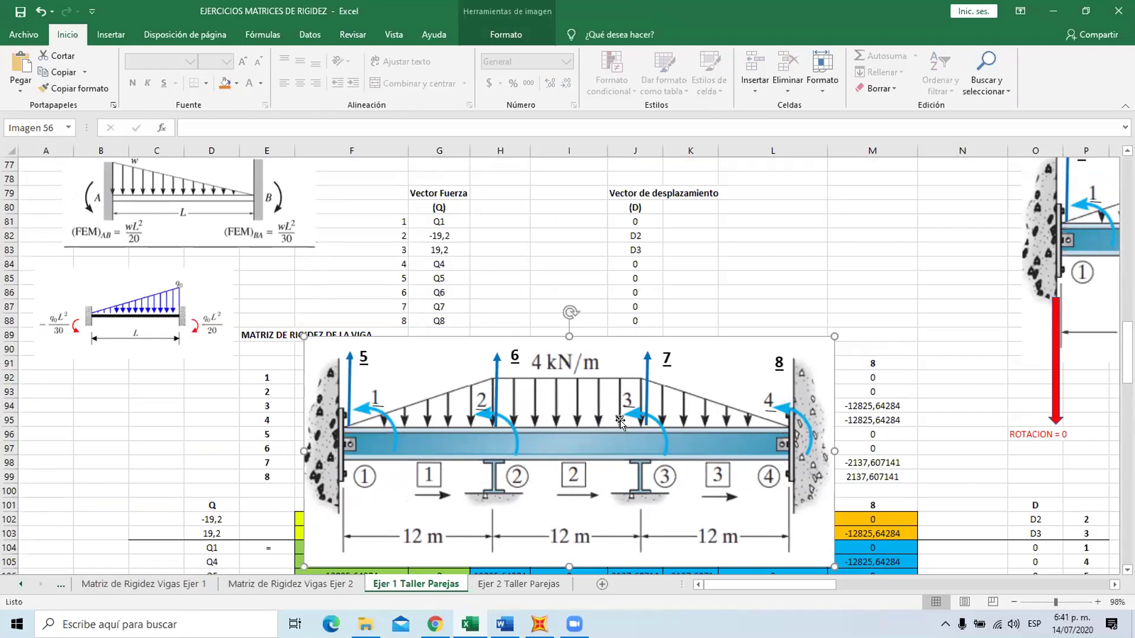
drag(619, 426, 664, 441)
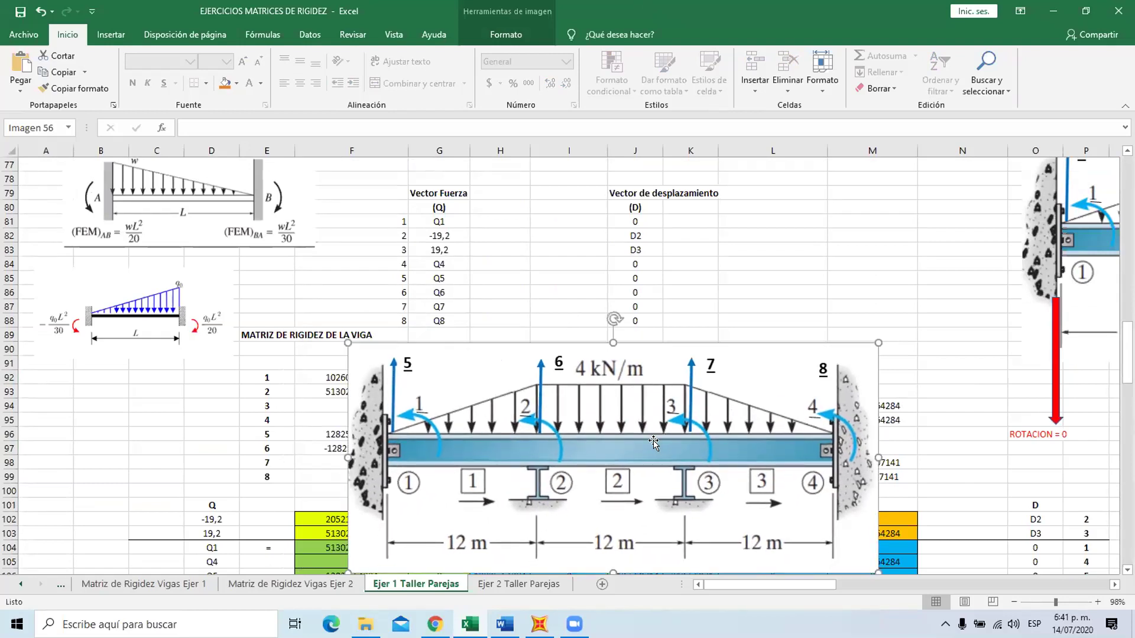
drag(600, 459, 829, 368)
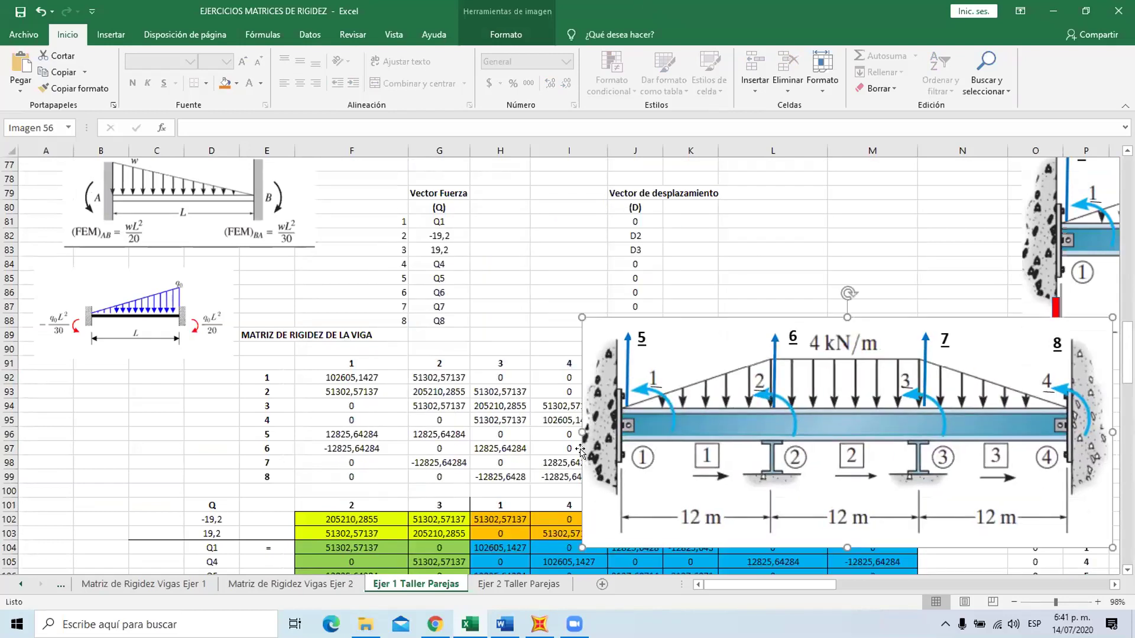
Compare the beam's degrees of freedom with the partitioned matrix, rotations D2 and D3, and the Q1 to Q8 results.
scroll(398, 351, down, 2)
scroll(556, 338, up, 1)
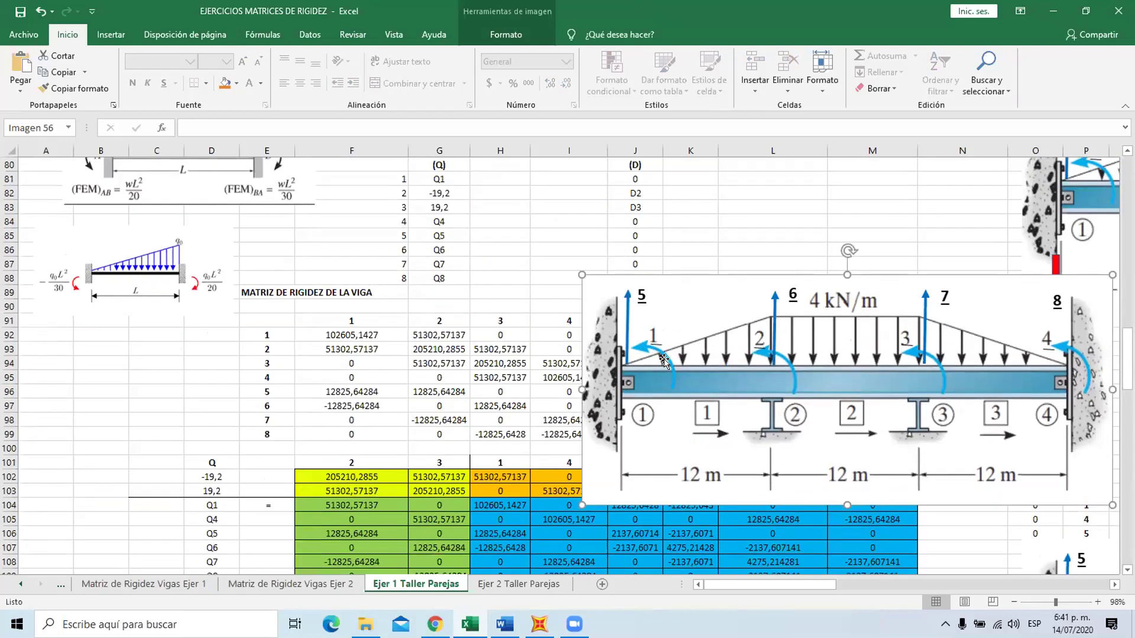
scroll(337, 390, down, 2)
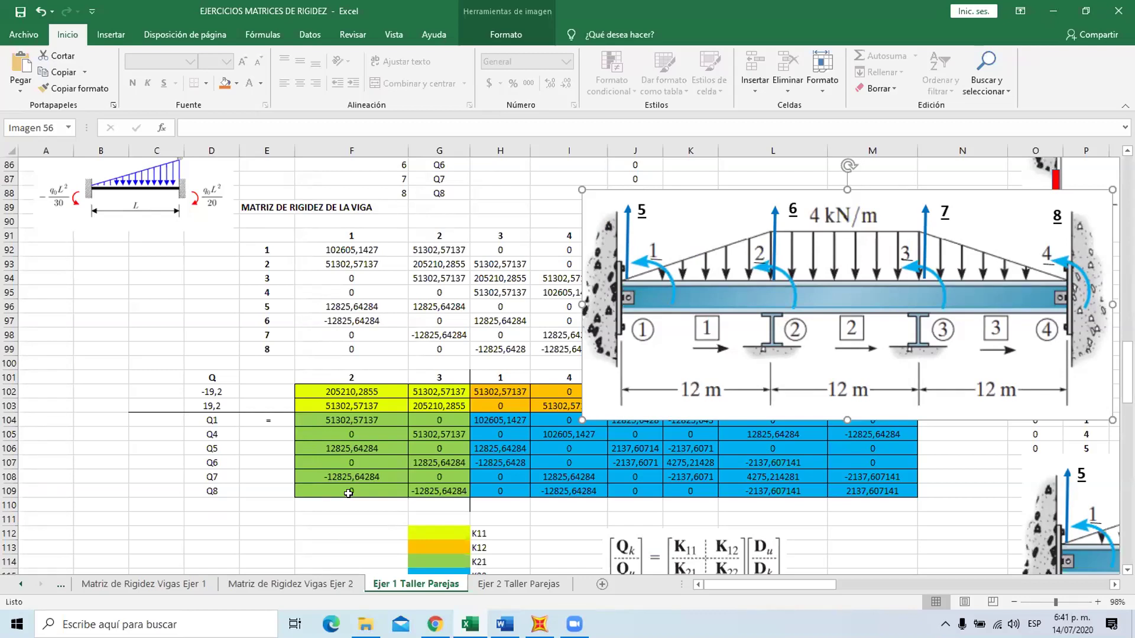
scroll(611, 344, down, 6)
scroll(596, 356, down, 2)
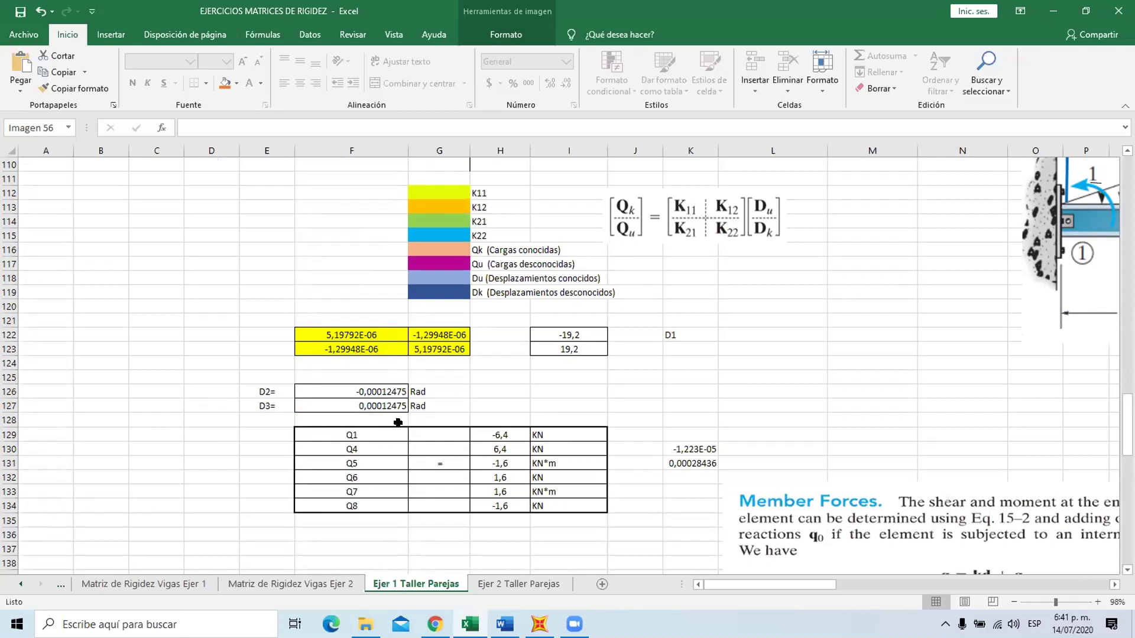
scroll(523, 426, up, 12)
Shrink the labelled beam diagram and reposition it above the stiffness matrix, beside the displacement vector.
drag(686, 428, 485, 454)
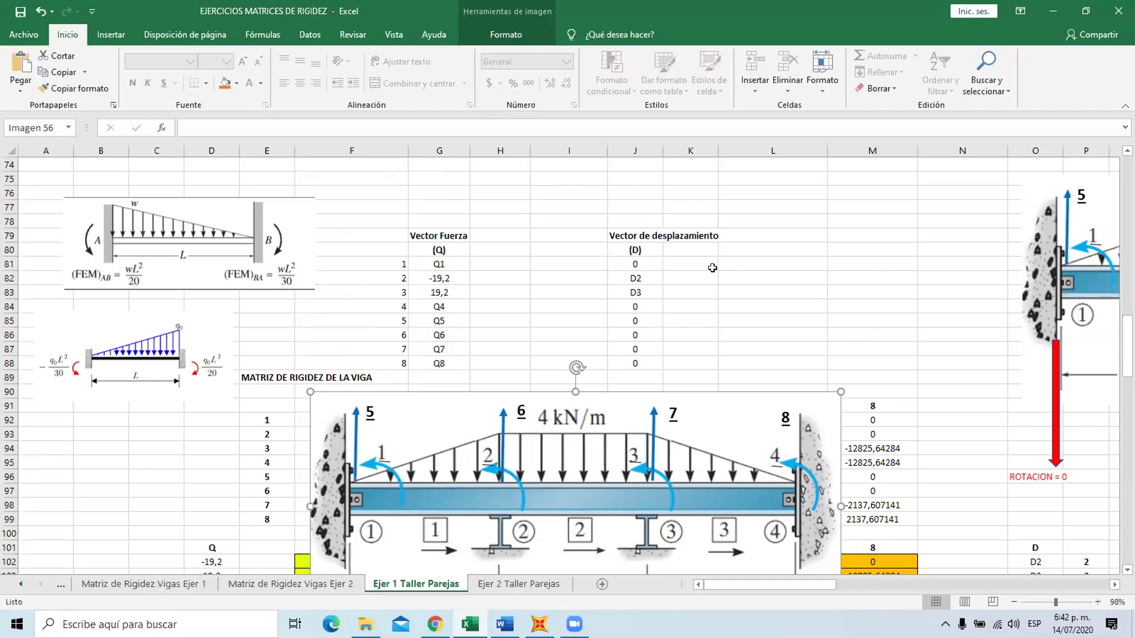
scroll(712, 267, down, 1)
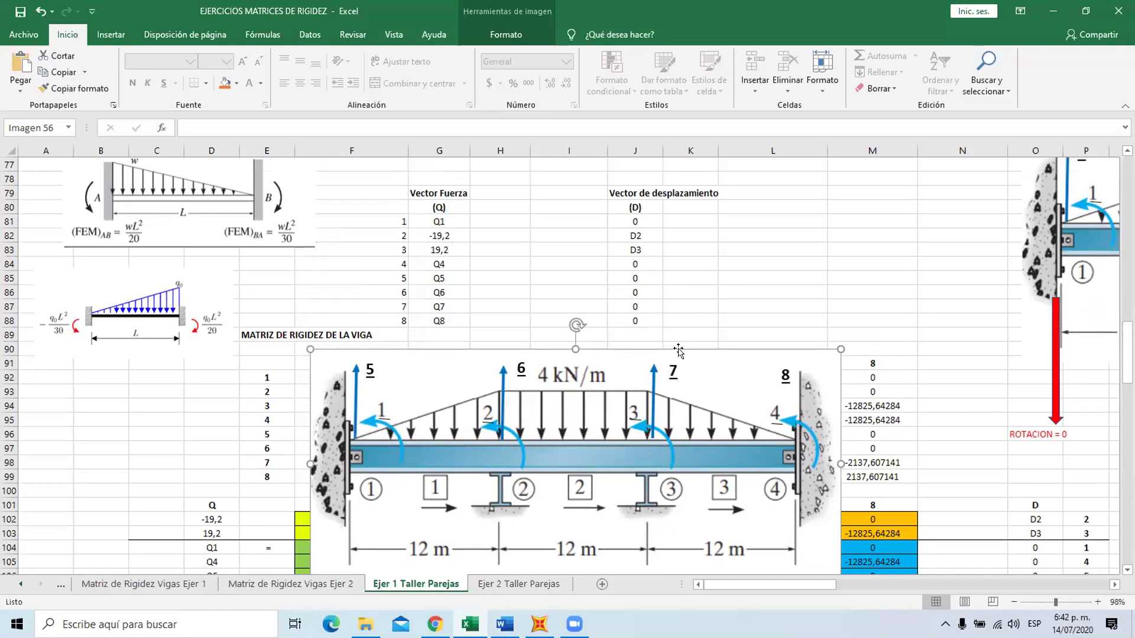
scroll(701, 337, down, 1)
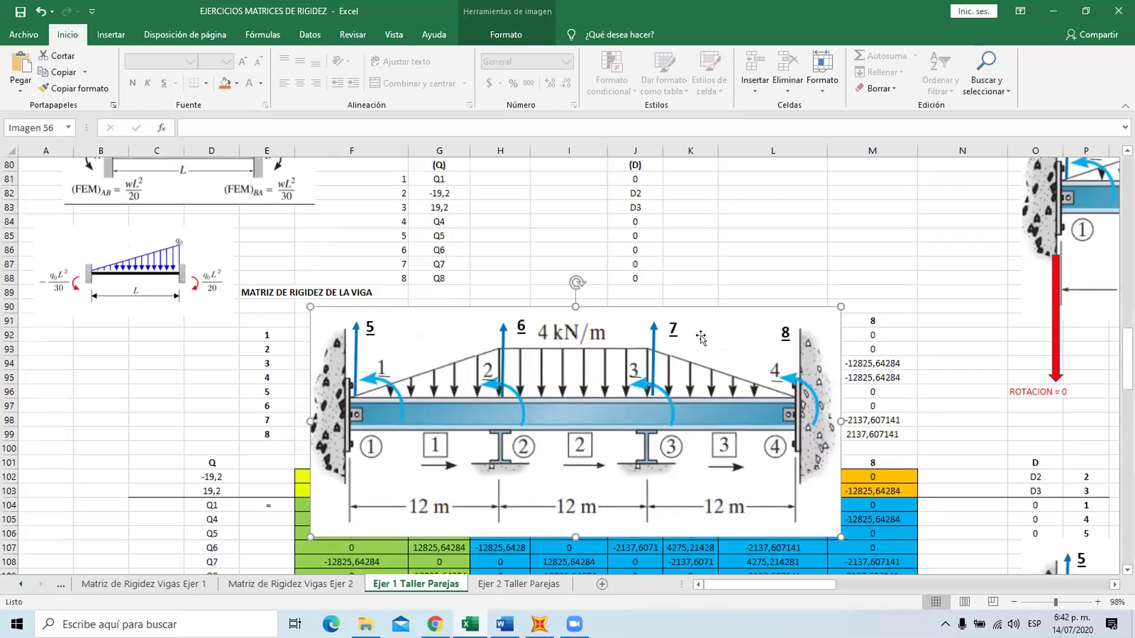
scroll(700, 337, down, 1)
drag(700, 337, 816, 348)
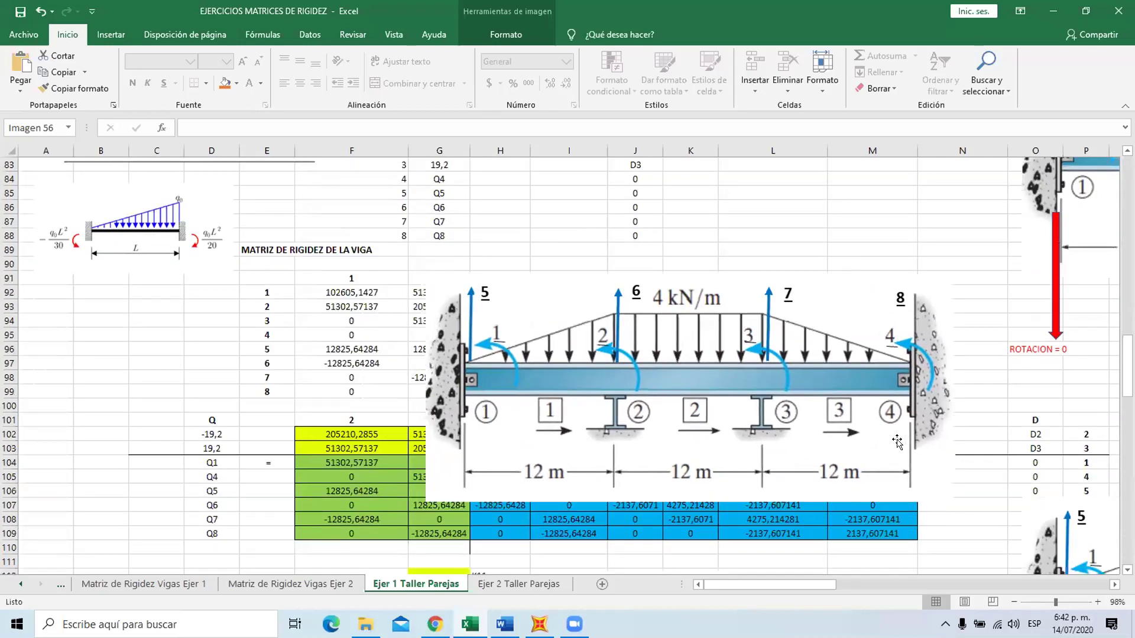
drag(897, 441, 978, 290)
scroll(858, 358, up, 2)
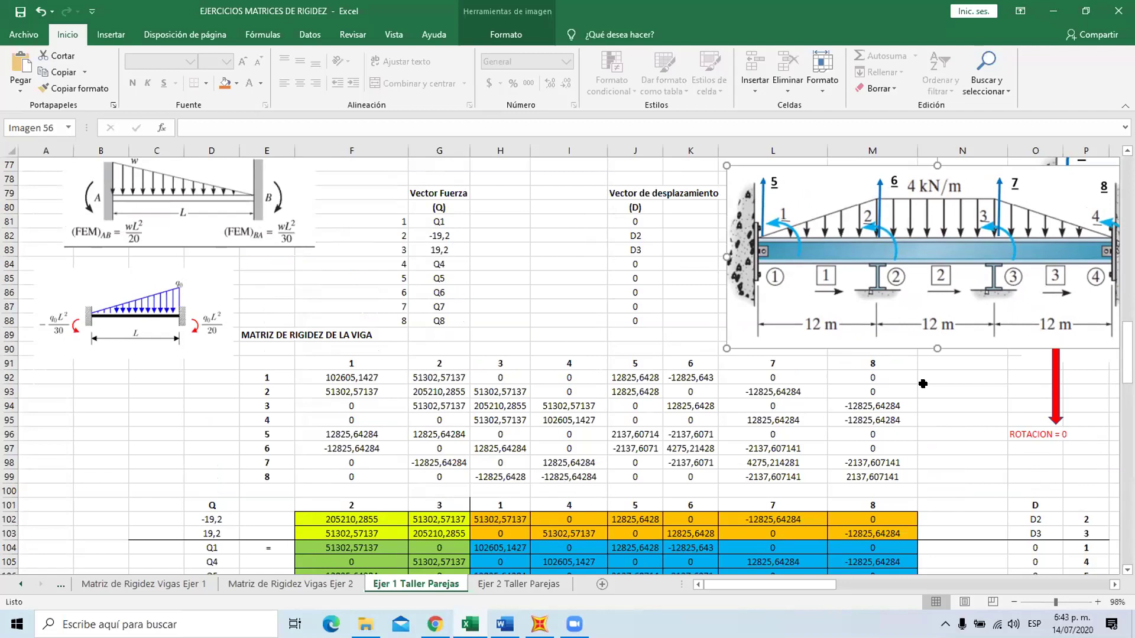
Examine the force vector formula in G82 and move the beam diagram closer to the displacement vector.
scroll(778, 365, up, 2)
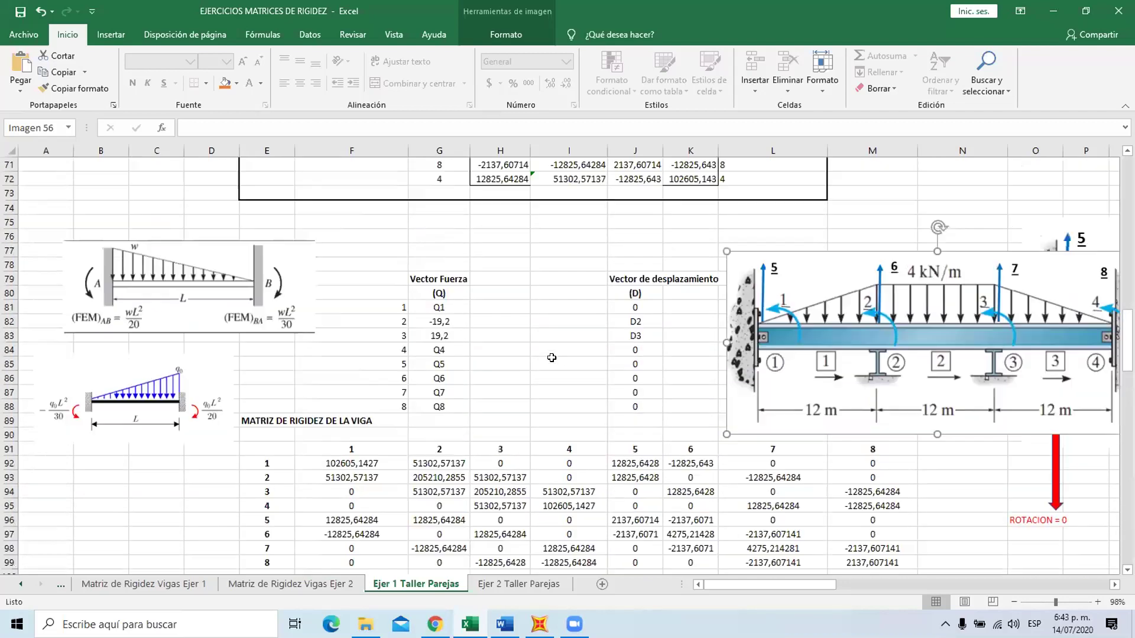
click(439, 320)
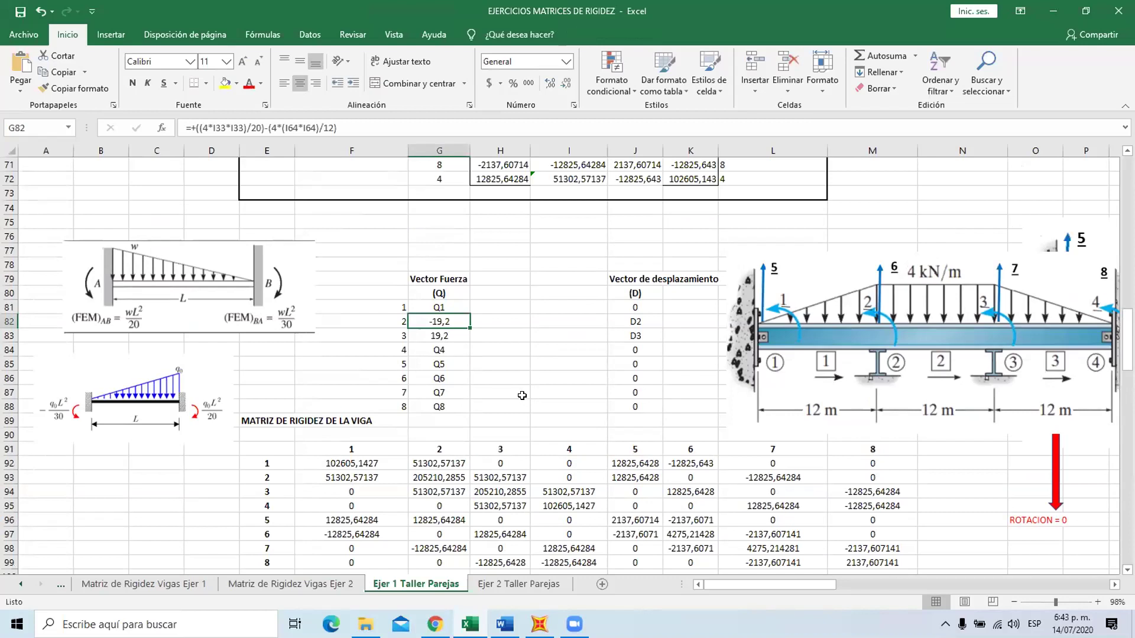
drag(812, 366, 752, 360)
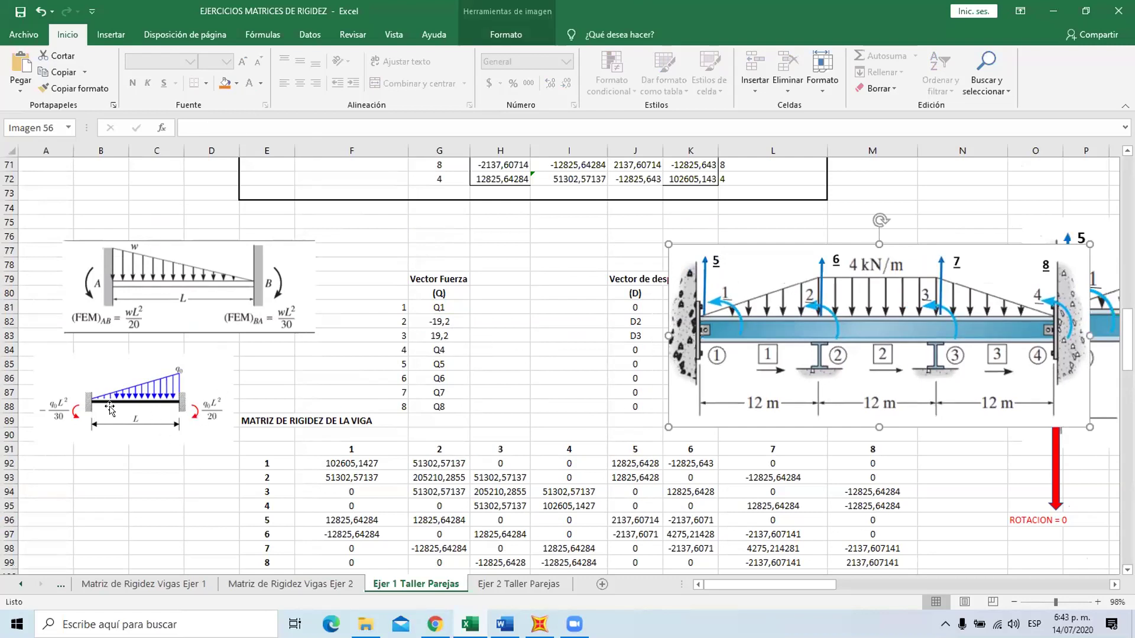
Examine the force vector formulas in G82 and G83 against the labelled beam diagram and the stiffness matrix.
click(448, 321)
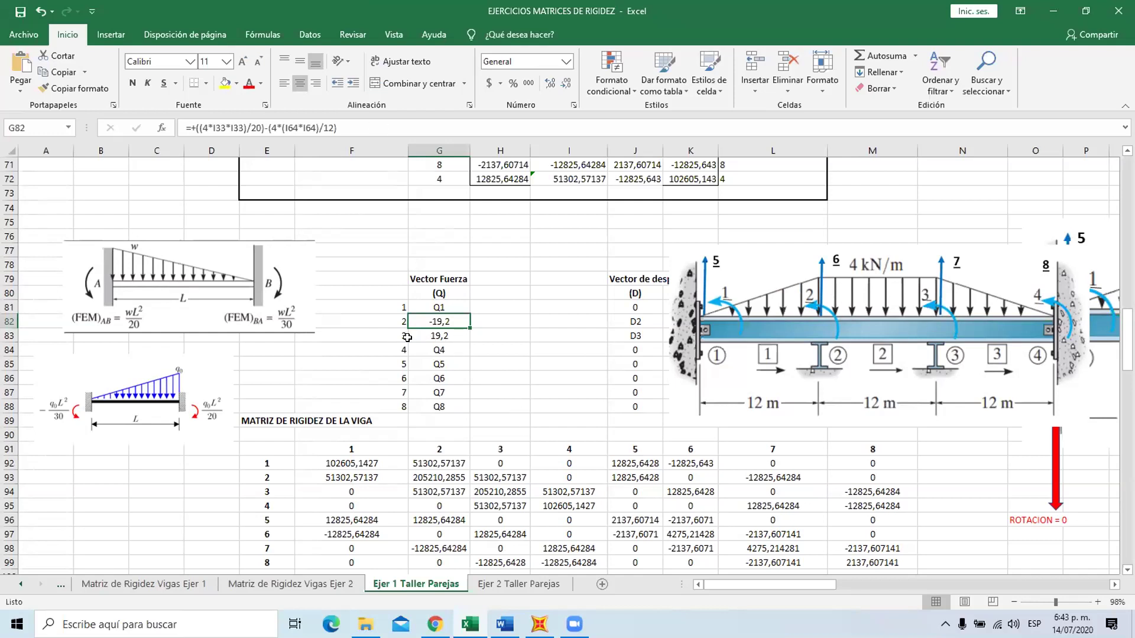
click(428, 335)
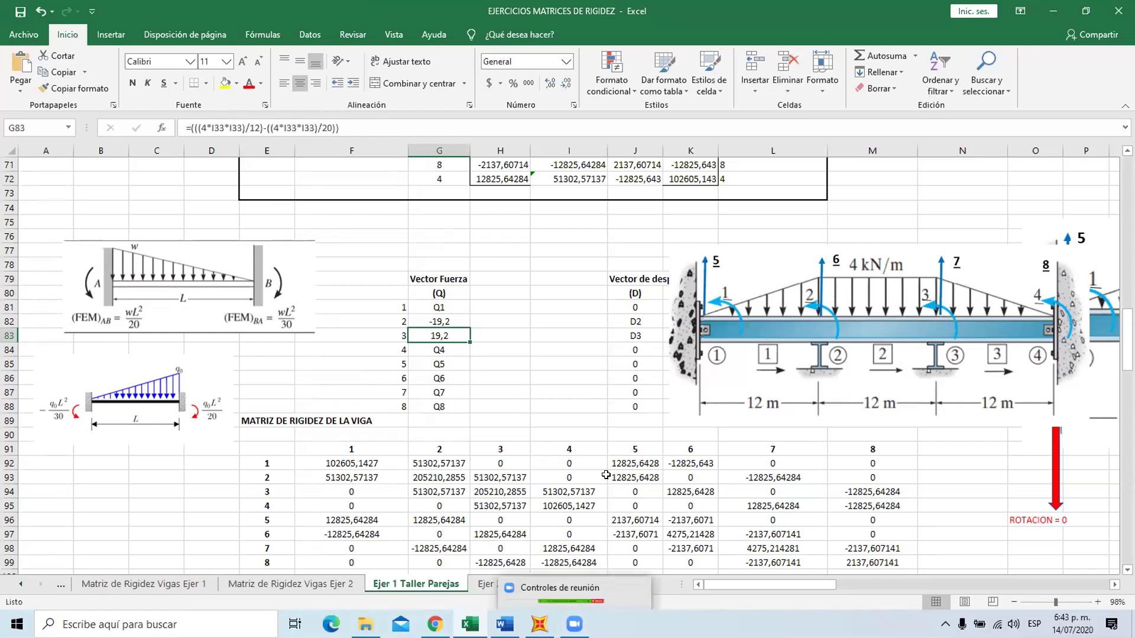
scroll(619, 402, down, 1)
scroll(620, 400, down, 3)
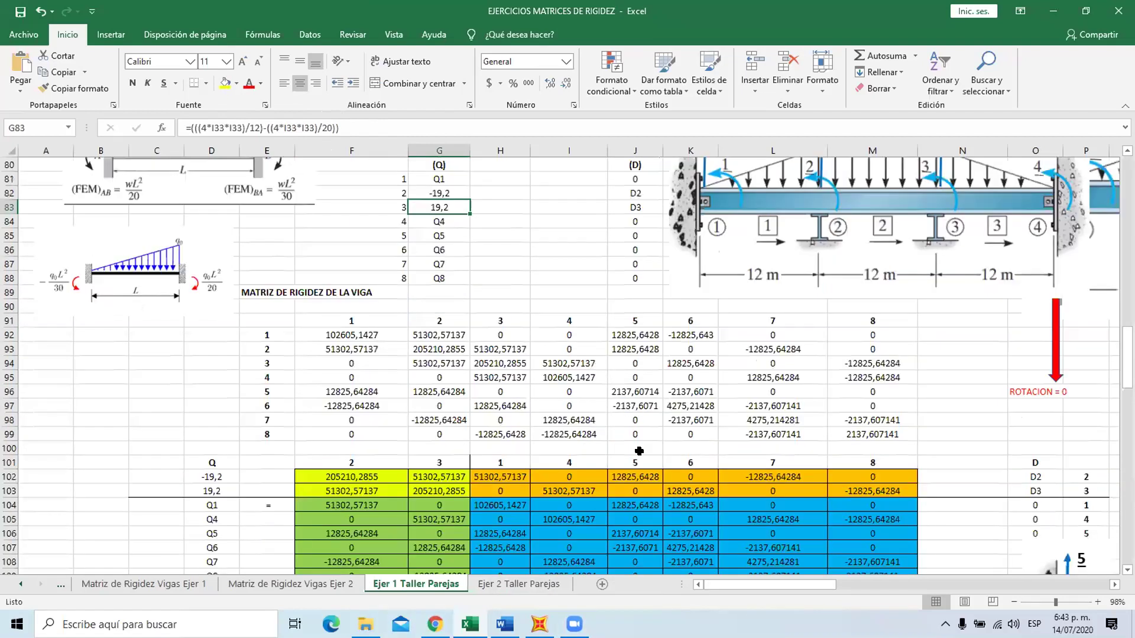
Examine the concrete beam's elasticity modulus, the inertia formula in G26 and element 1's stiffness matrix.
scroll(635, 450, up, 20)
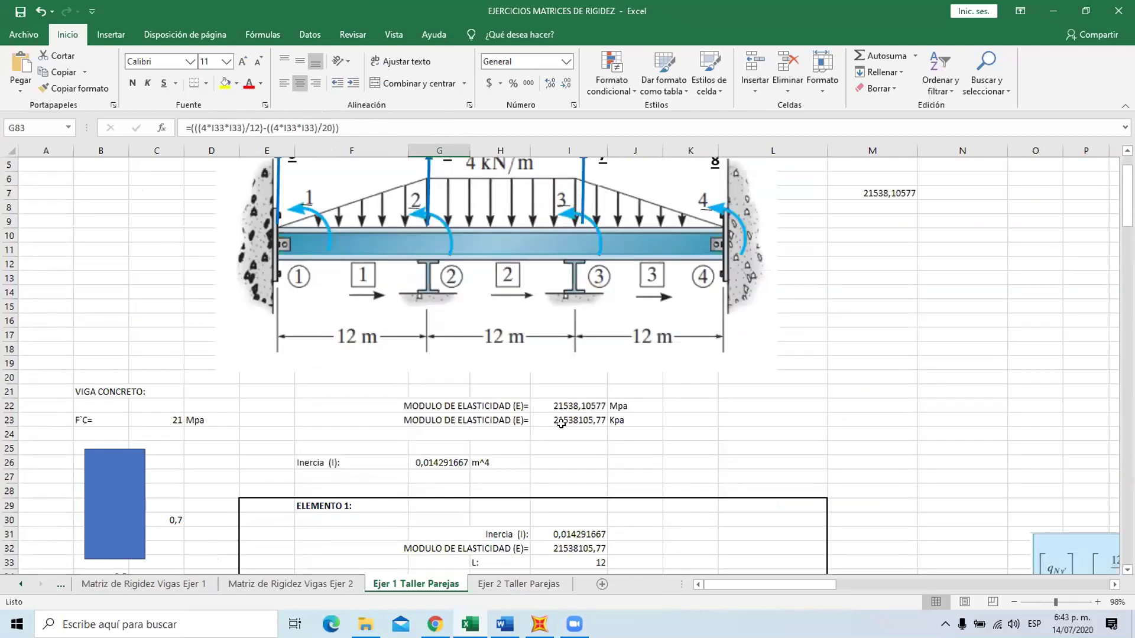
scroll(559, 414, down, 2)
scroll(562, 452, down, 1)
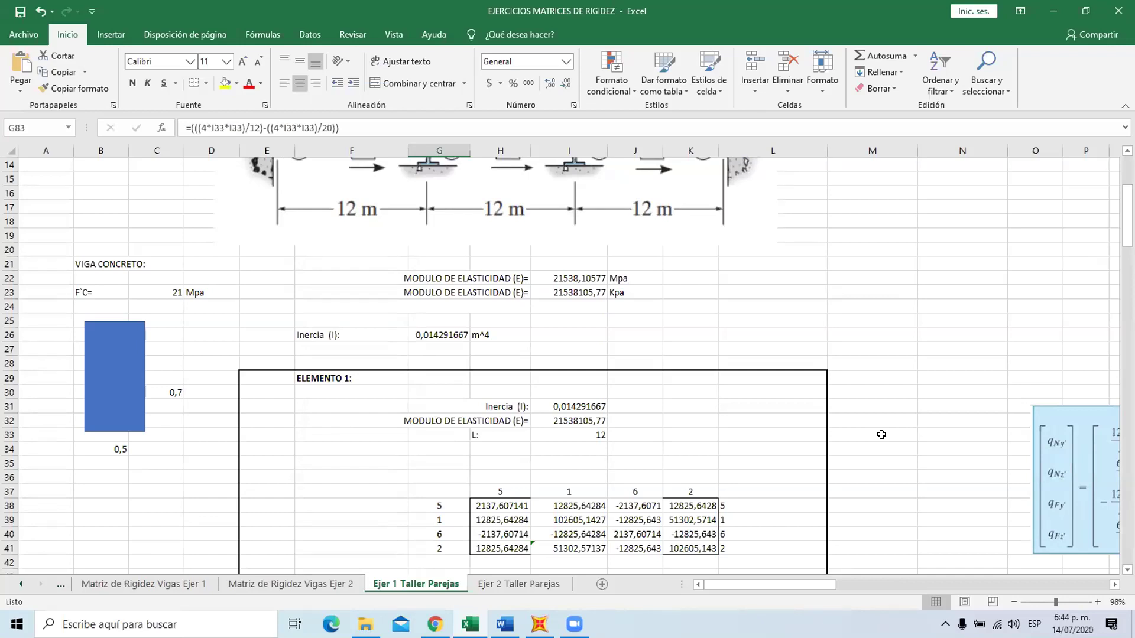
click(448, 335)
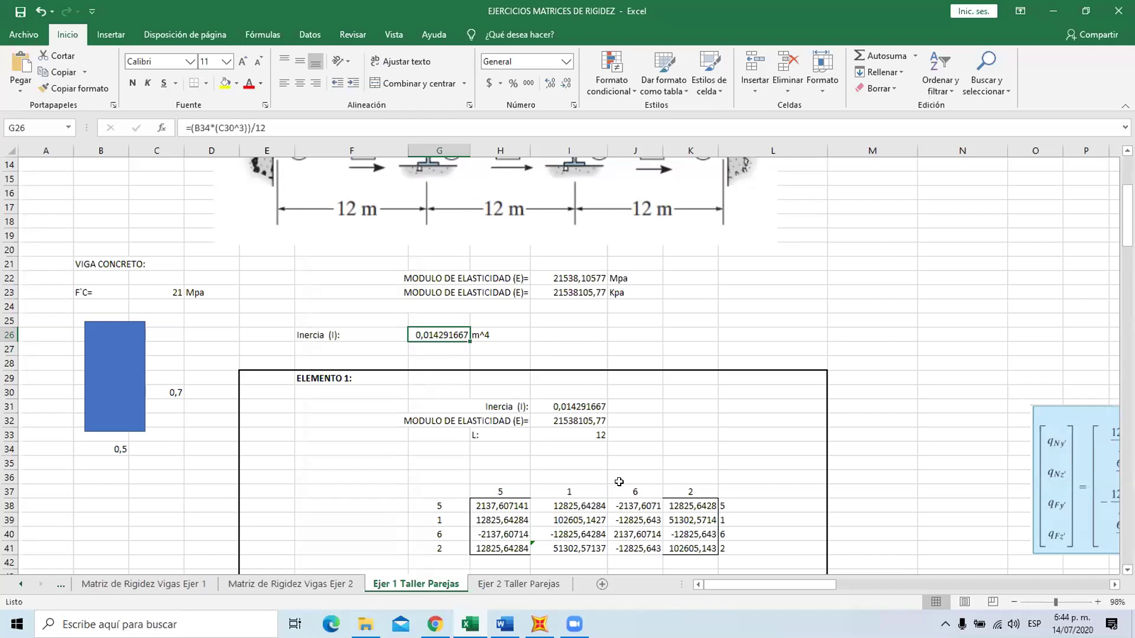
scroll(619, 482, down, 1)
scroll(619, 482, up, 1)
scroll(597, 473, down, 1)
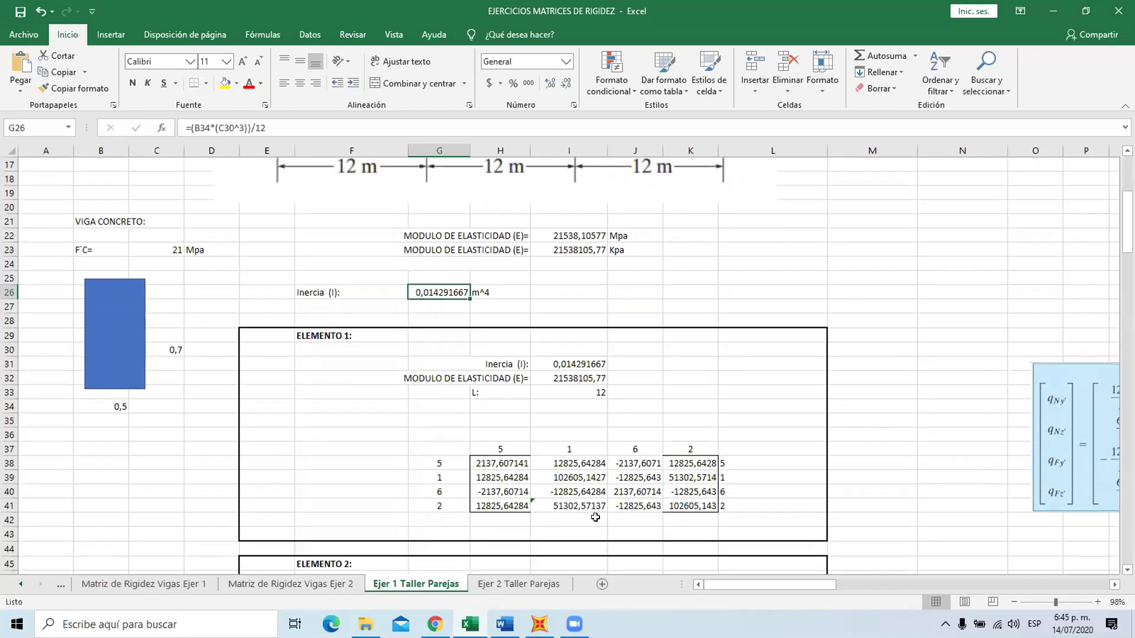
Switch to the Word report, copy the SAP2000 joint reactions picture and return to the Excel workbook.
click(504, 624)
scroll(564, 400, down, 15)
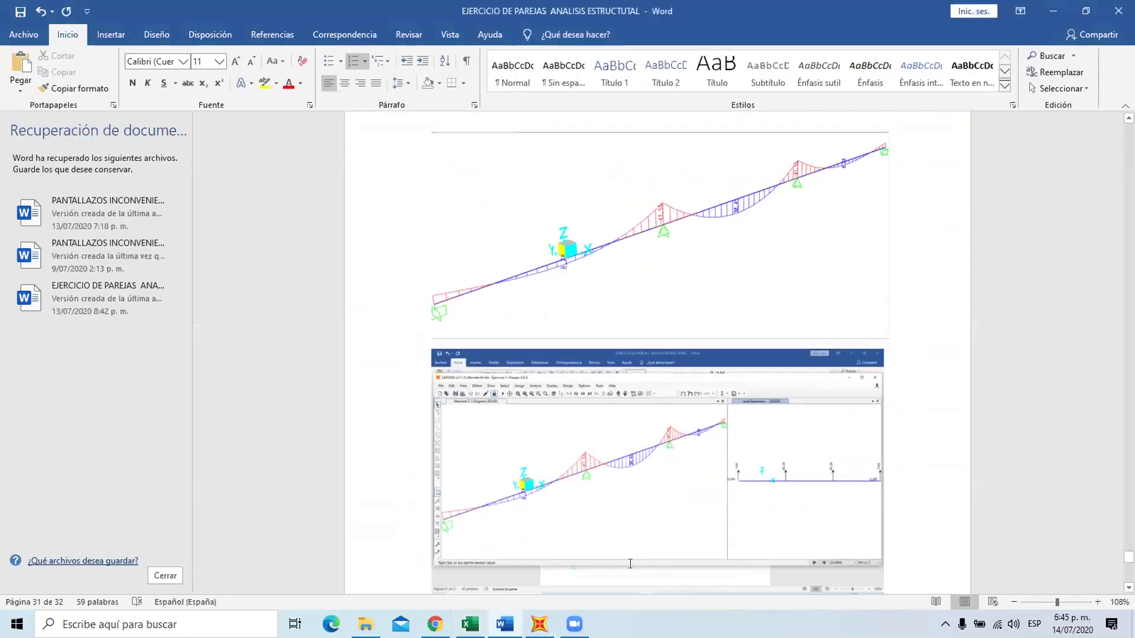
scroll(628, 402, down, 6)
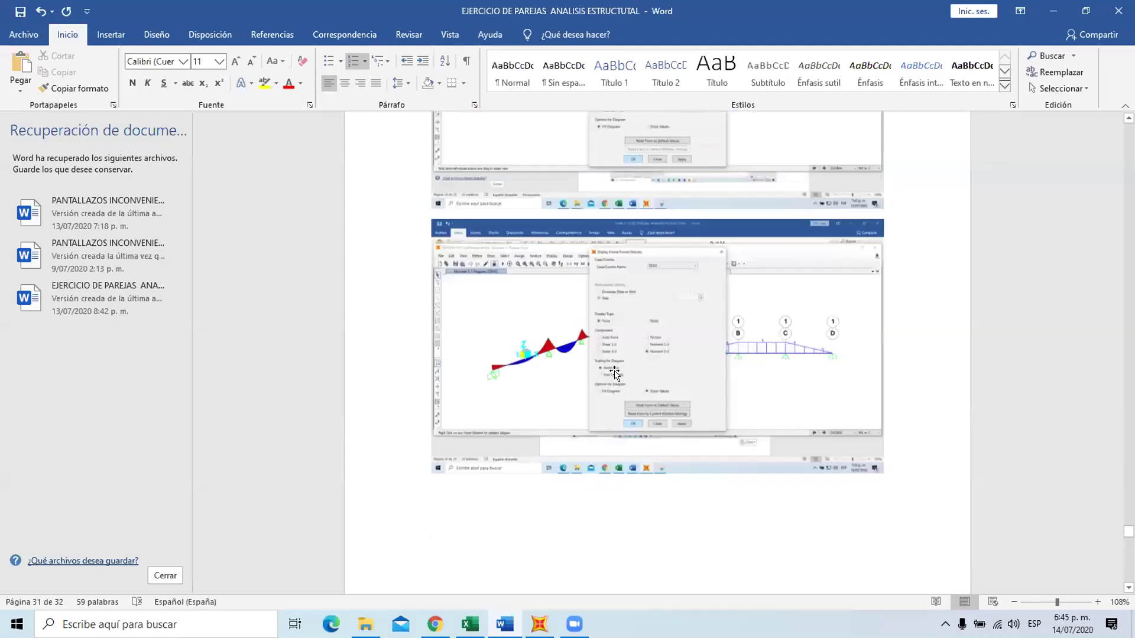
scroll(627, 425, up, 3)
scroll(608, 355, down, 2)
scroll(592, 292, up, 5)
click(592, 292)
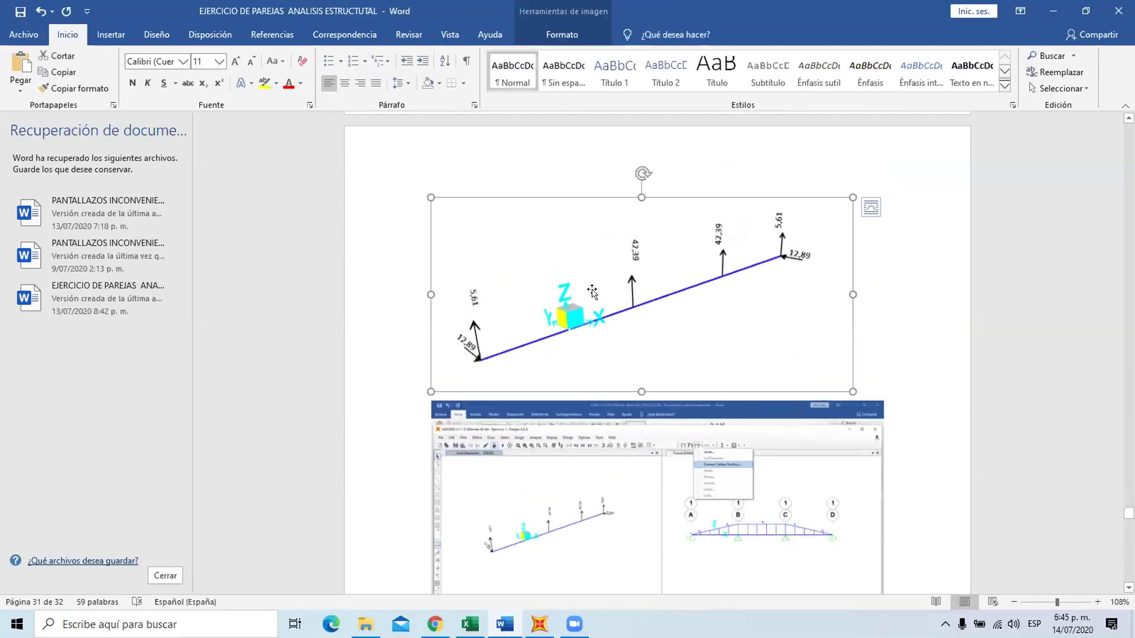
scroll(593, 292, down, 3)
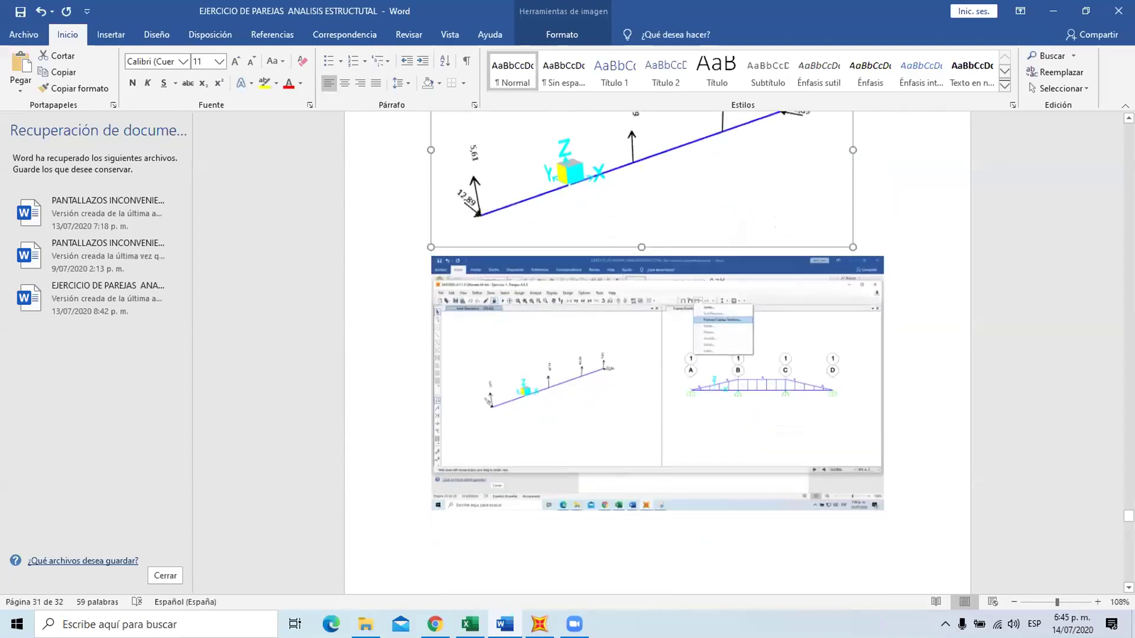
key(alt+Tab)
scroll(701, 537, down, 15)
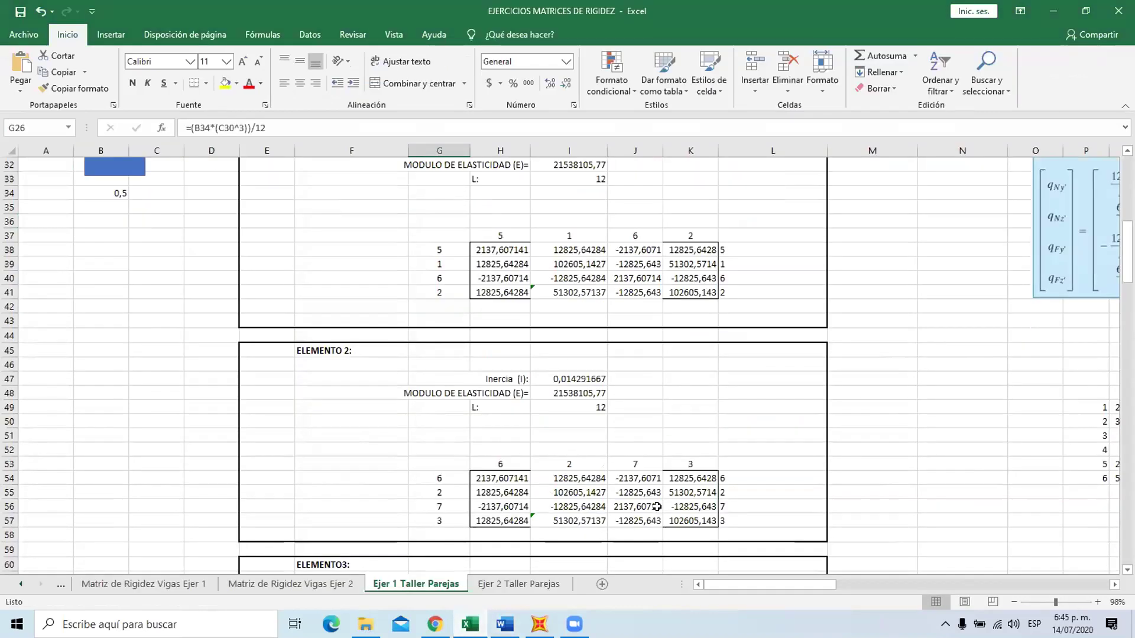
scroll(738, 549, down, 12)
scroll(779, 564, right, 6)
scroll(816, 576, down, 4)
scroll(836, 586, down, 4)
scroll(857, 587, right, 6)
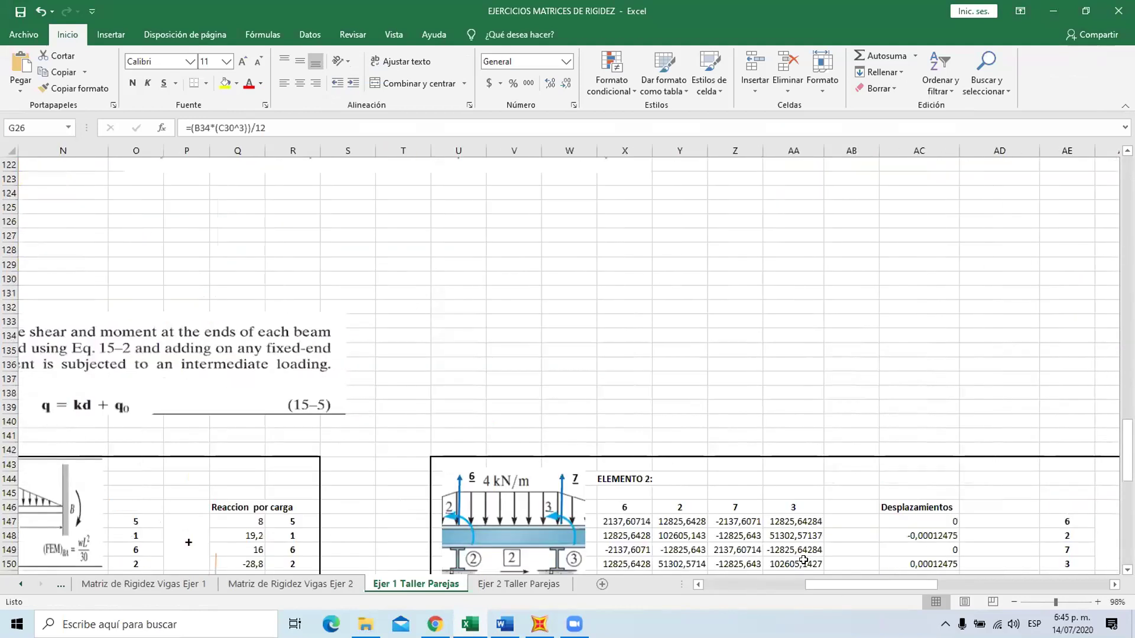
scroll(881, 587, right, 6)
scroll(886, 591, down, 3)
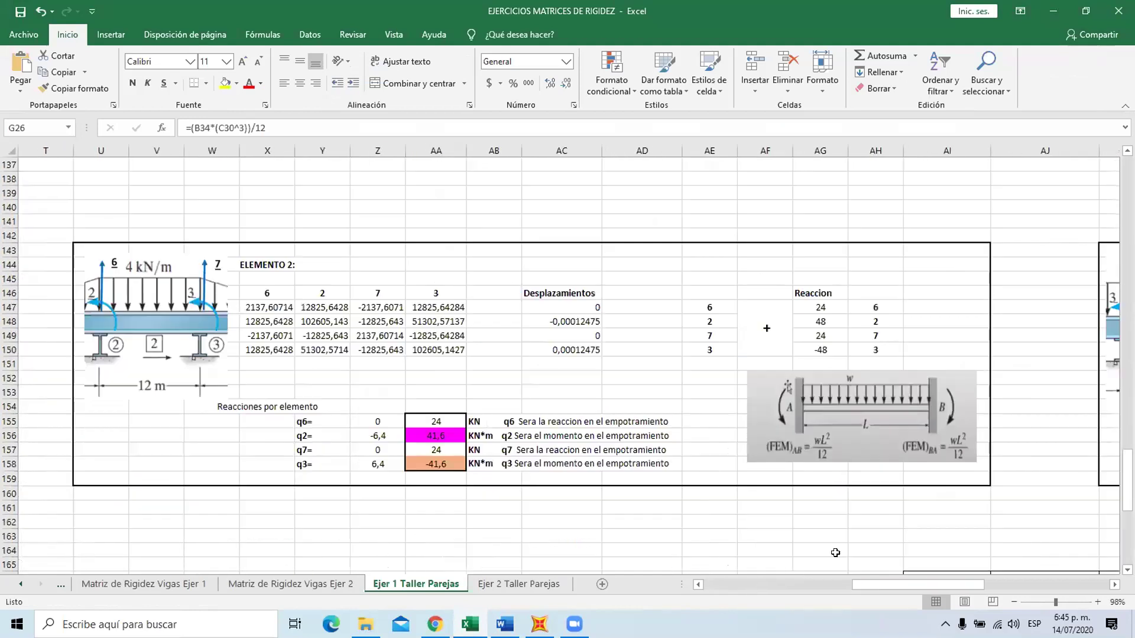
scroll(944, 576, right, 6)
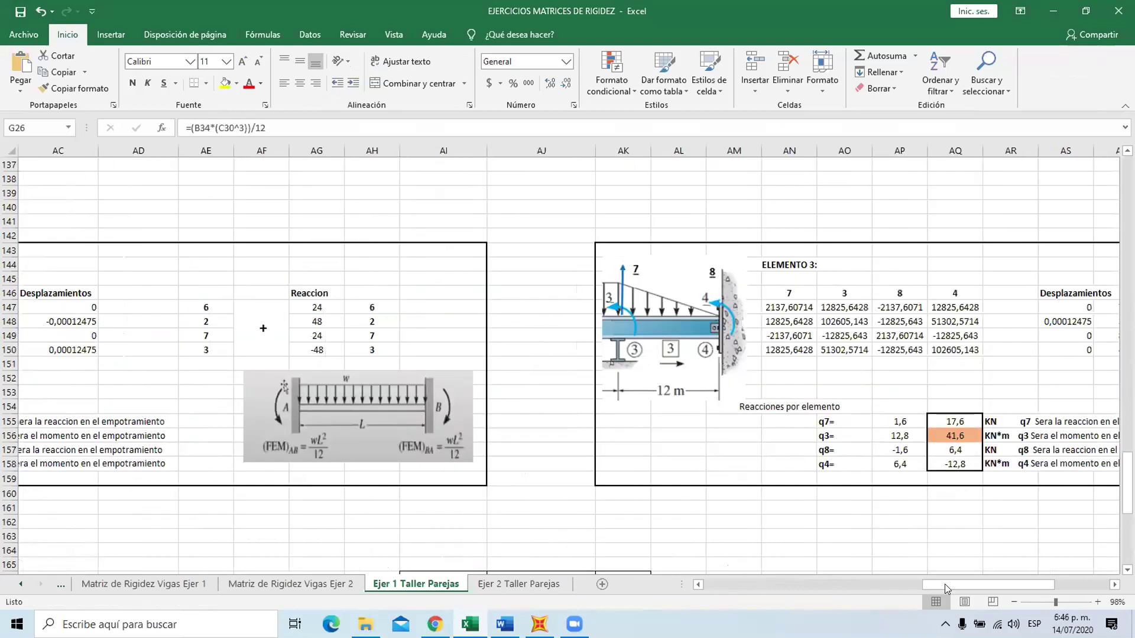
scroll(944, 576, down, 9)
key(ctrl+v)
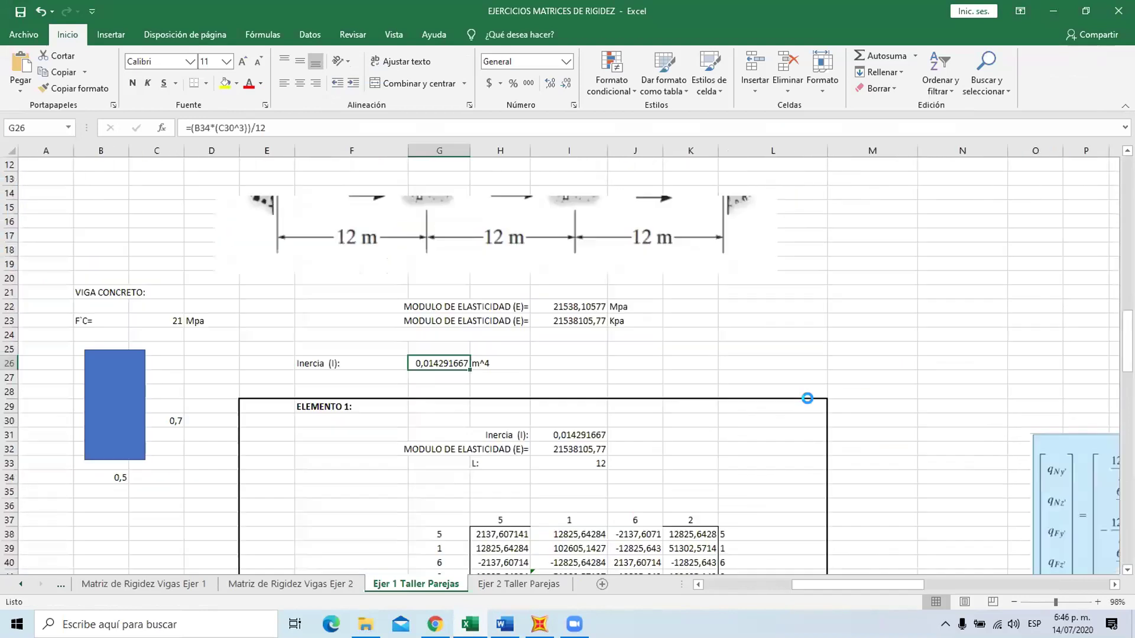
drag(721, 490, 955, 394)
scroll(834, 272, down, 4)
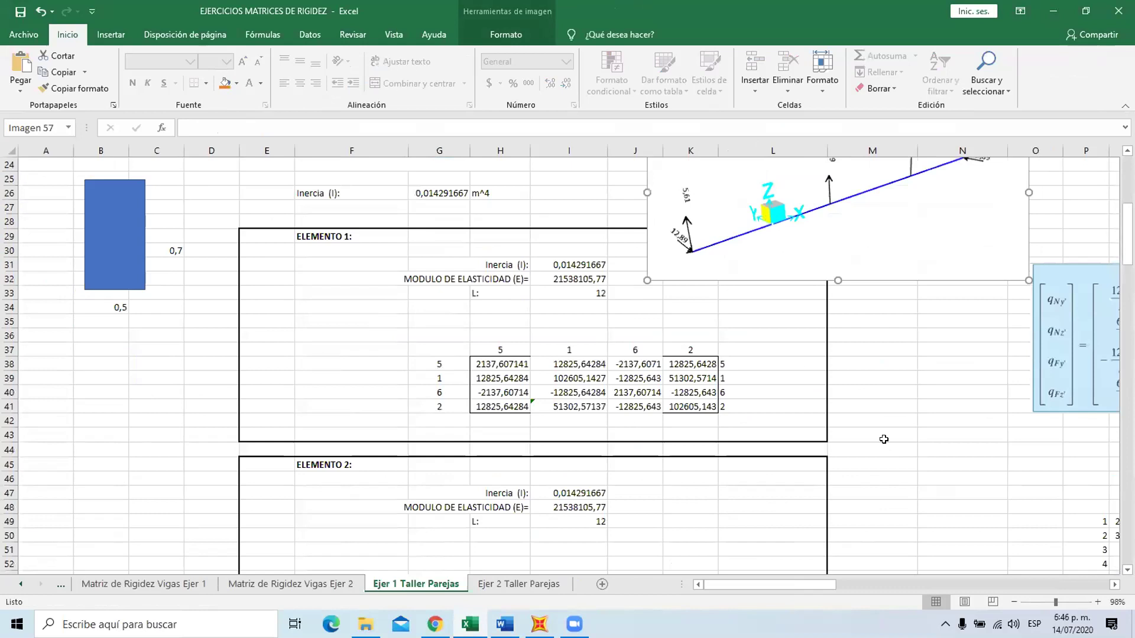
drag(834, 272, 896, 523)
scroll(896, 522, down, 8)
drag(893, 207, 823, 331)
key(Delete)
Paste the copied SAP2000 joint reactions picture at AC189, beneath the labelled beam diagram in the results area.
drag(768, 584, 963, 585)
scroll(778, 475, down, 4)
scroll(857, 515, down, 5)
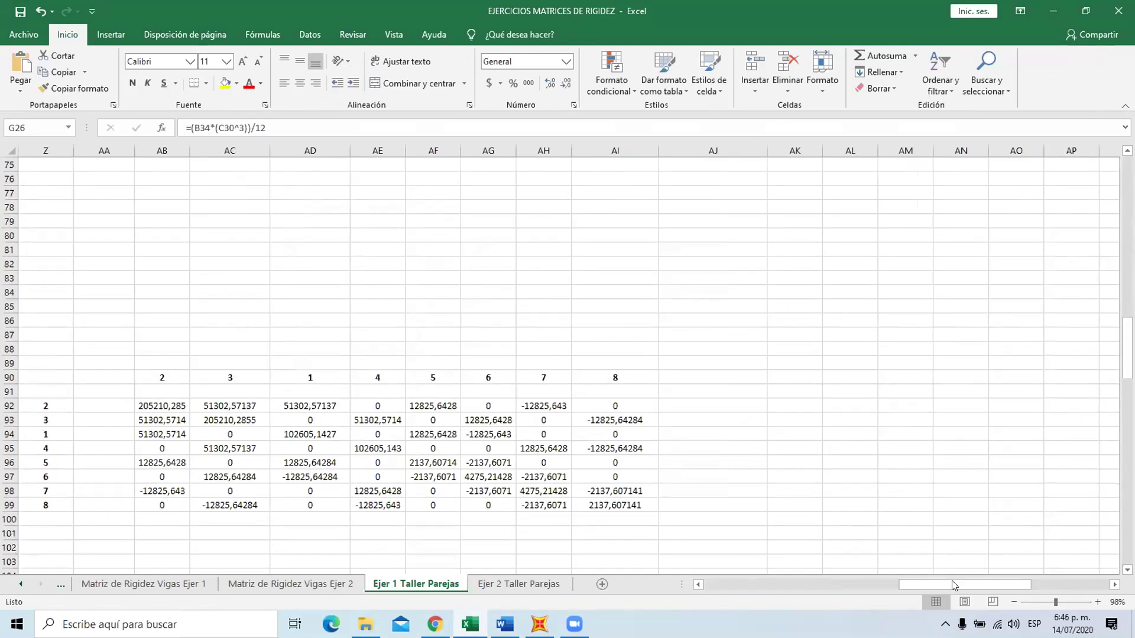
scroll(719, 509, down, 6)
scroll(719, 509, left, 4)
scroll(732, 499, down, 20)
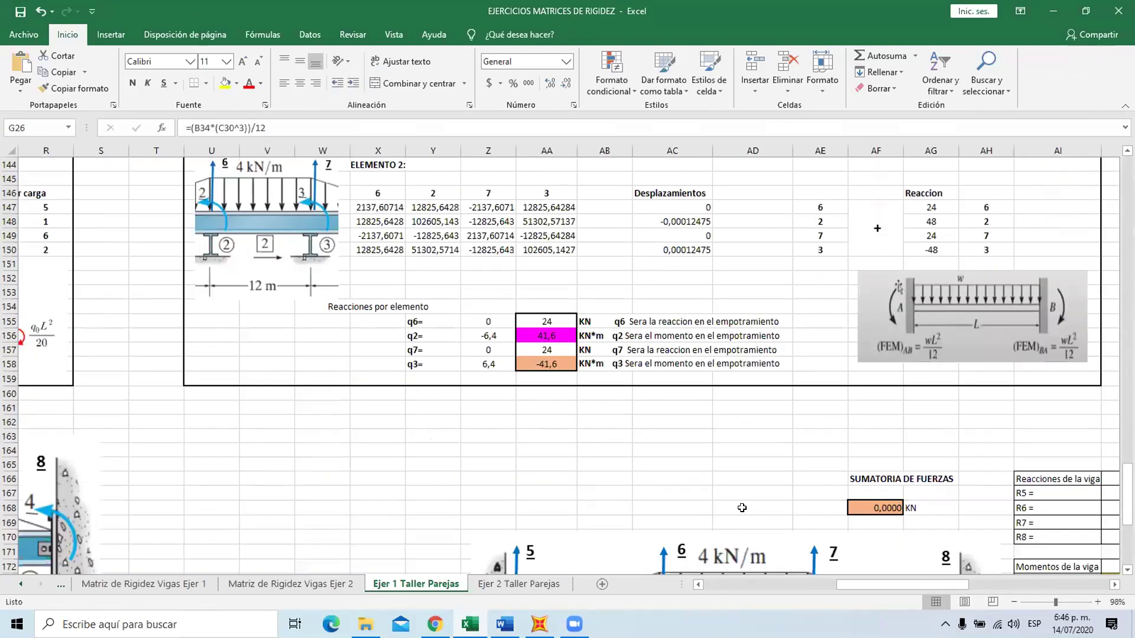
click(689, 506)
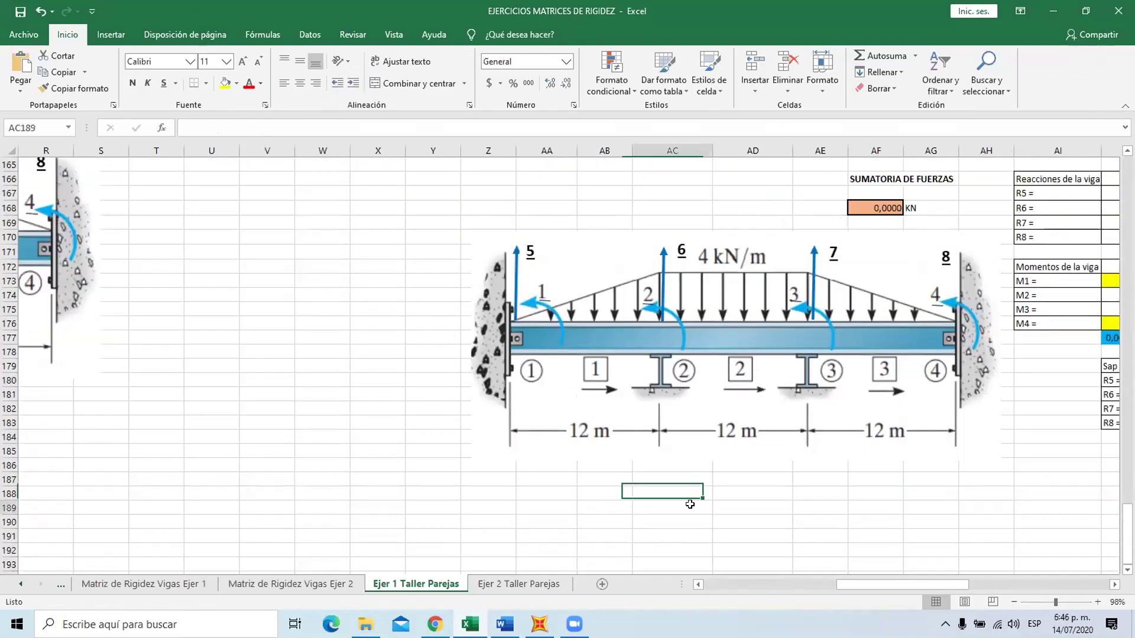
key(ctrl+v)
Move the SAP2000 reactions picture directly beneath the beam moments table and enlarge it slightly.
scroll(998, 579, right, 8)
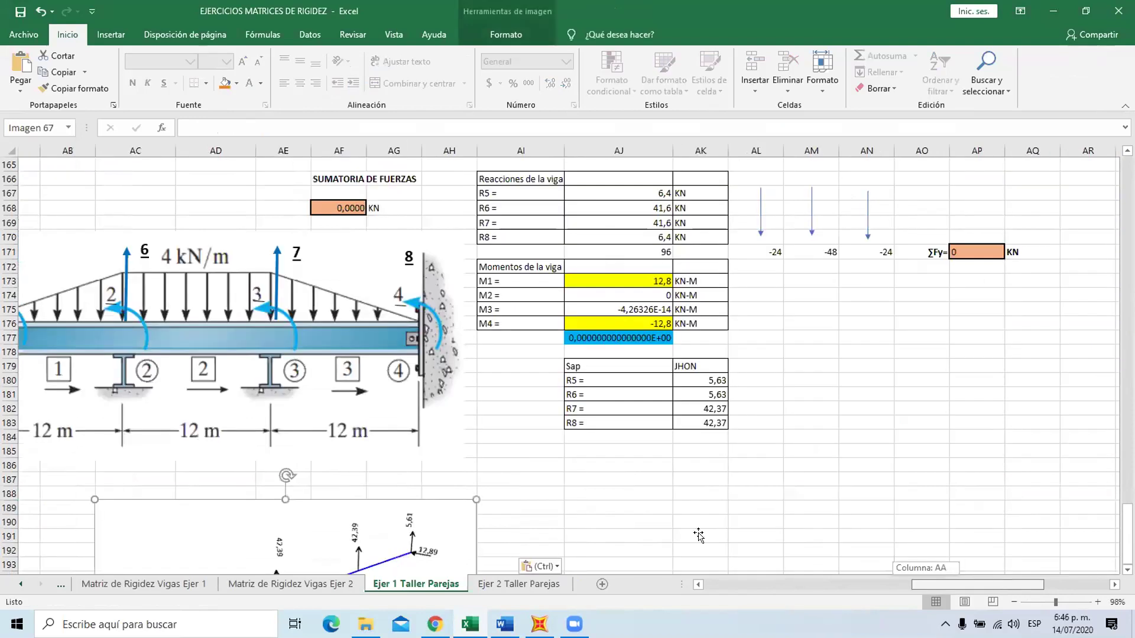
scroll(999, 579, left, 2)
drag(680, 532, 859, 372)
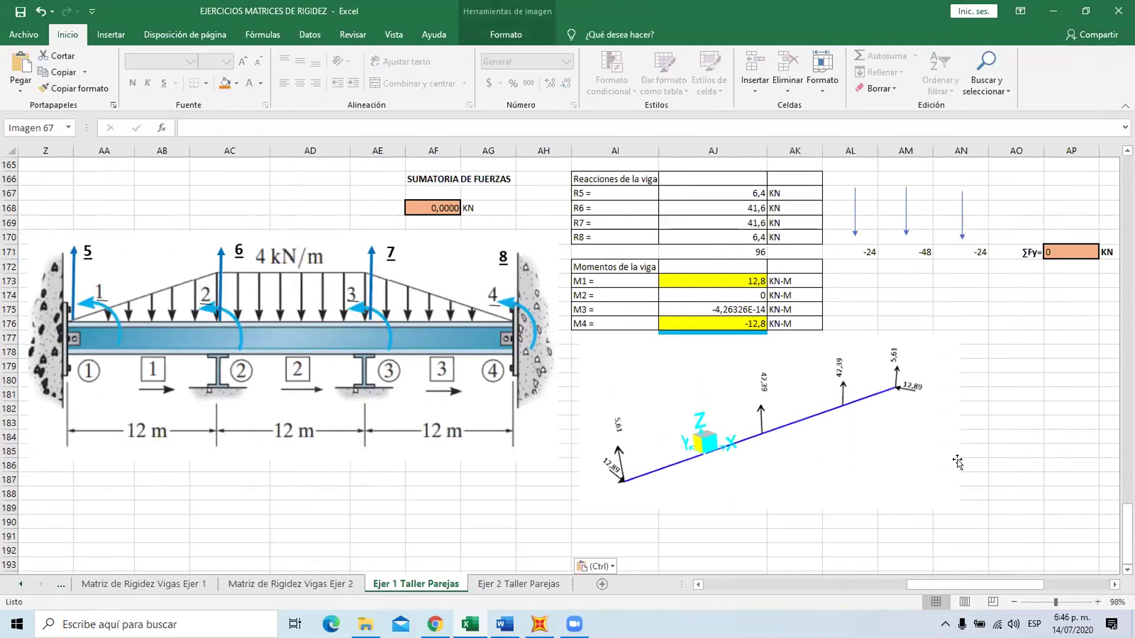
drag(900, 497, 875, 507)
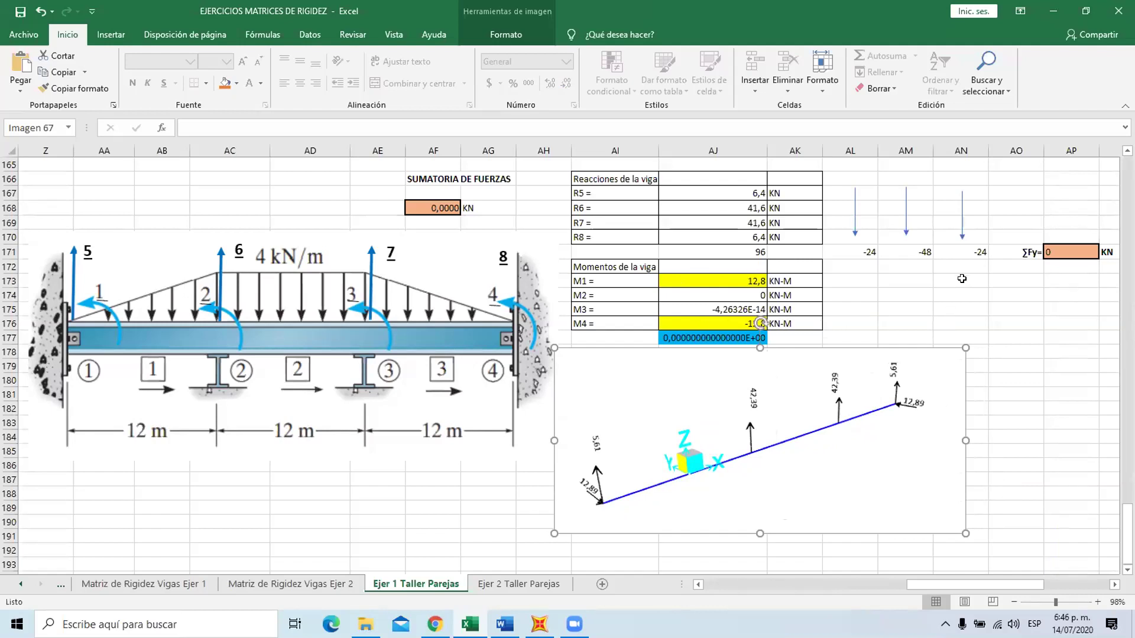
drag(875, 463, 906, 463)
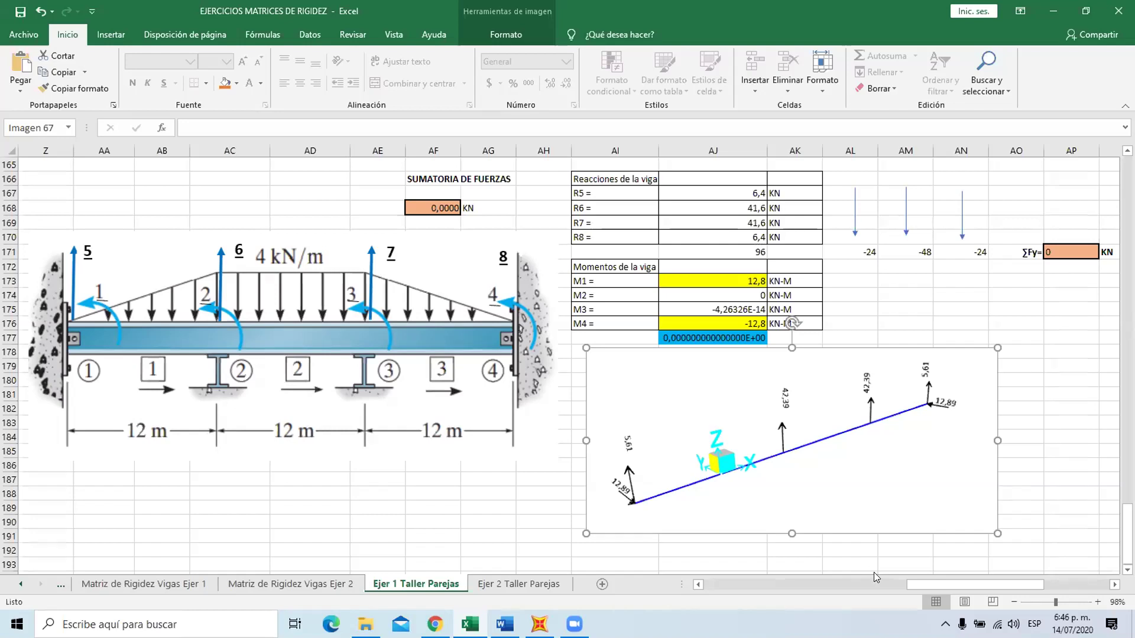
Review the element 1 and element 2 blocks and examine the matrix product formulas for element 2's q2 and q3.
drag(932, 584, 745, 585)
scroll(633, 495, up, 8)
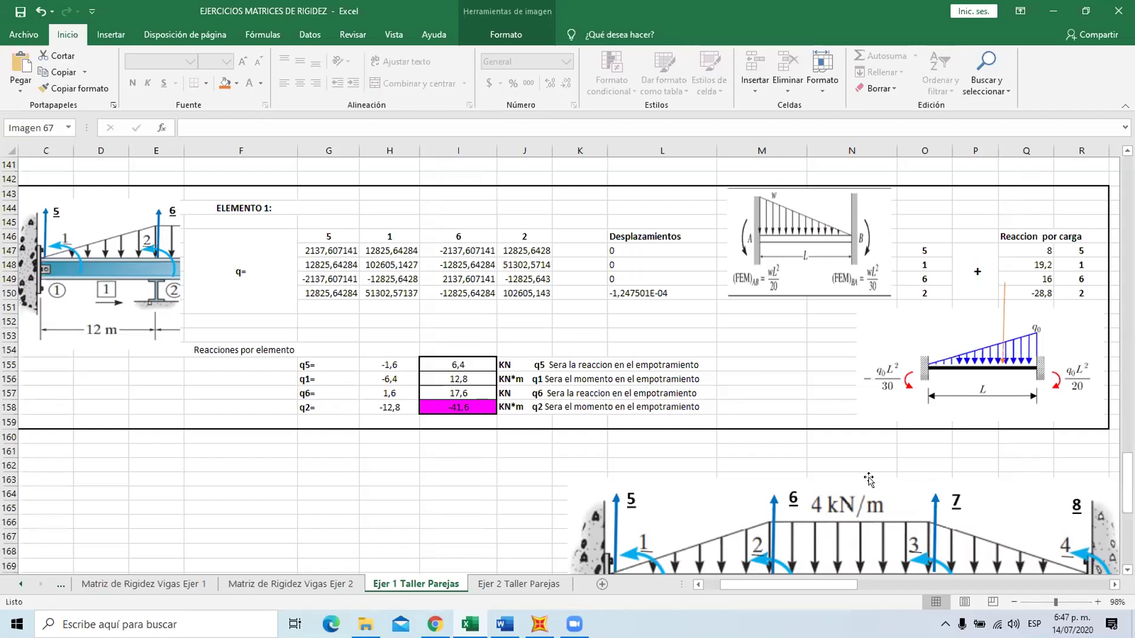
click(835, 587)
drag(835, 587, 940, 569)
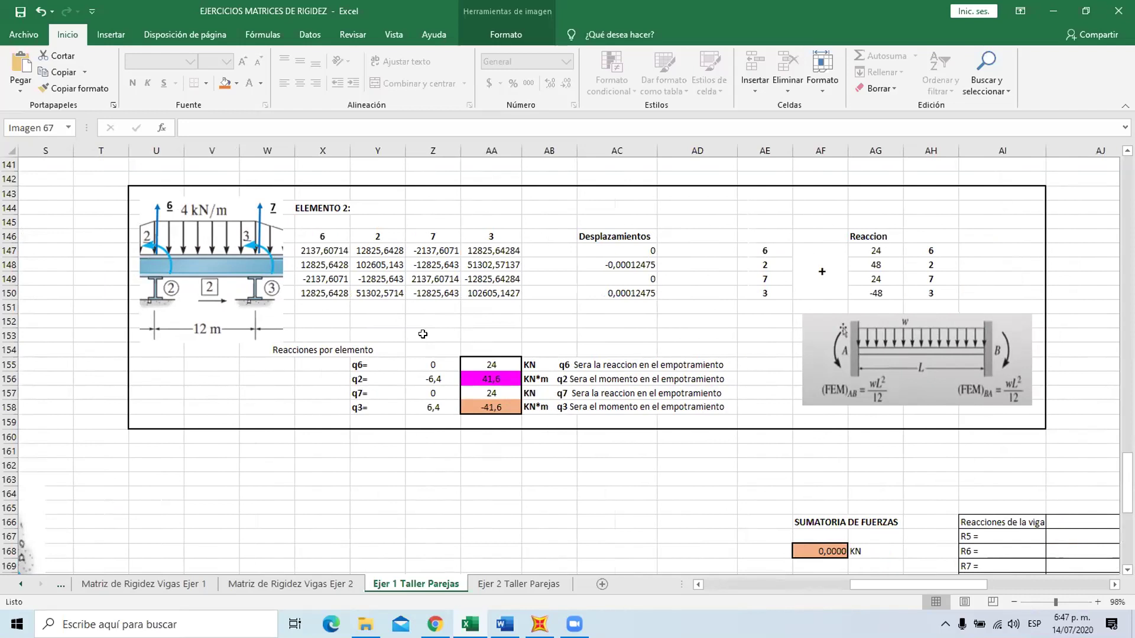
click(490, 381)
key(Left)
key(Down)
key(Down)
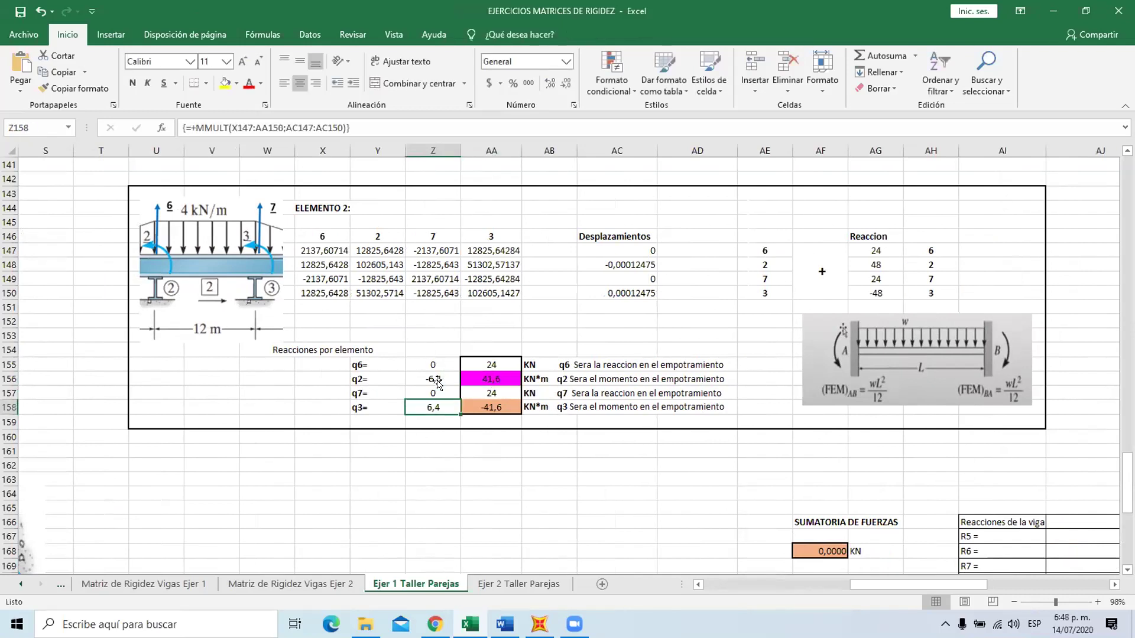
key(Up)
key(Up)
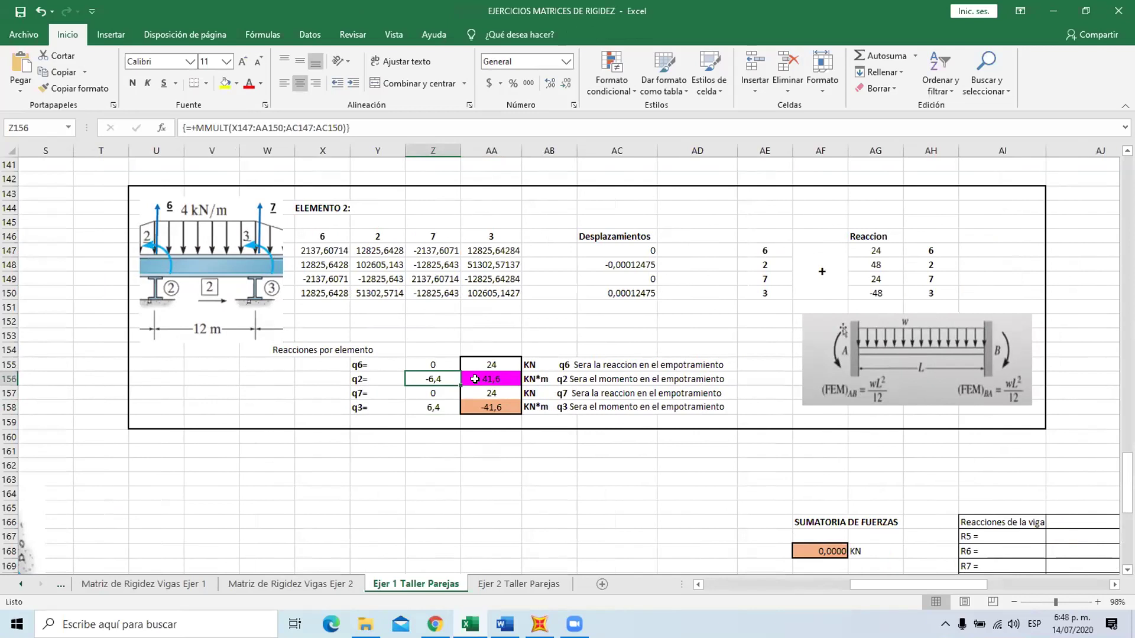
Examine element 2's total q2 moment formula in AA156 and the q6 matrix product formula in Z155.
double_click(469, 376)
key(Escape)
mouse_move(913, 581)
mouse_down()
mouse_move(784, 595)
mouse_move(885, 590)
mouse_move(881, 569)
mouse_move(880, 580)
mouse_move(908, 582)
mouse_up()
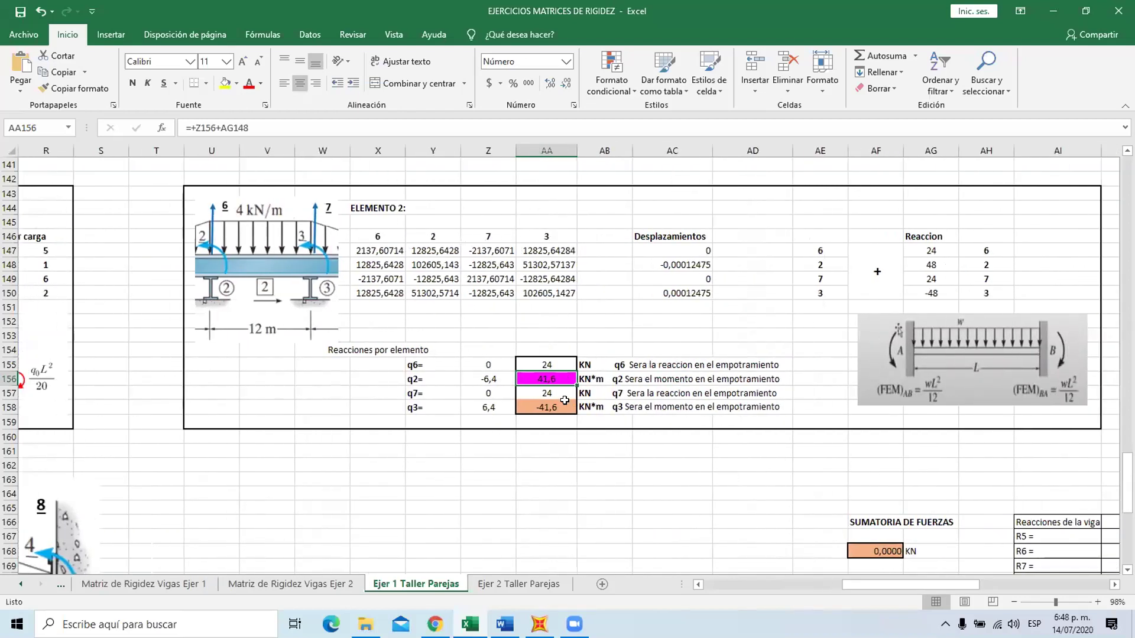
double_click(541, 376)
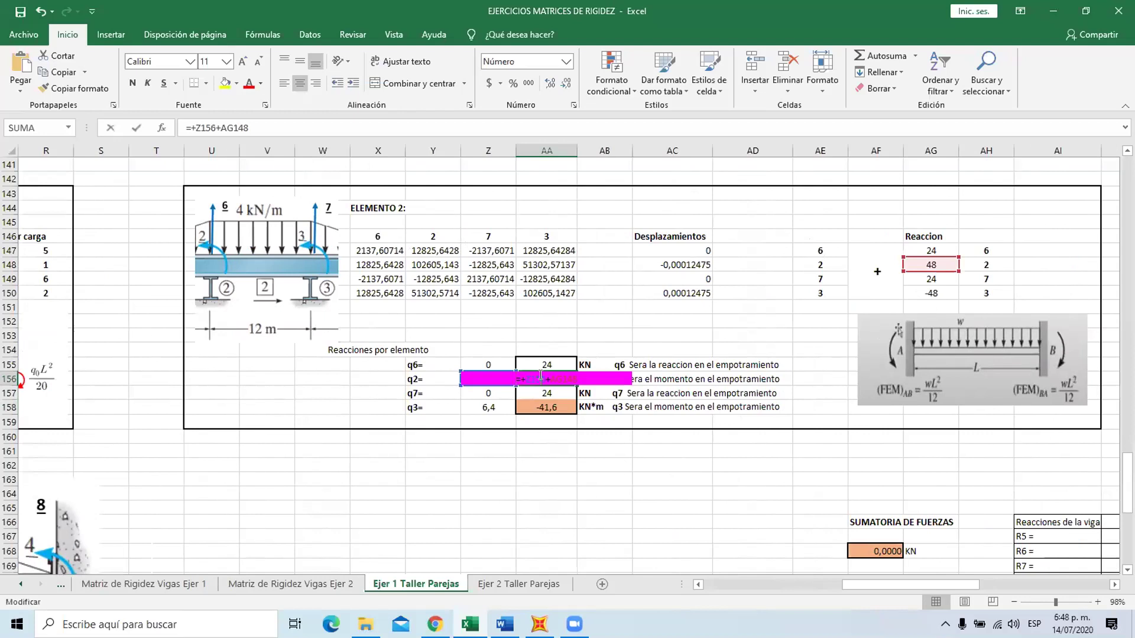
key(Escape)
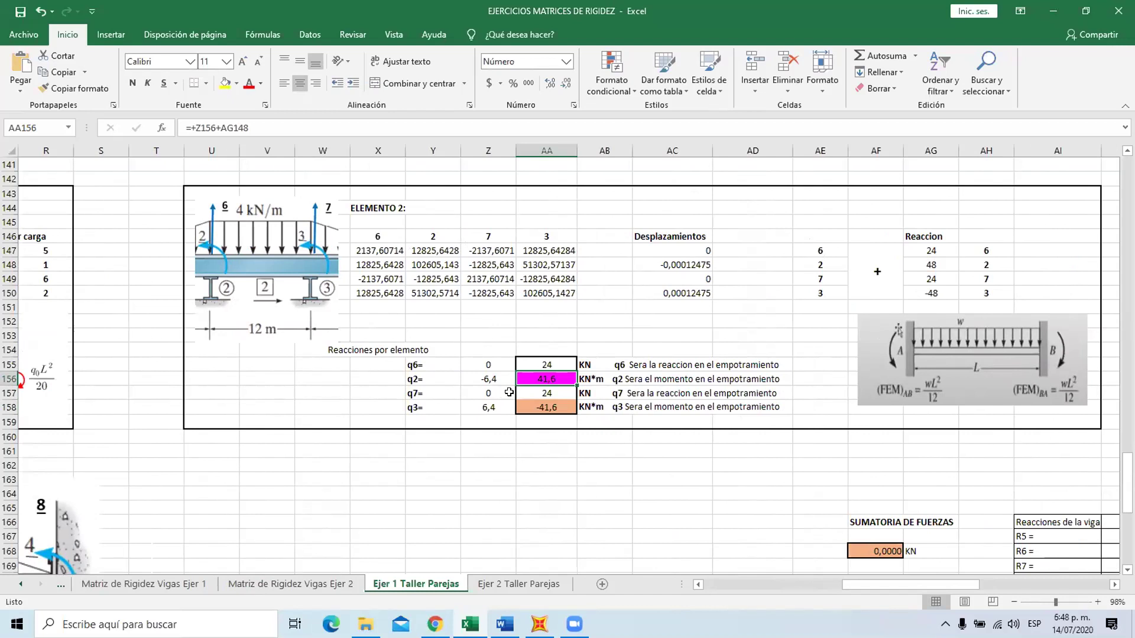
click(482, 365)
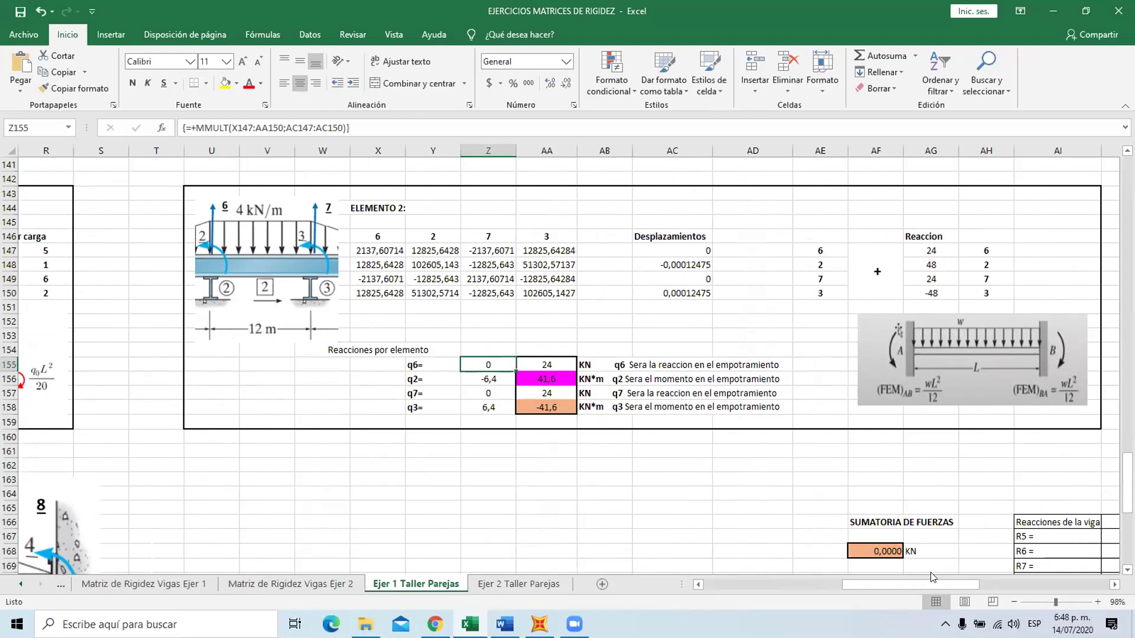
Examine element 1's total q6 reaction formula in I157 and the cells it references.
drag(929, 583, 828, 605)
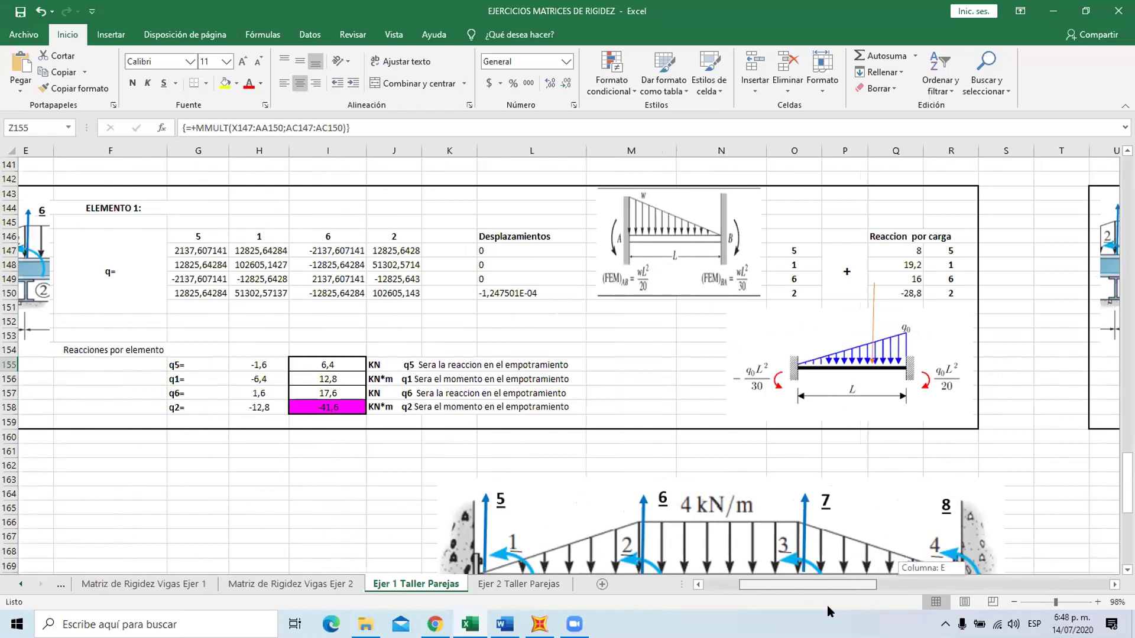
scroll(827, 605, left, 1)
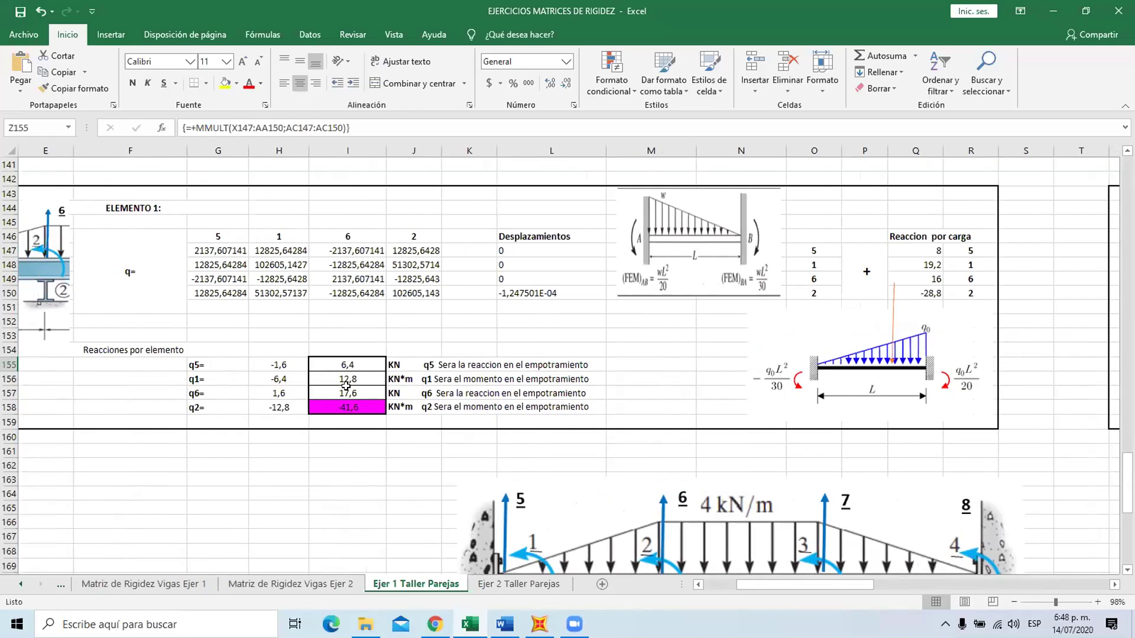
click(346, 392)
double_click(346, 392)
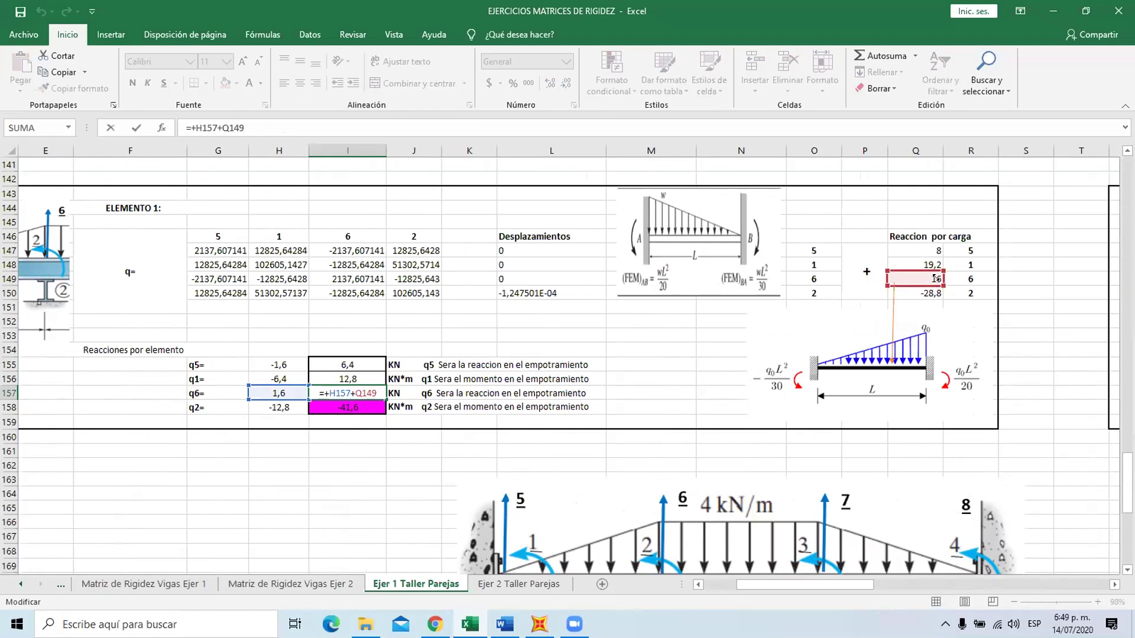
key(Return)
Examine element 1's load reaction formulas for degrees of freedom 6 and 5 in Q149 and Q147.
click(935, 279)
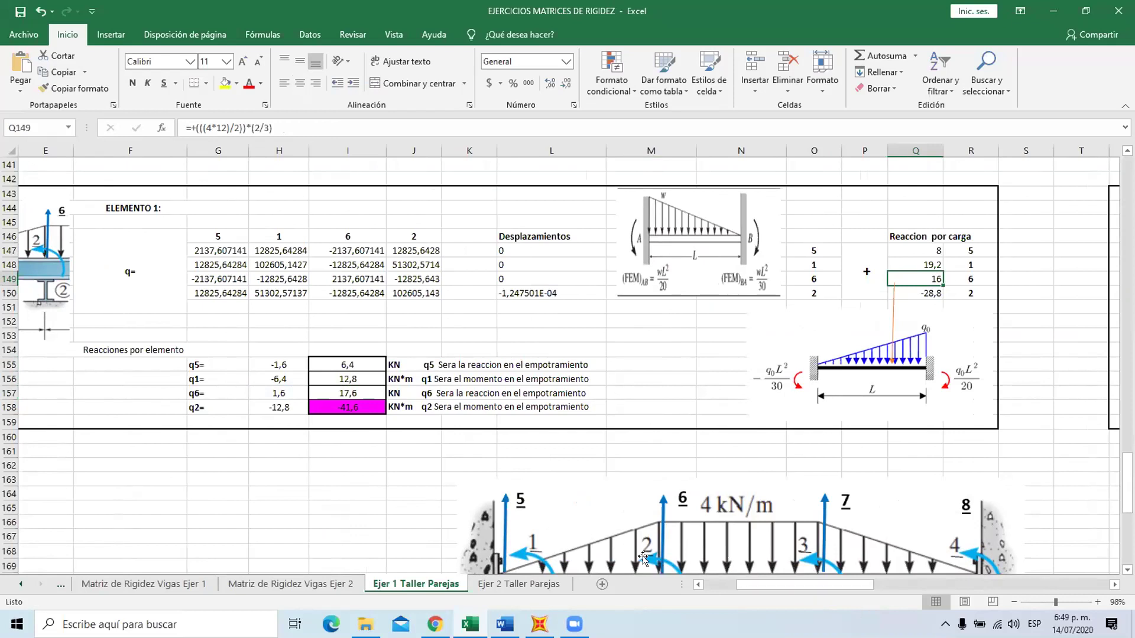
click(935, 248)
drag(855, 580, 830, 580)
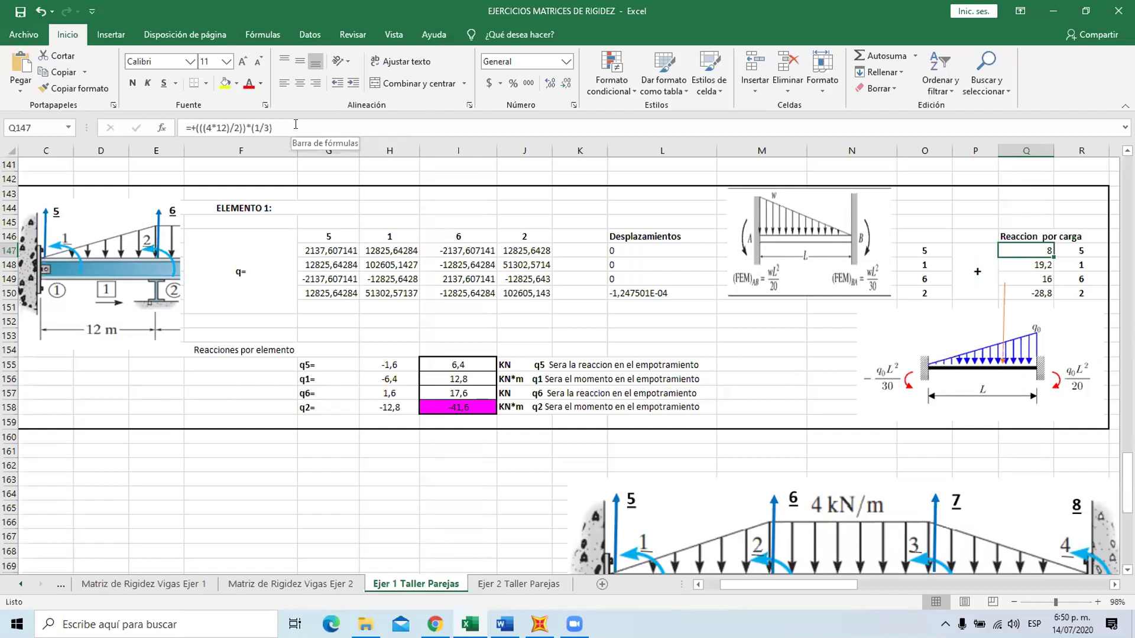
drag(245, 126, 209, 129)
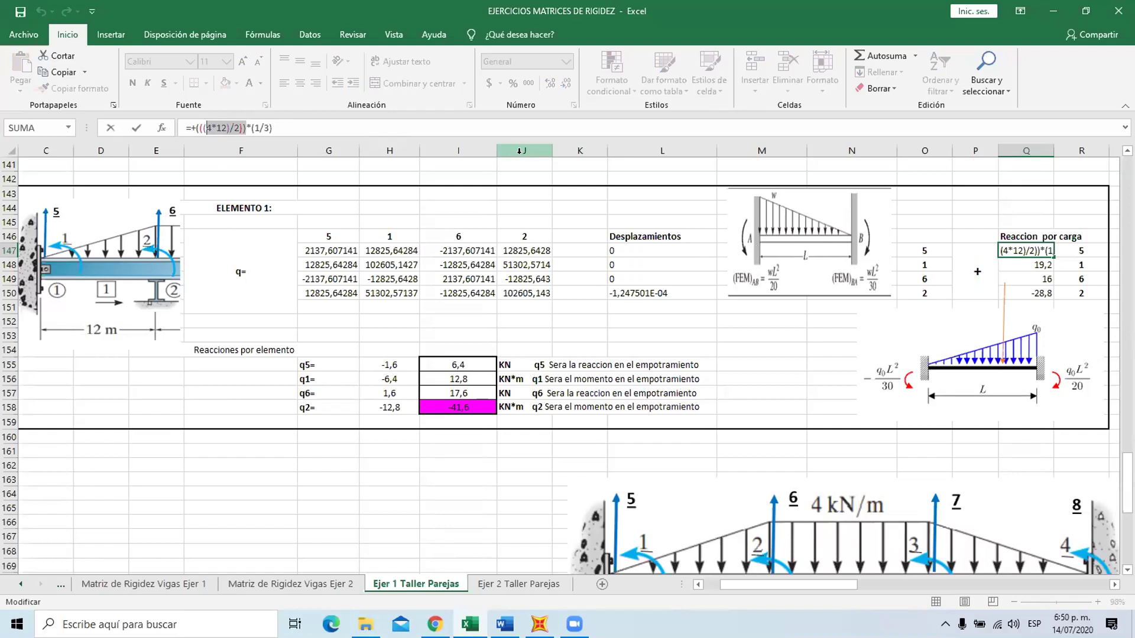
key(Escape)
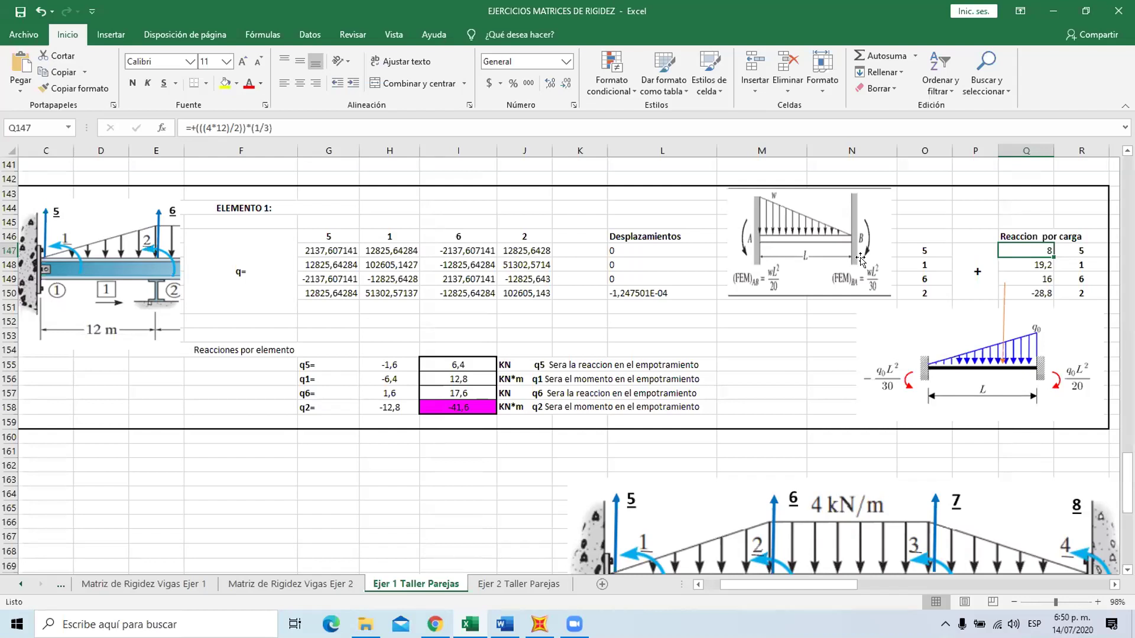
click(1027, 281)
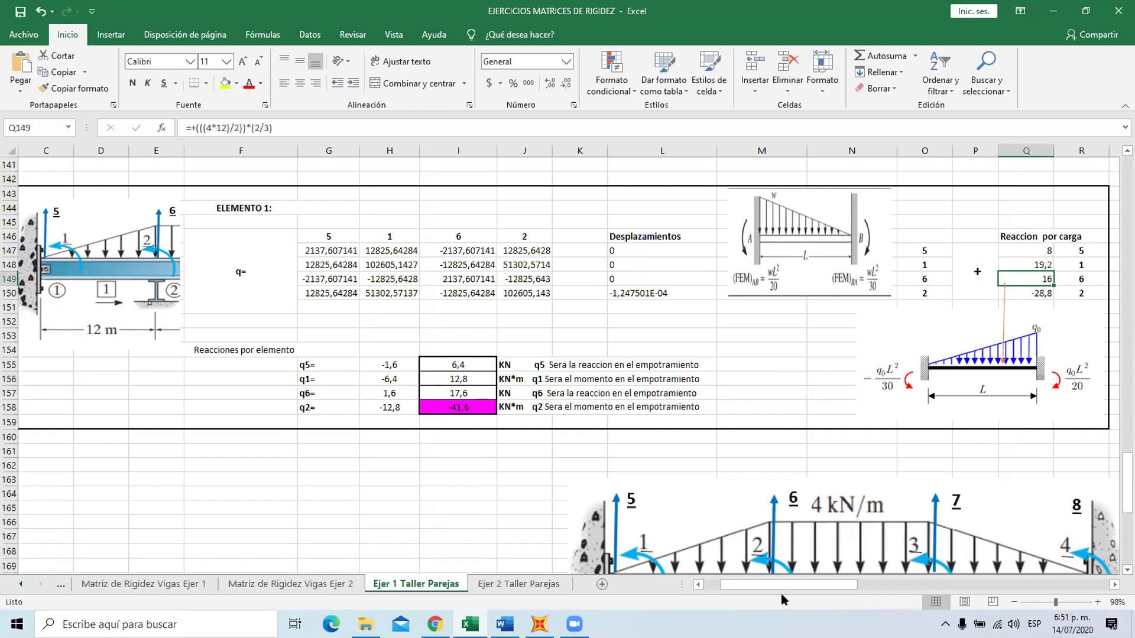
Review the element 3 reactions and examine the vertical force sum formula in AP171.
drag(784, 589, 1024, 573)
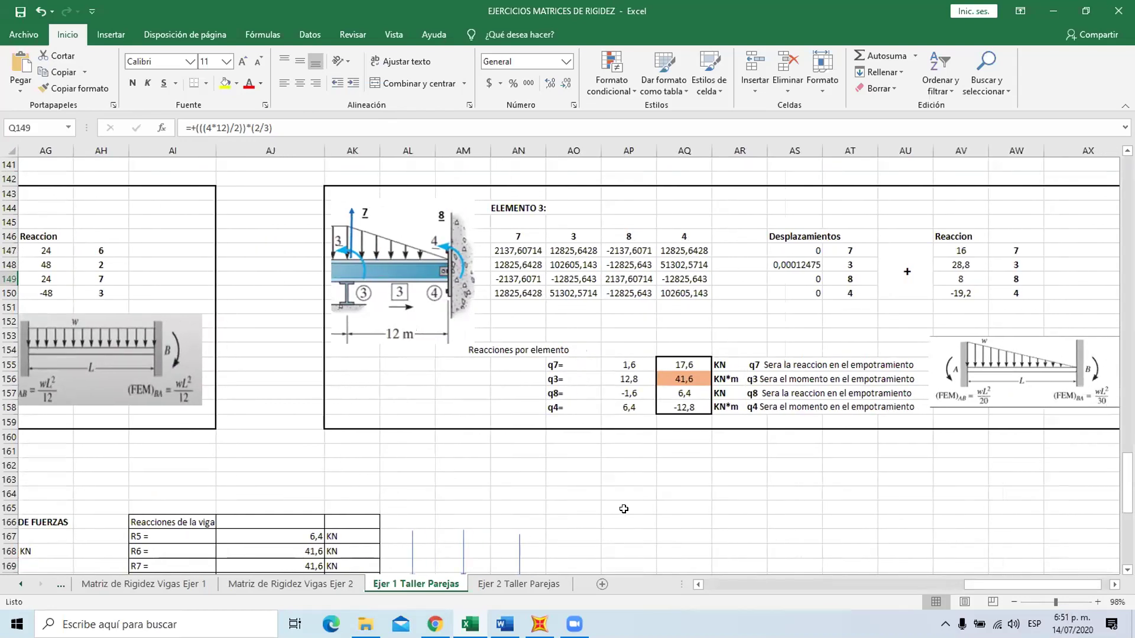
scroll(624, 509, down, 3)
click(621, 473)
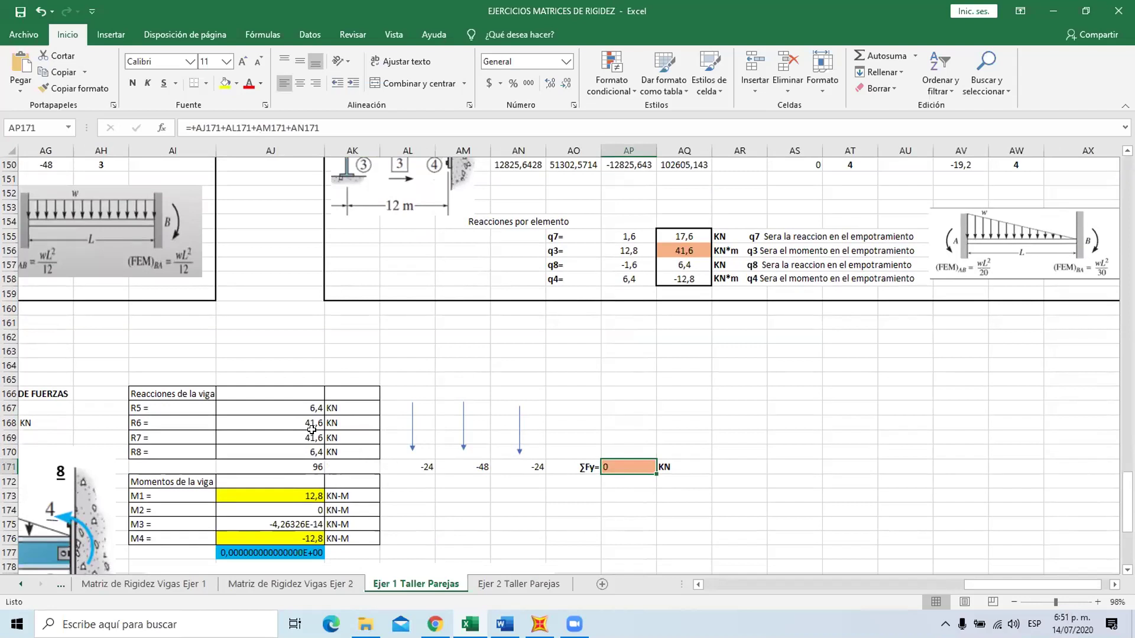
scroll(459, 494, down, 1)
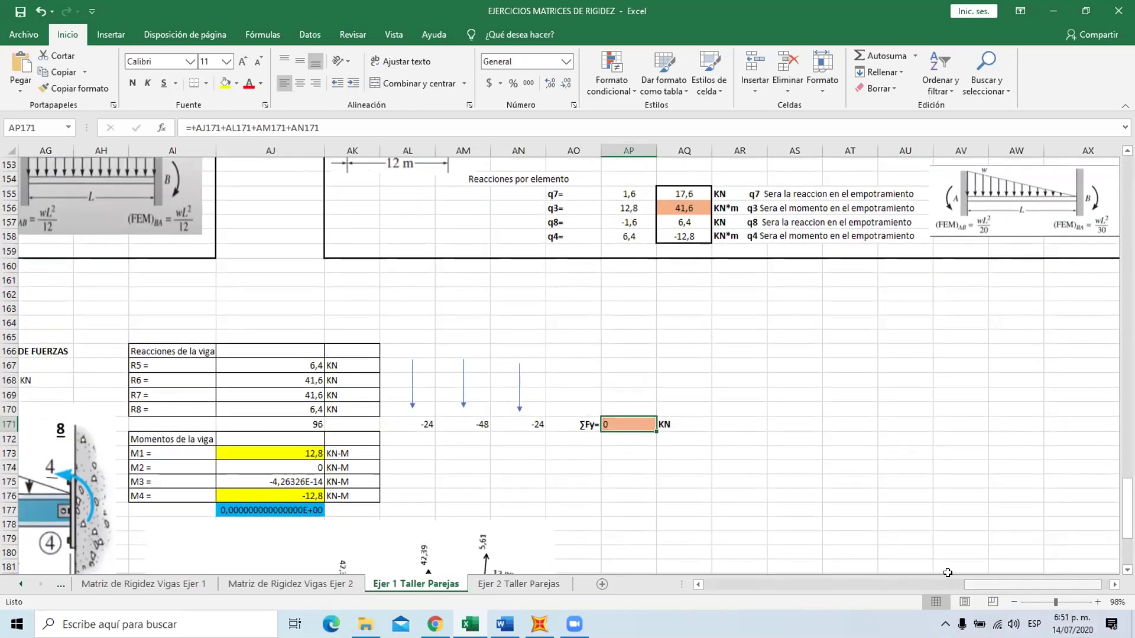
Move the SAP2000 reactions picture beside the moments and Sap tables, beneath the vertical force sum, and enlarge it slightly.
scroll(236, 477, down, 4)
drag(236, 476, 501, 411)
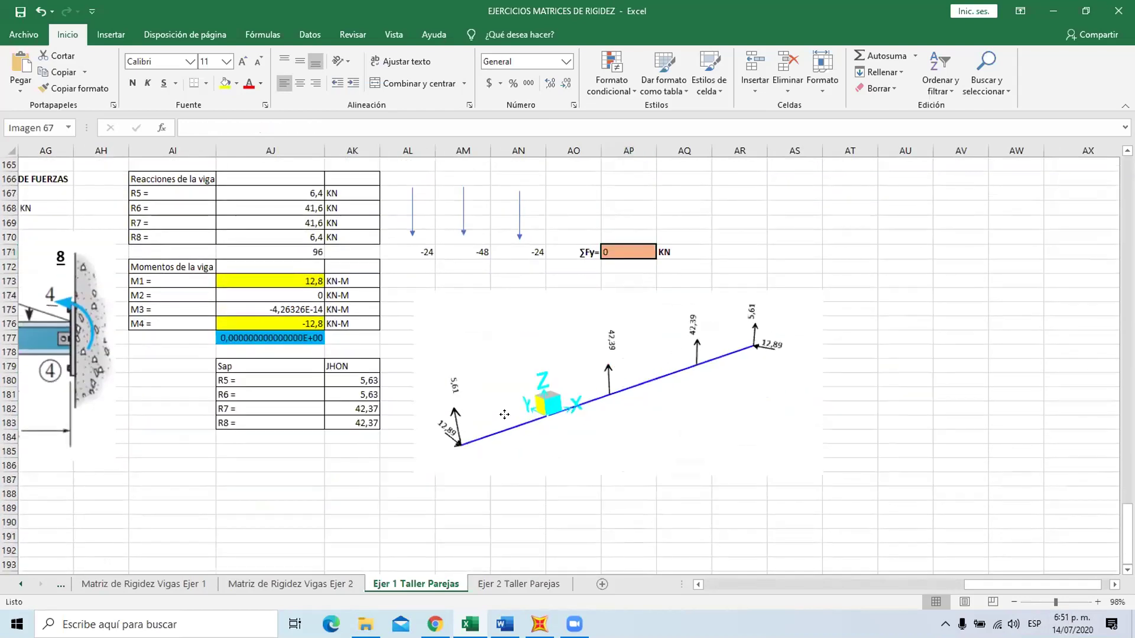
drag(815, 463, 881, 504)
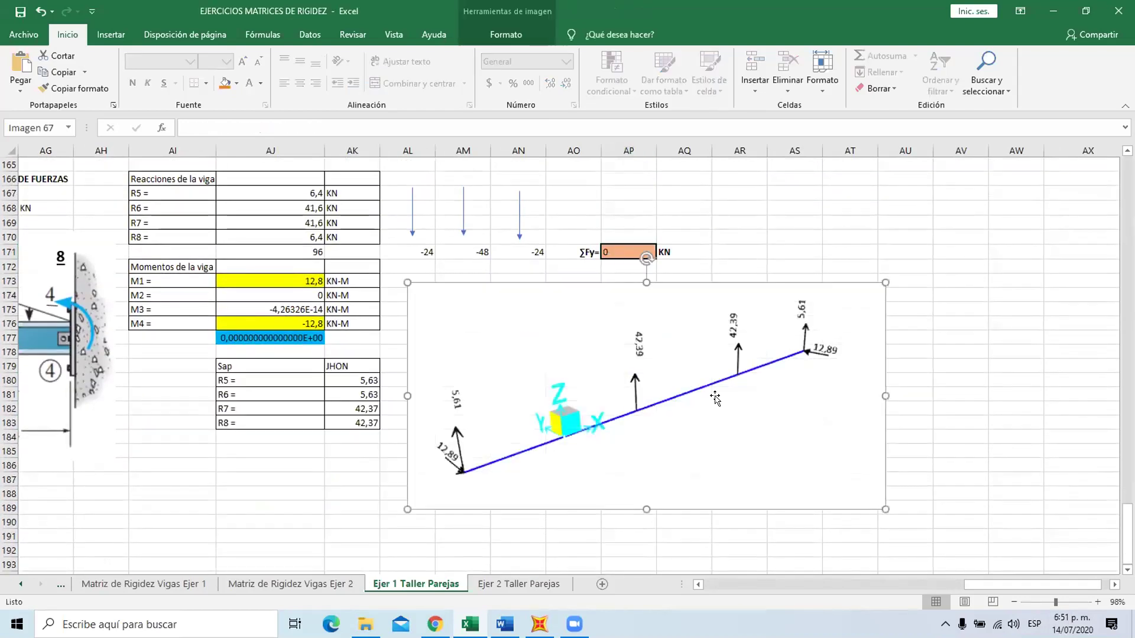
click(954, 408)
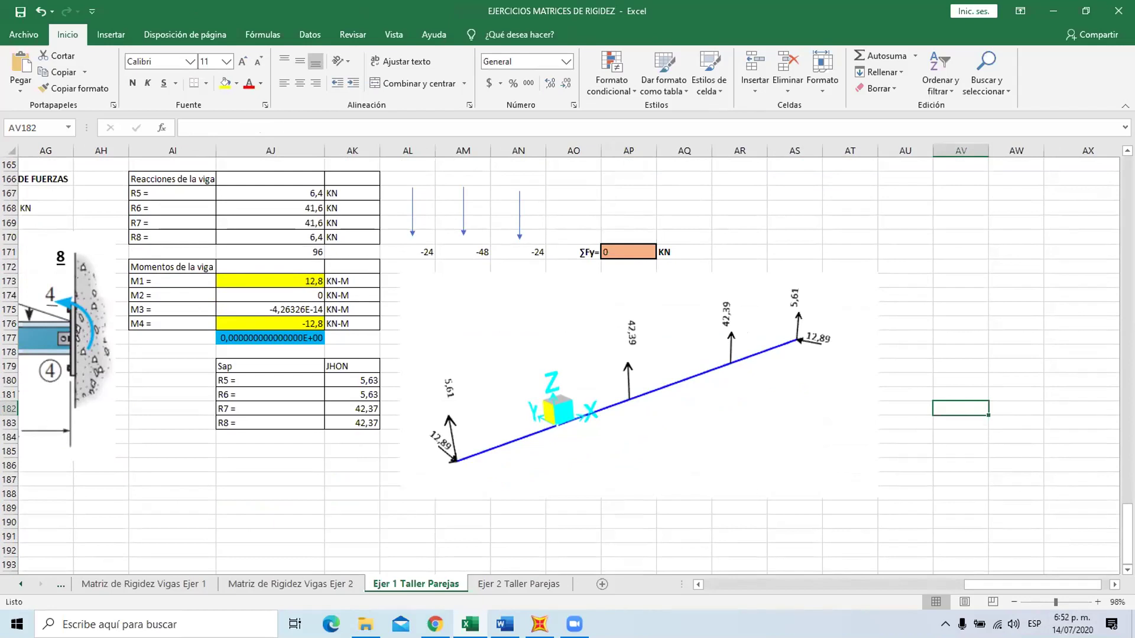
Switch to SAP2000, close the line information, and examine the section properties of frame section Viga 50 x 70.
mouse_move(539, 624)
click(535, 576)
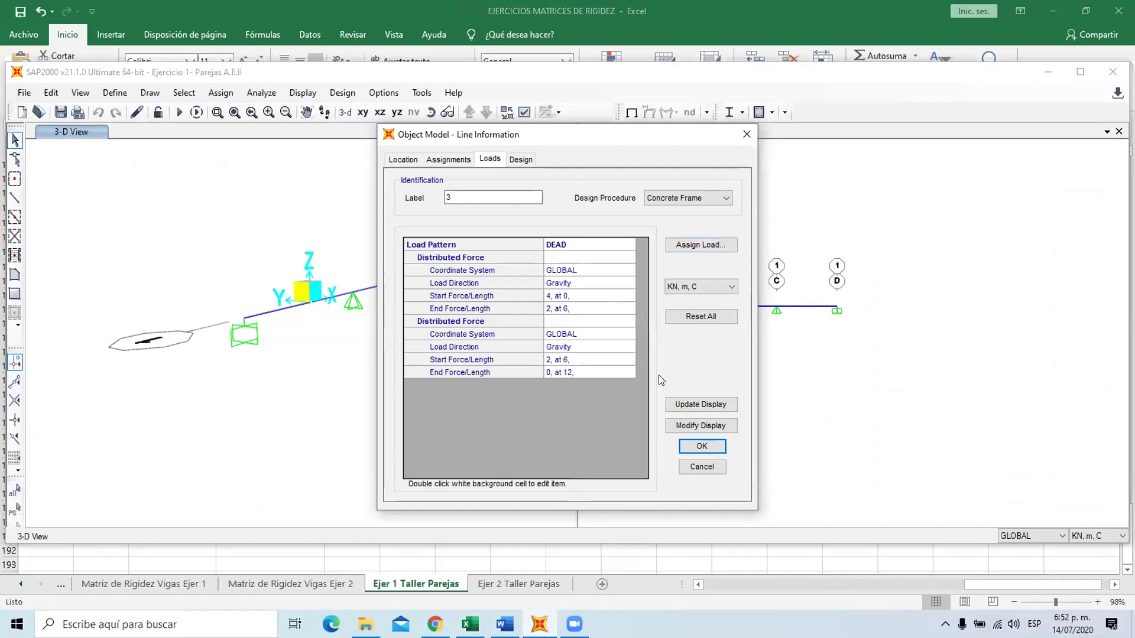
click(746, 135)
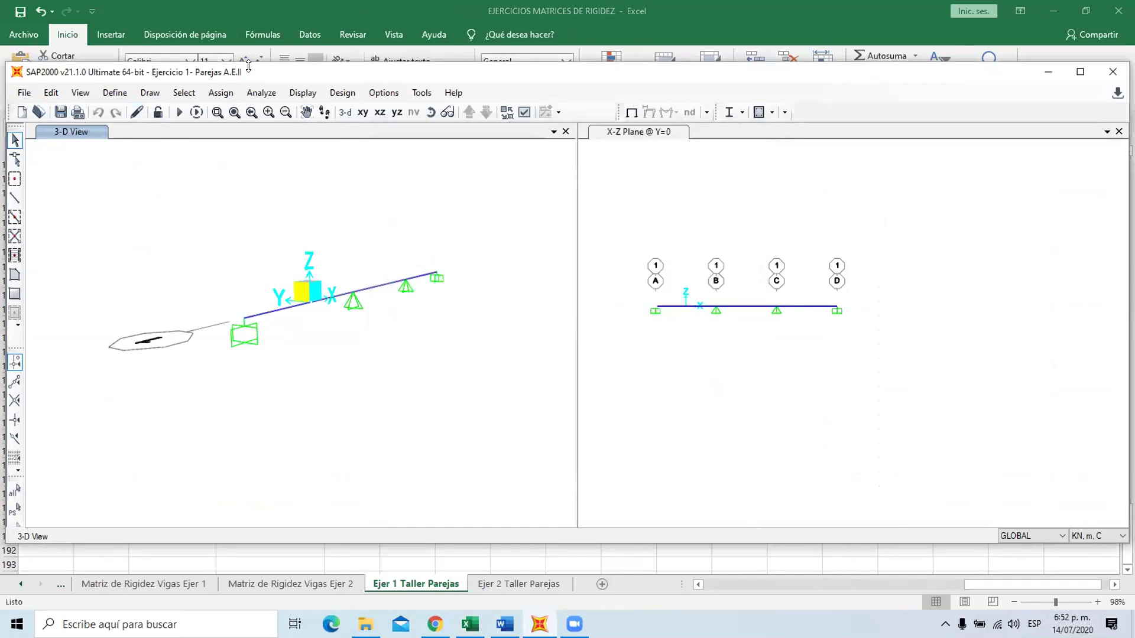
click(115, 94)
mouse_move(125, 133)
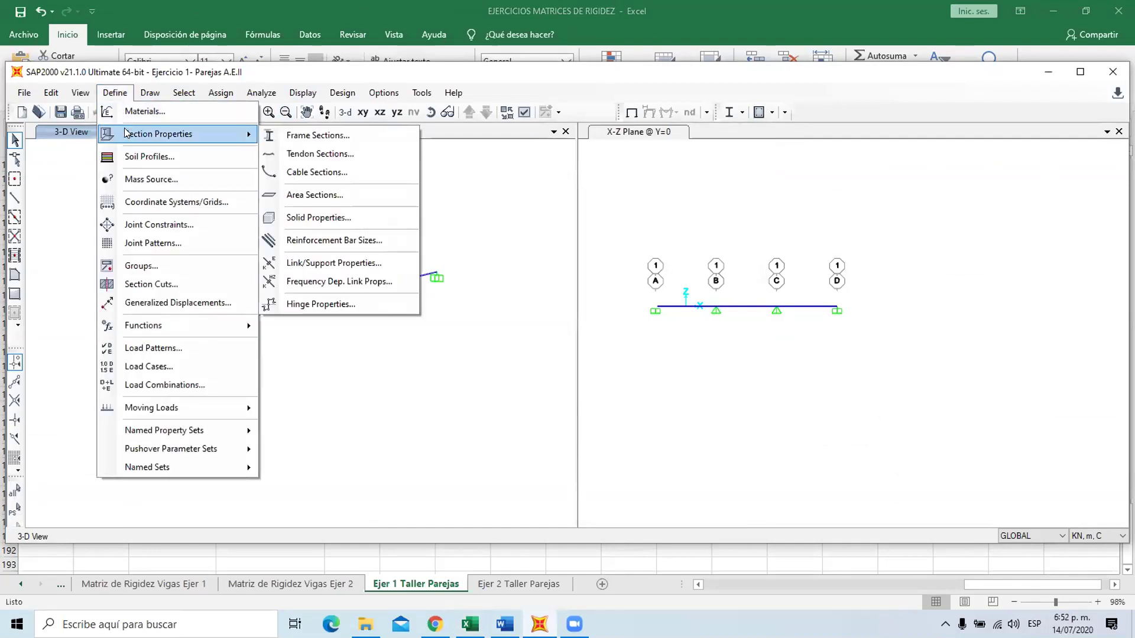
click(333, 137)
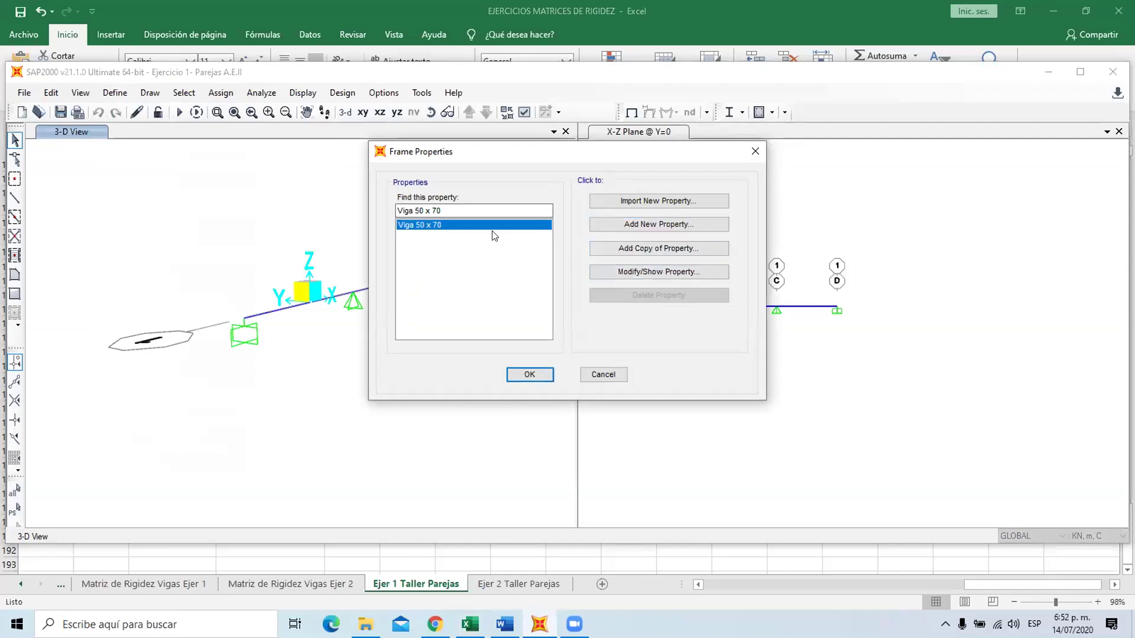
click(646, 271)
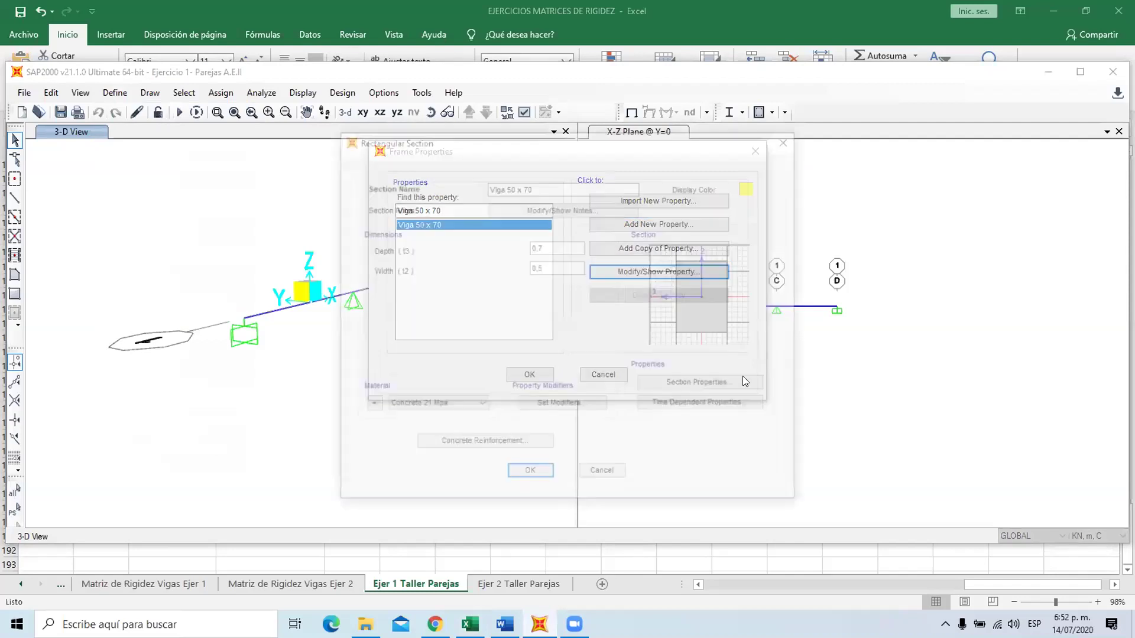
click(710, 387)
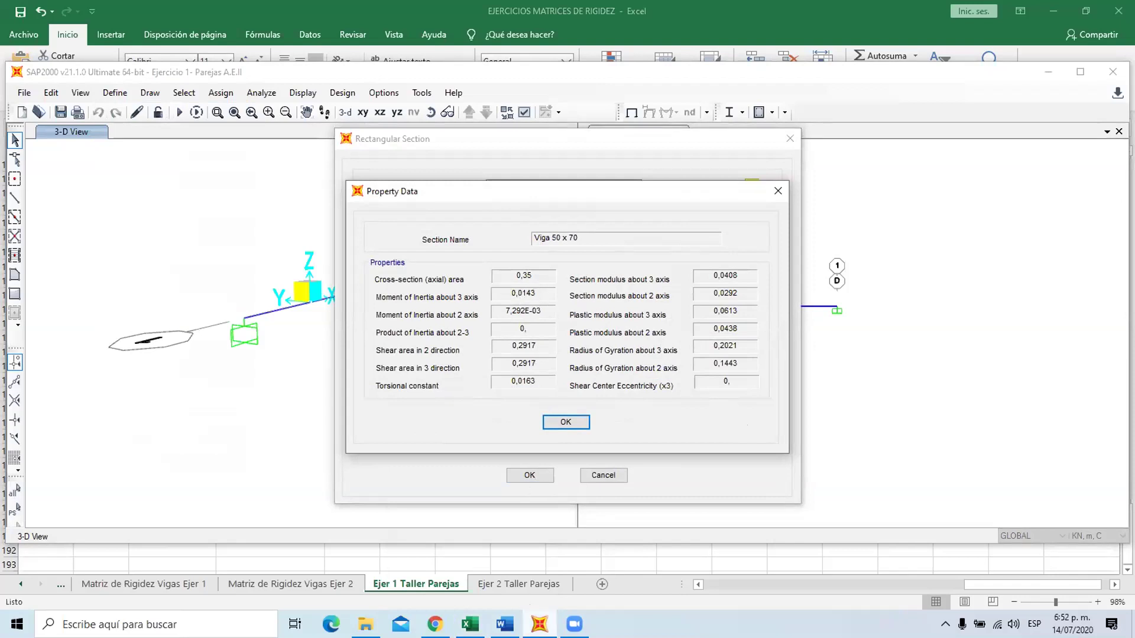
Switch back to Excel and replace the inertia formula in G26 with the value 0,0143.
mouse_move(539, 624)
click(535, 587)
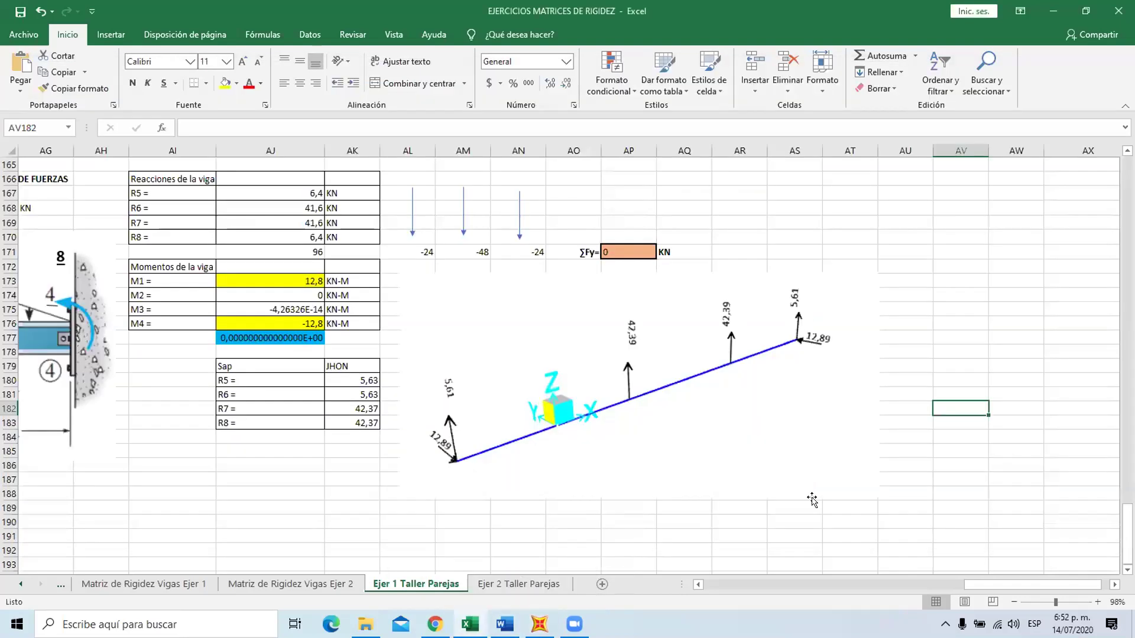
drag(966, 583, 725, 584)
scroll(484, 427, down, 4)
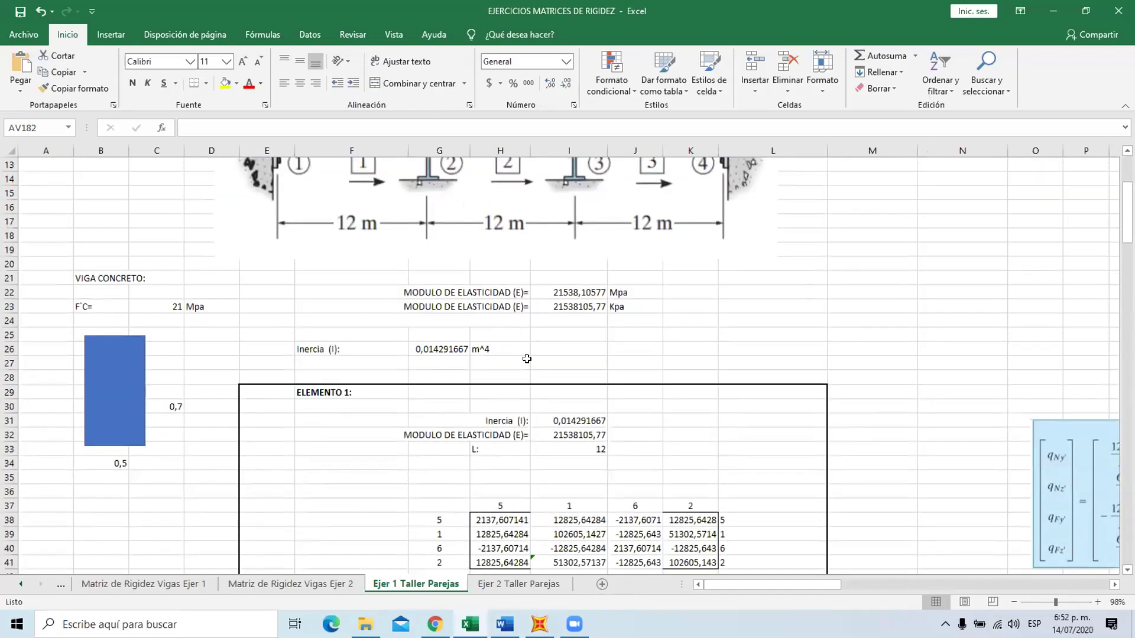
scroll(564, 356, down, 1)
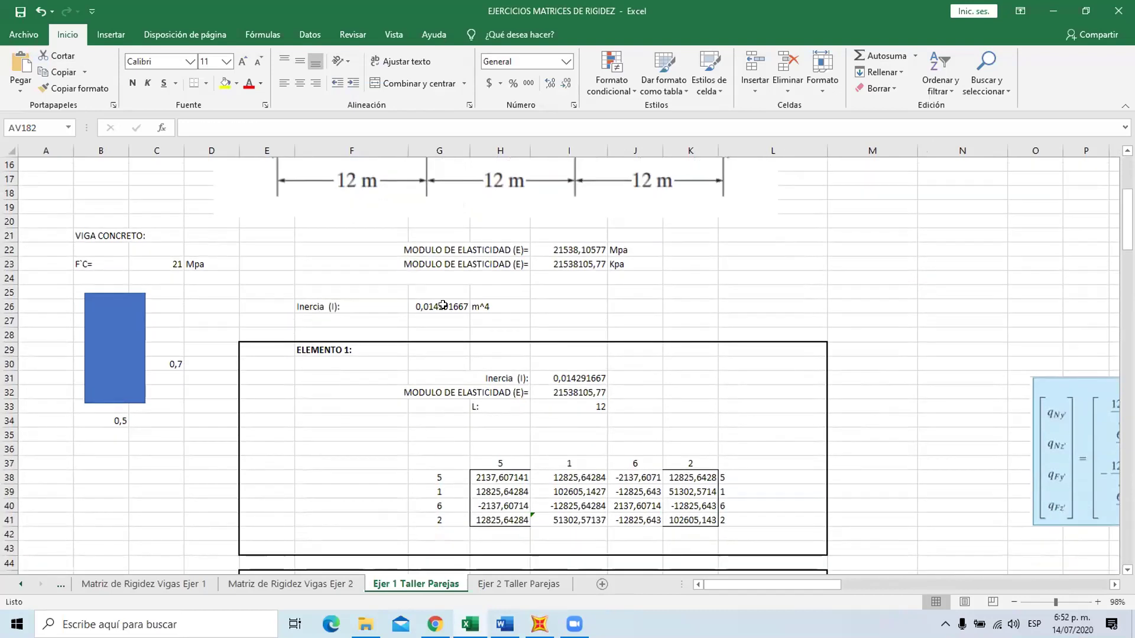
click(448, 304)
double_click(447, 304)
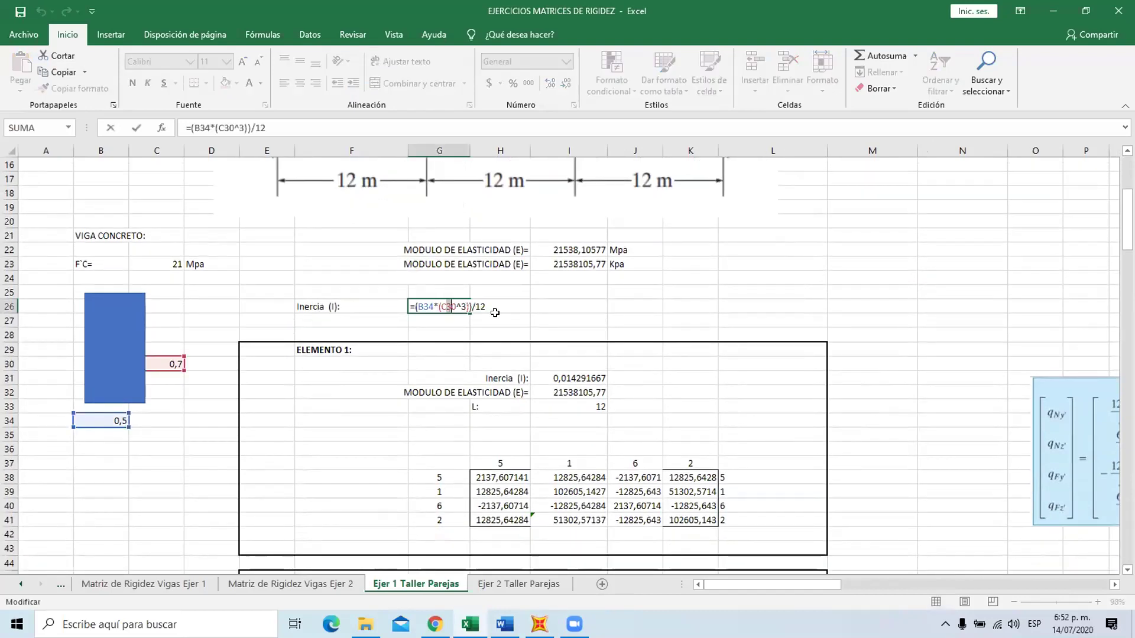
key(Escape)
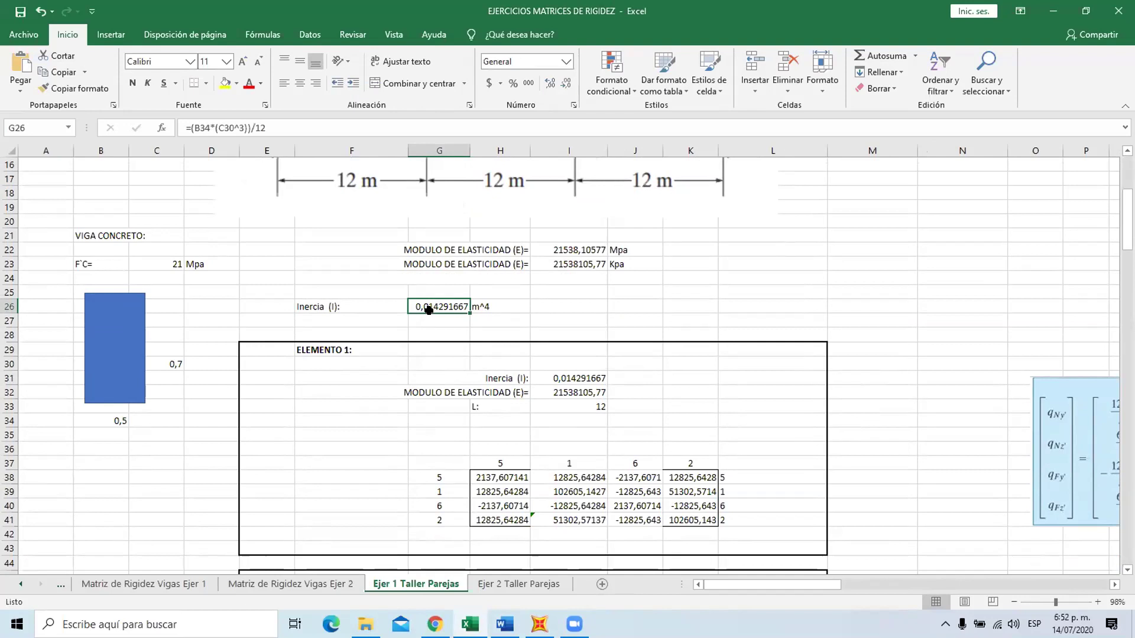
text(0,0143)
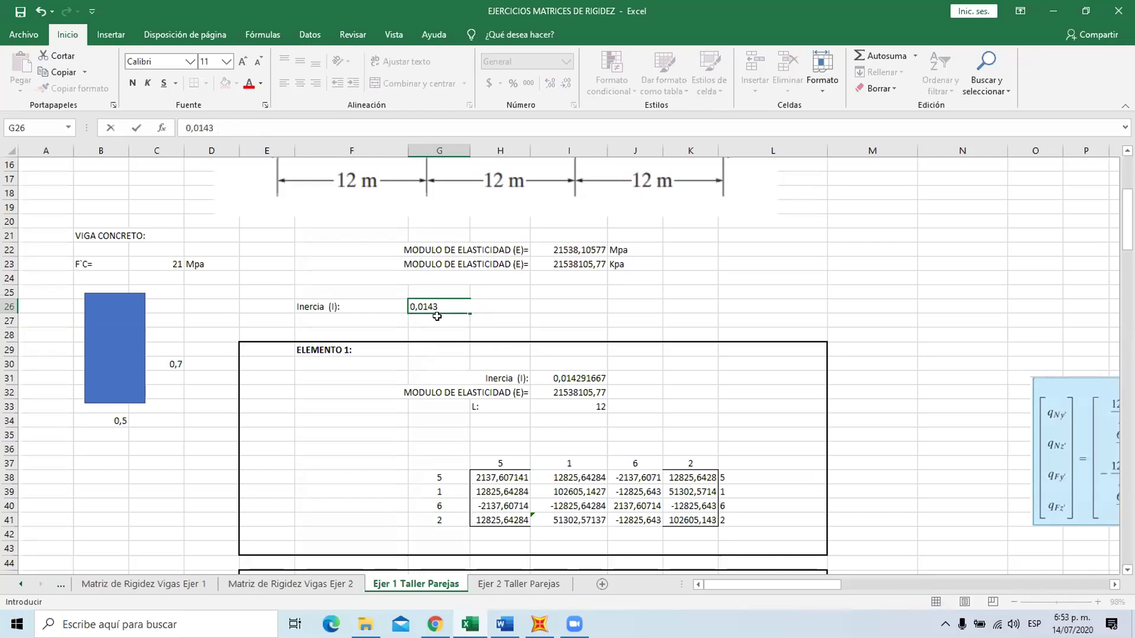
key(Return)
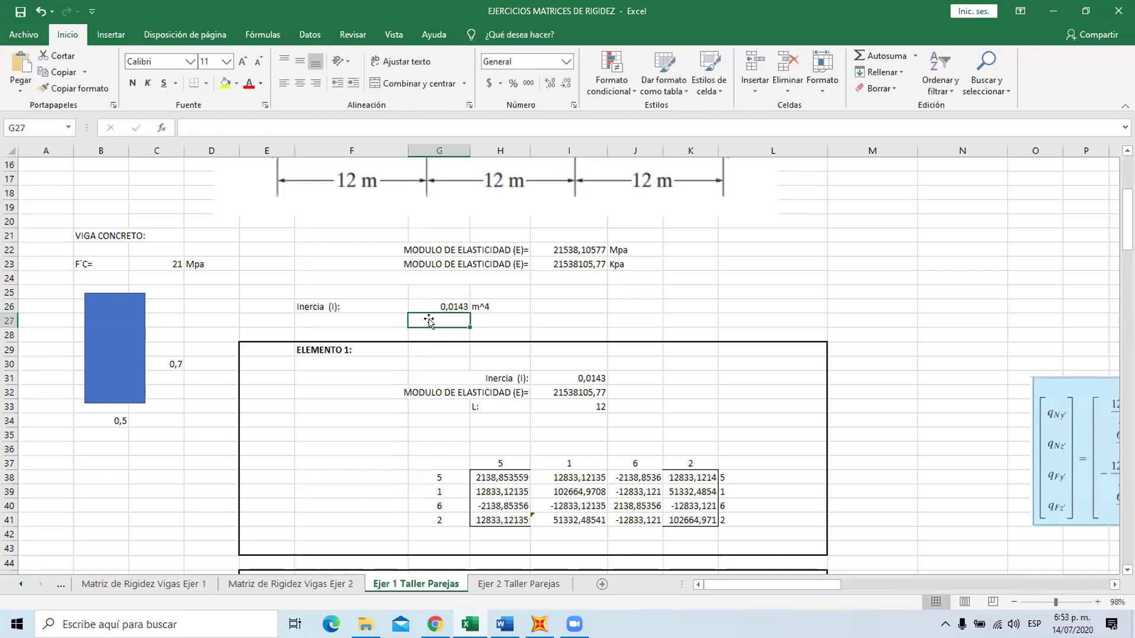
Review the element 3 matrix, the force vector and the beam's assembled stiffness matrix in rows 91 to 99.
scroll(528, 455, down, 17)
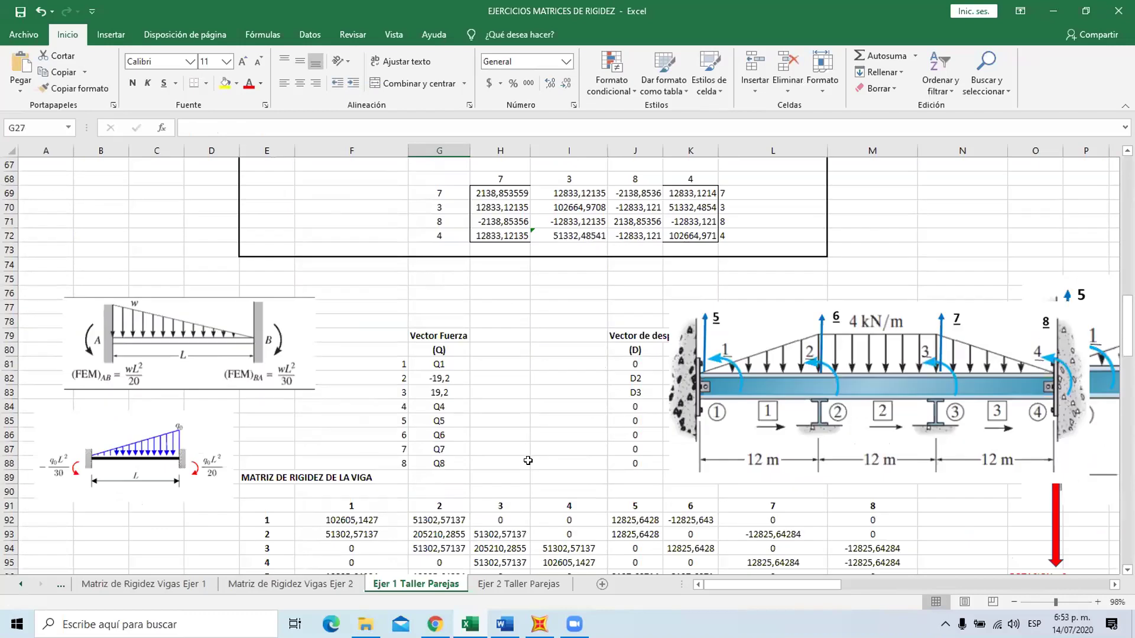
scroll(526, 457, down, 2)
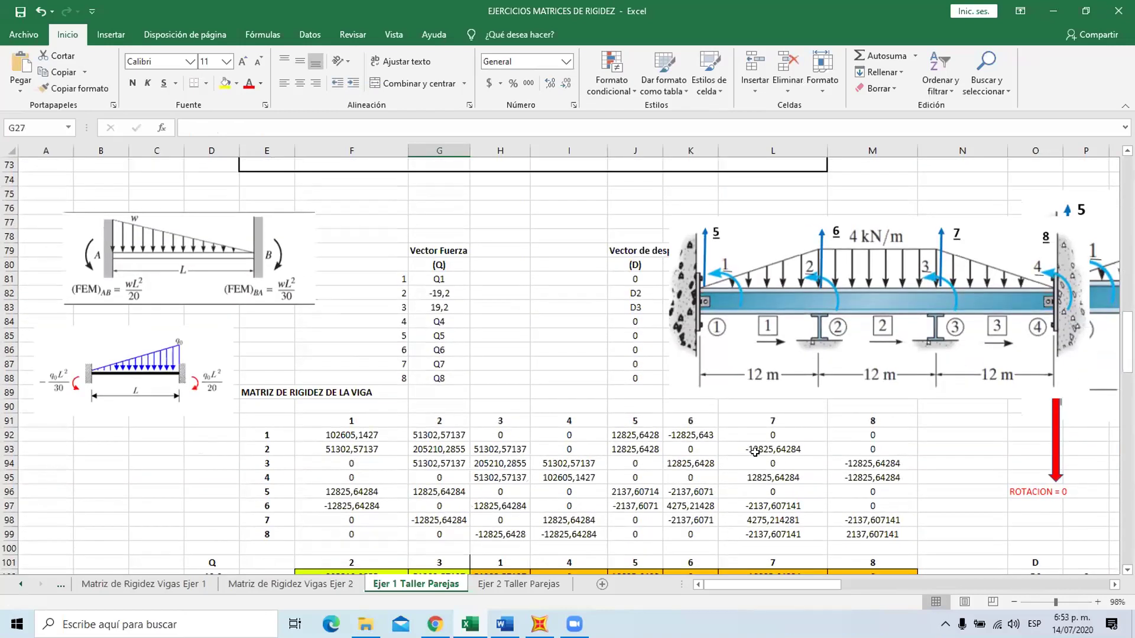
drag(266, 534, 635, 492)
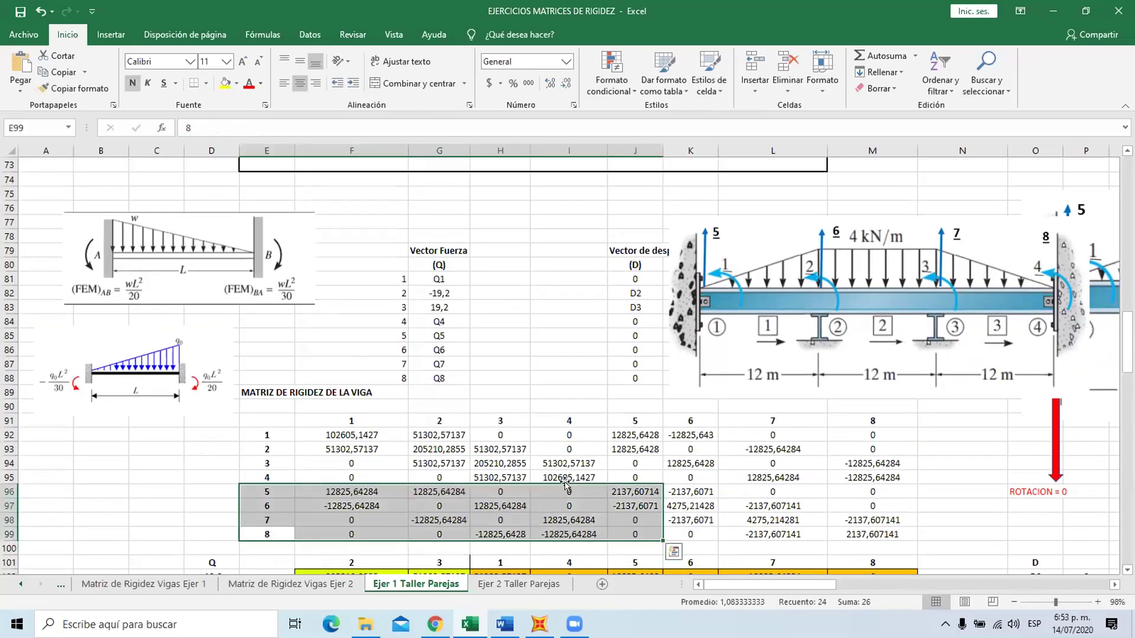
click(345, 338)
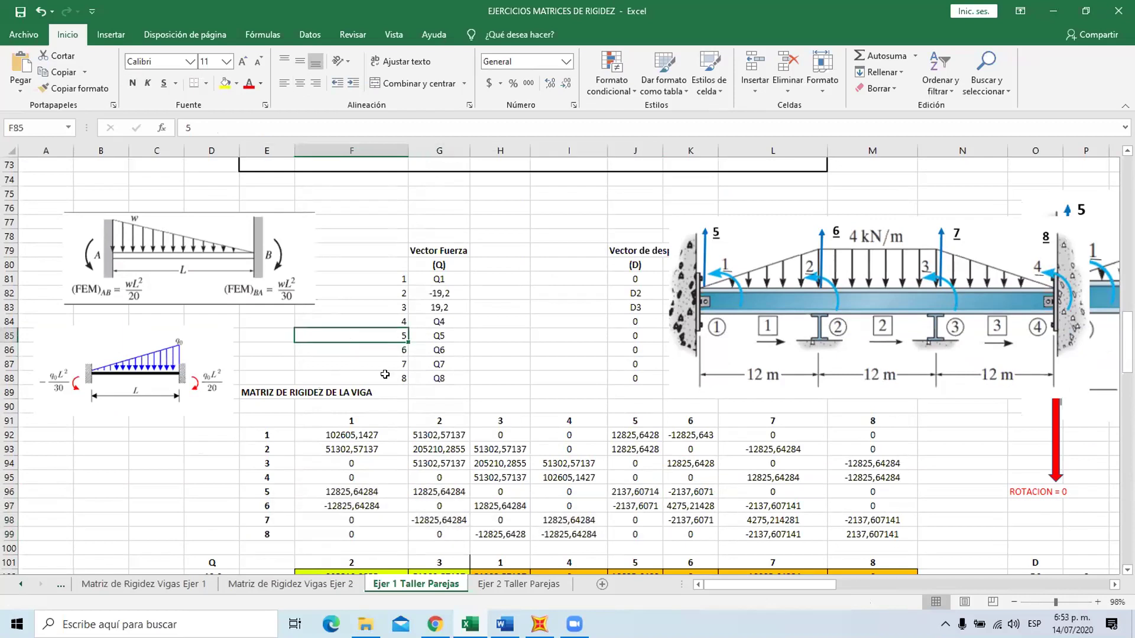
Consolidate the three element matrices by Sum at cell AA60, using both top-row and left-column labels.
drag(782, 582, 930, 584)
scroll(380, 349, up, 3)
scroll(380, 349, up, 3)
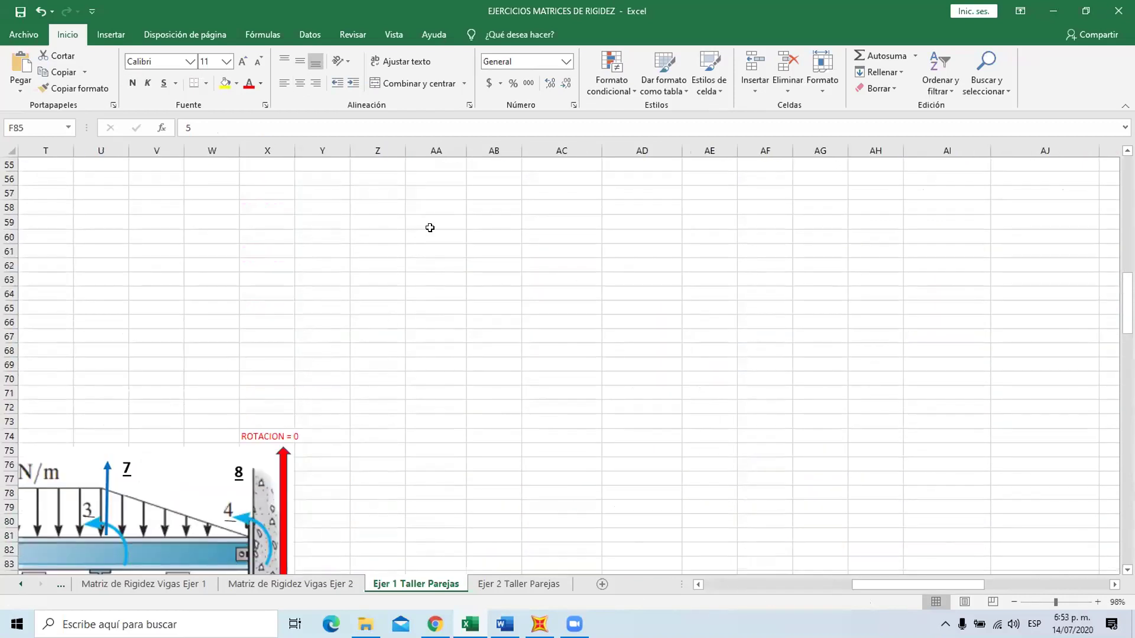
click(441, 242)
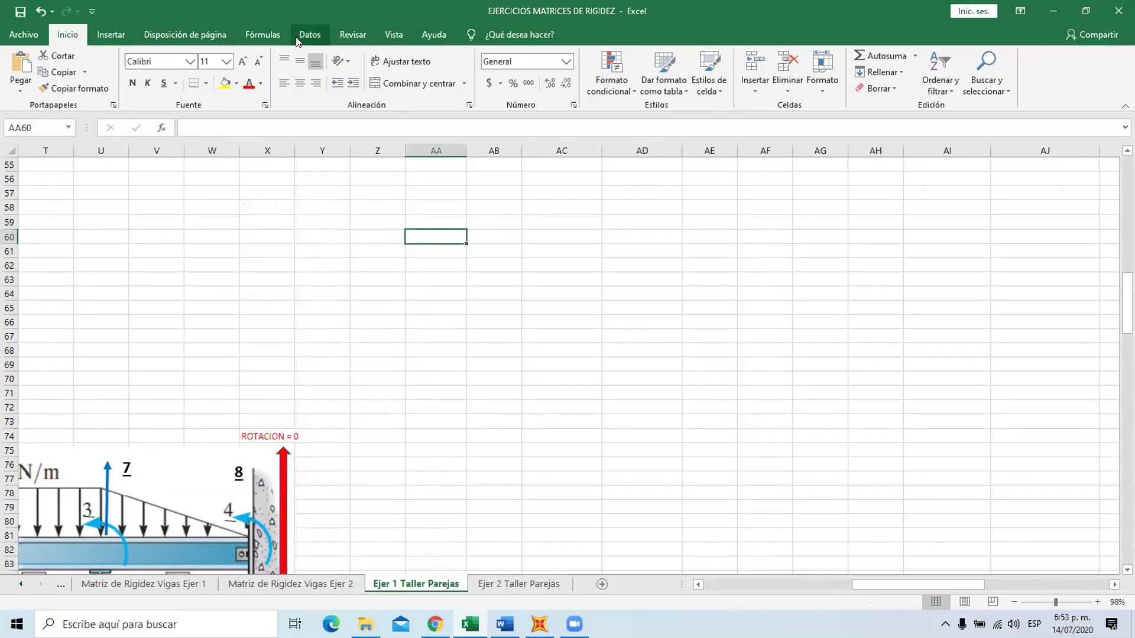
click(316, 38)
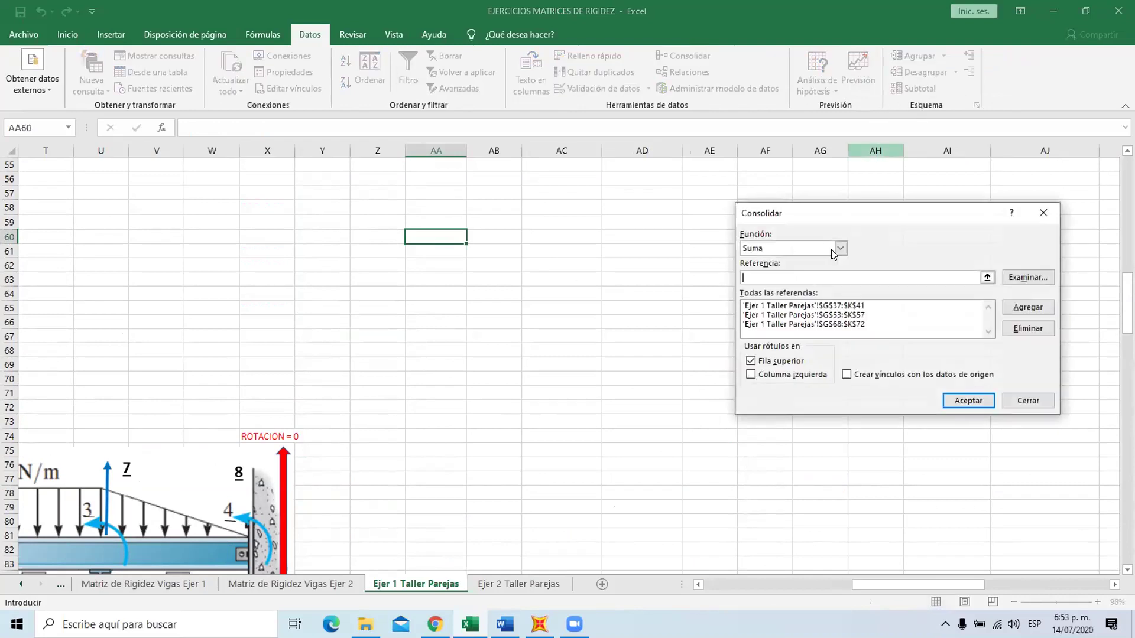
click(780, 376)
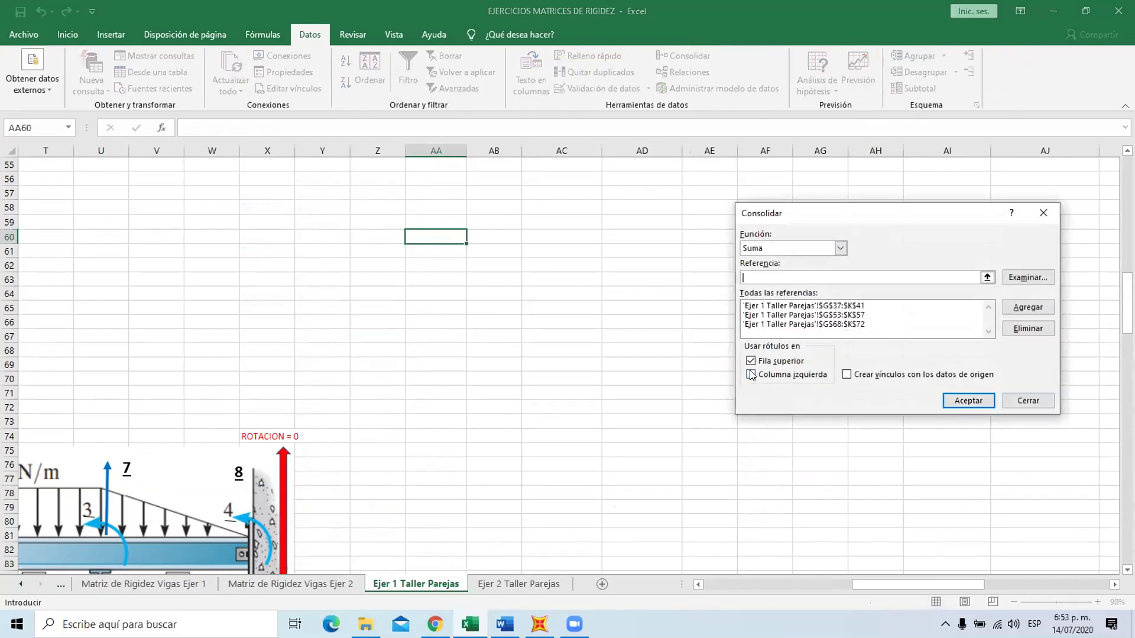
click(967, 401)
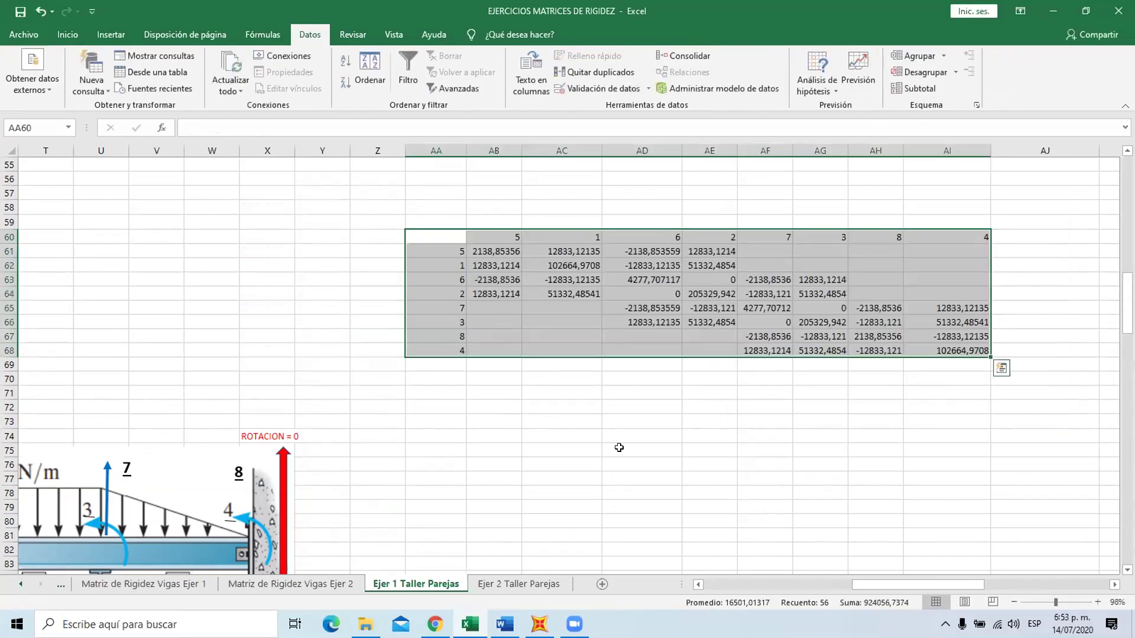
Replace all empty cells in the consolidated matrix range AB60:AI68 with 0.
click(496, 236)
key(shift+Right)
key(shift+Right)
key(shift+Right)
key(shift+Right)
key(shift+Right)
key(shift+Right)
key(shift+Right)
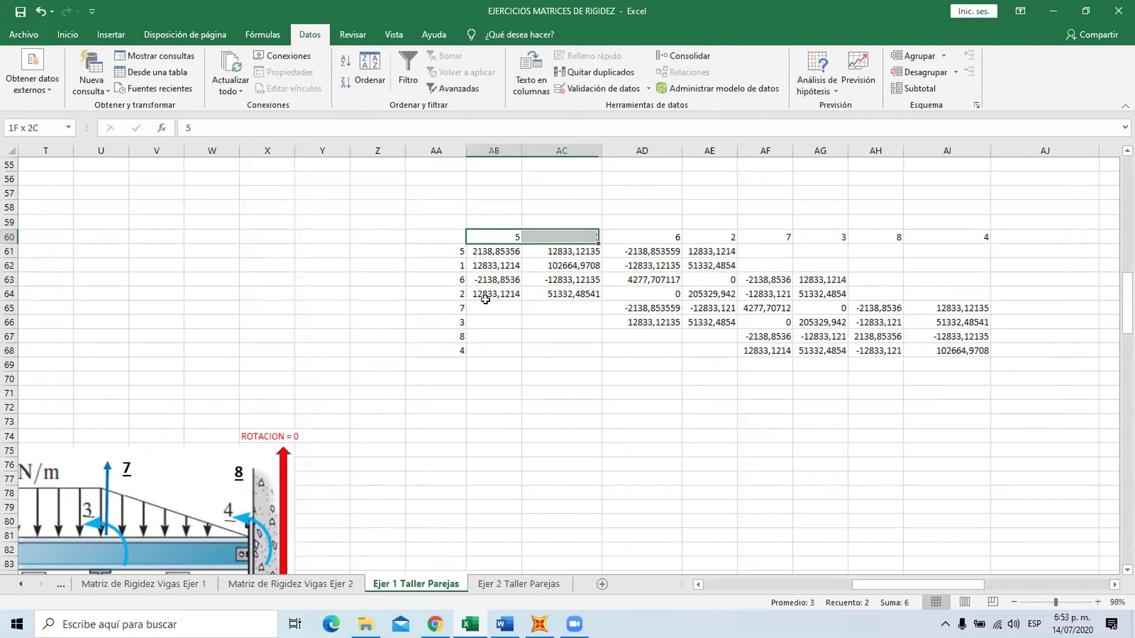
key(shift+Down)
key(shift+Down)
key(shift+Down)
key(shift+Down)
key(shift+Down)
key(shift+Down)
key(shift+Down)
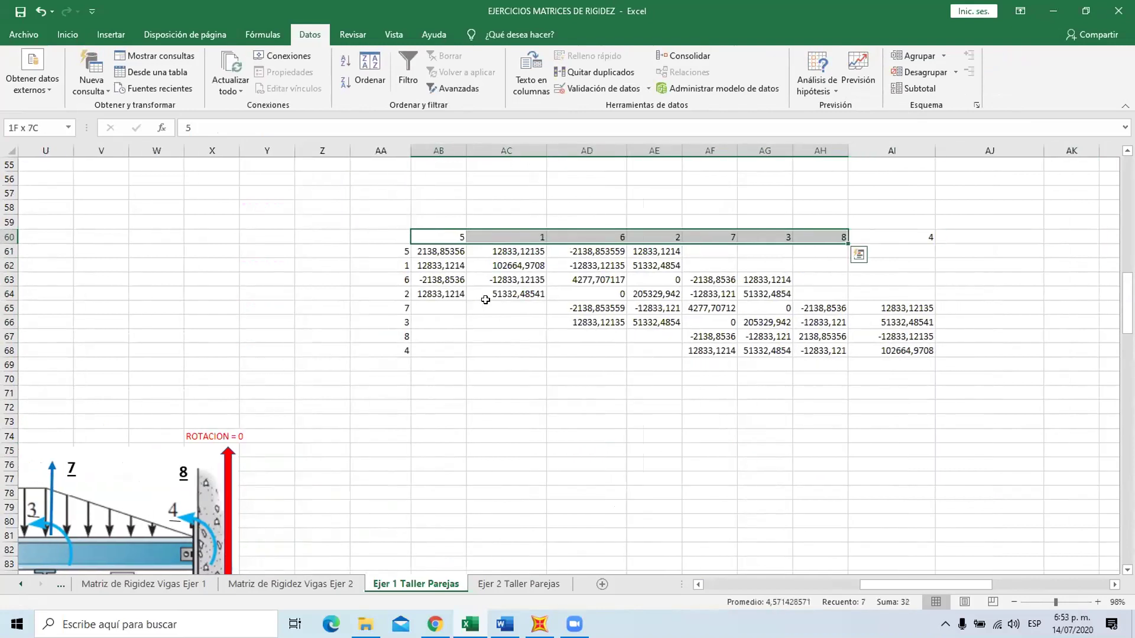
key(shift+Down)
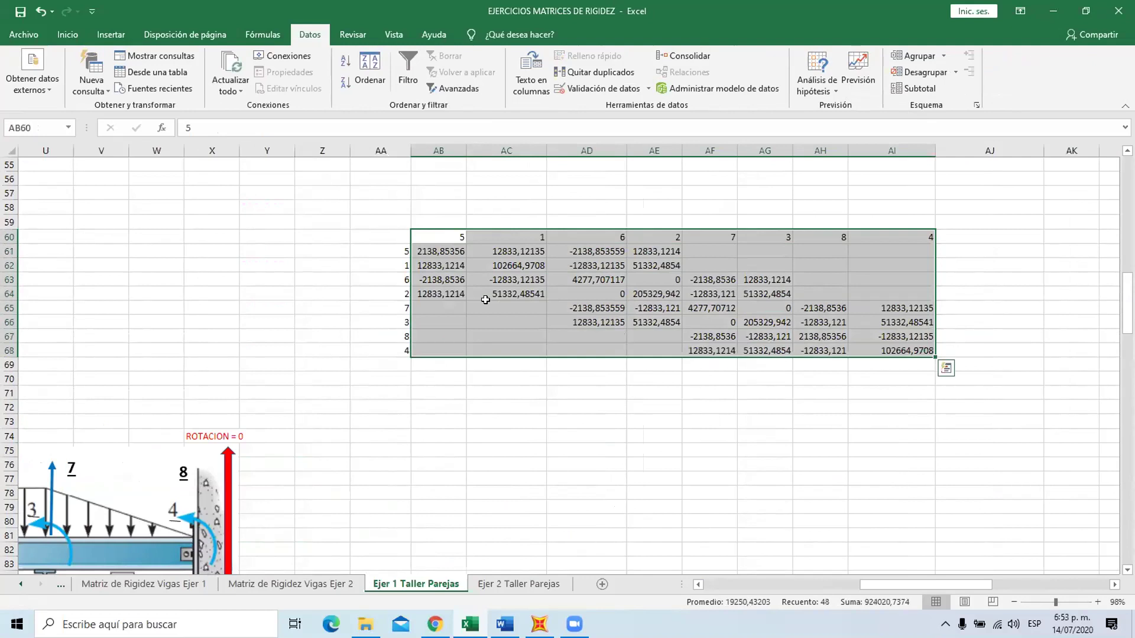
key(ctrl+b)
key(ctrl+l)
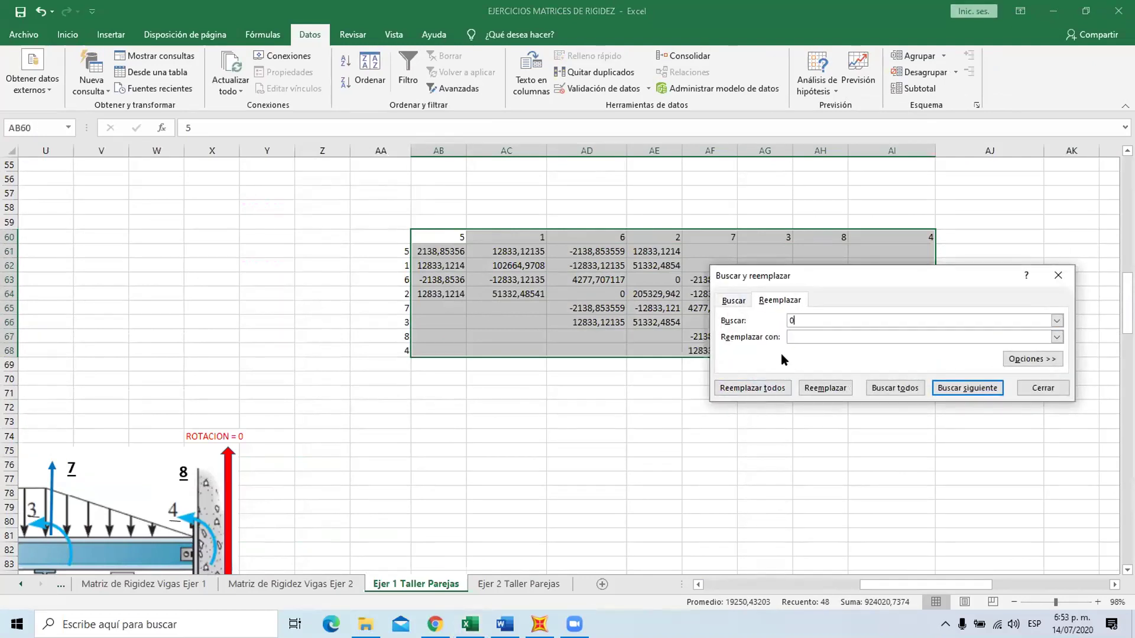
key(BackSpace)
click(795, 336)
text(0)
click(760, 387)
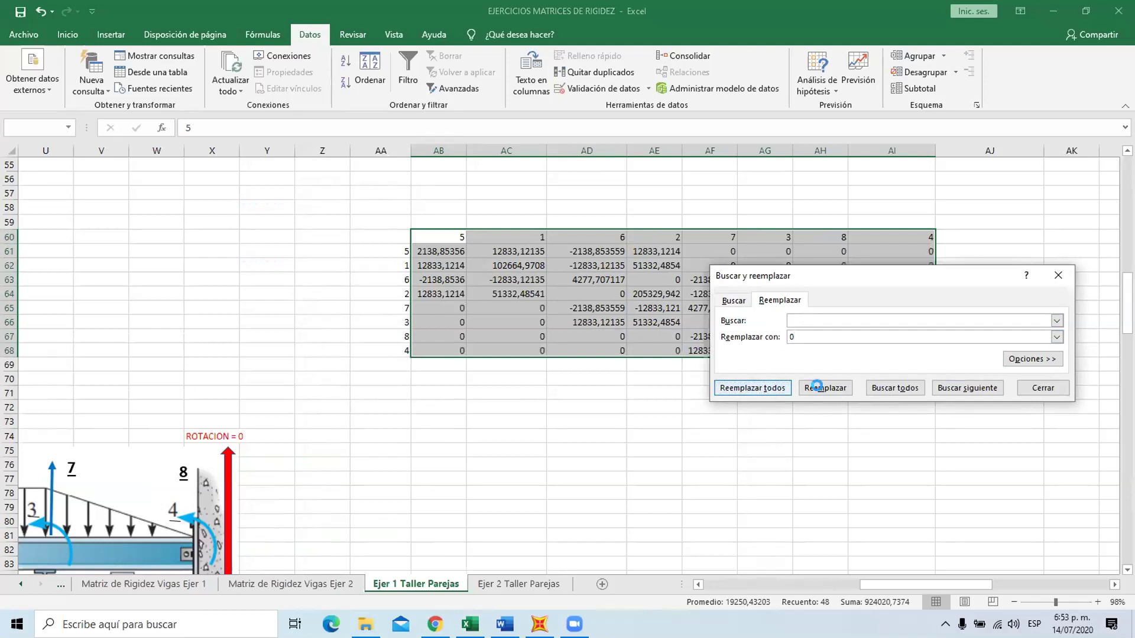
click(591, 351)
click(1032, 389)
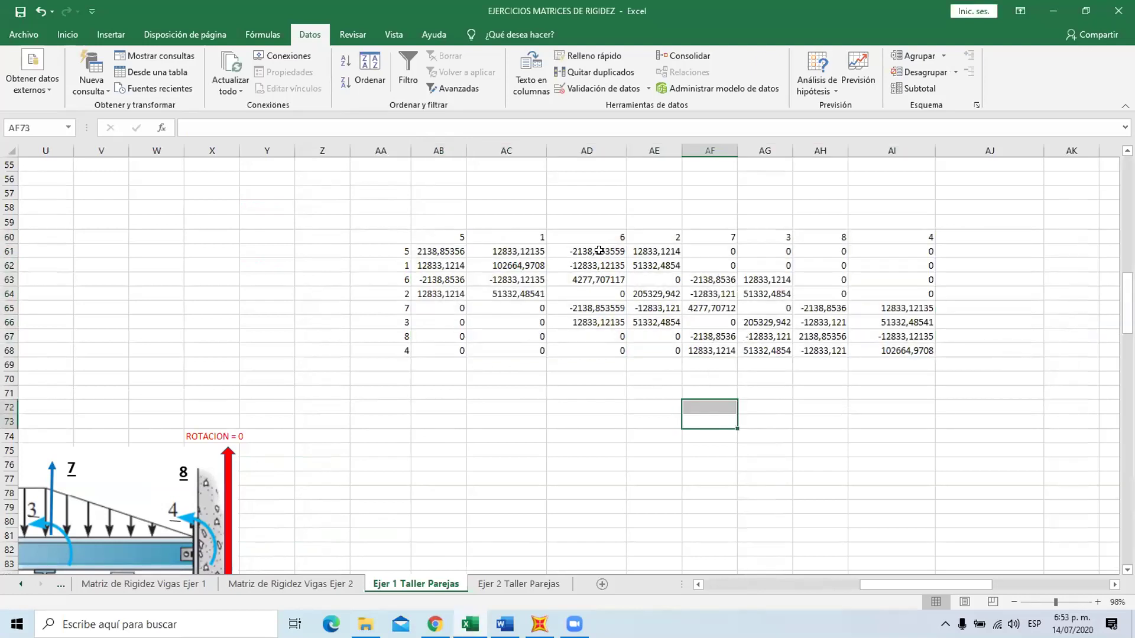
Sort the columns of AB60:AI68 from left to right by the values in row 60, smallest to largest.
drag(463, 234, 922, 352)
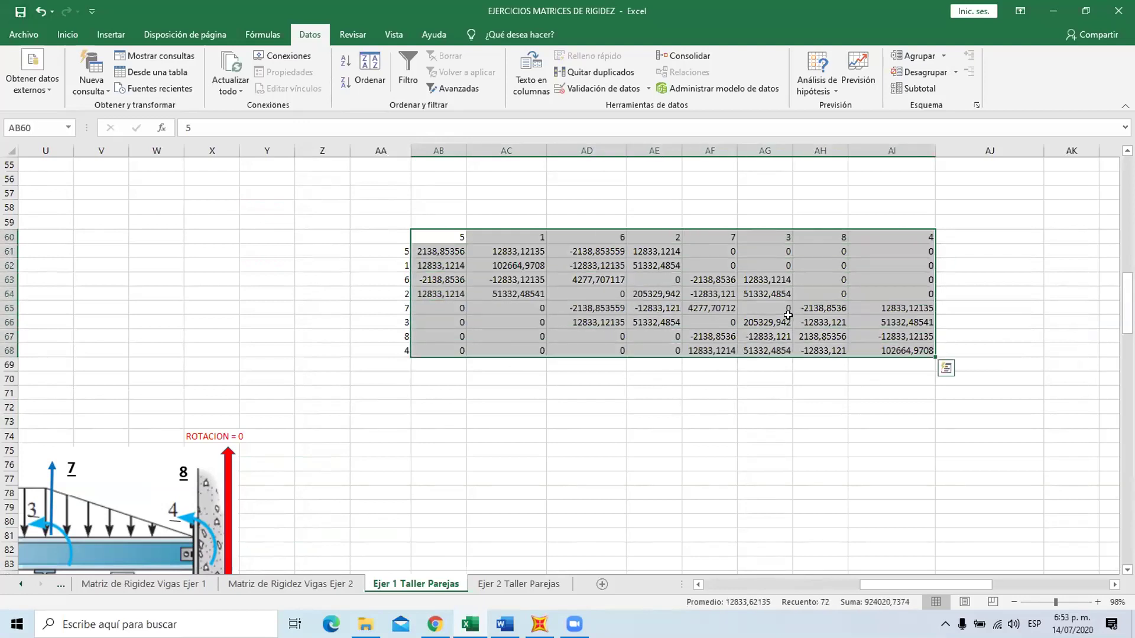
right_click(611, 233)
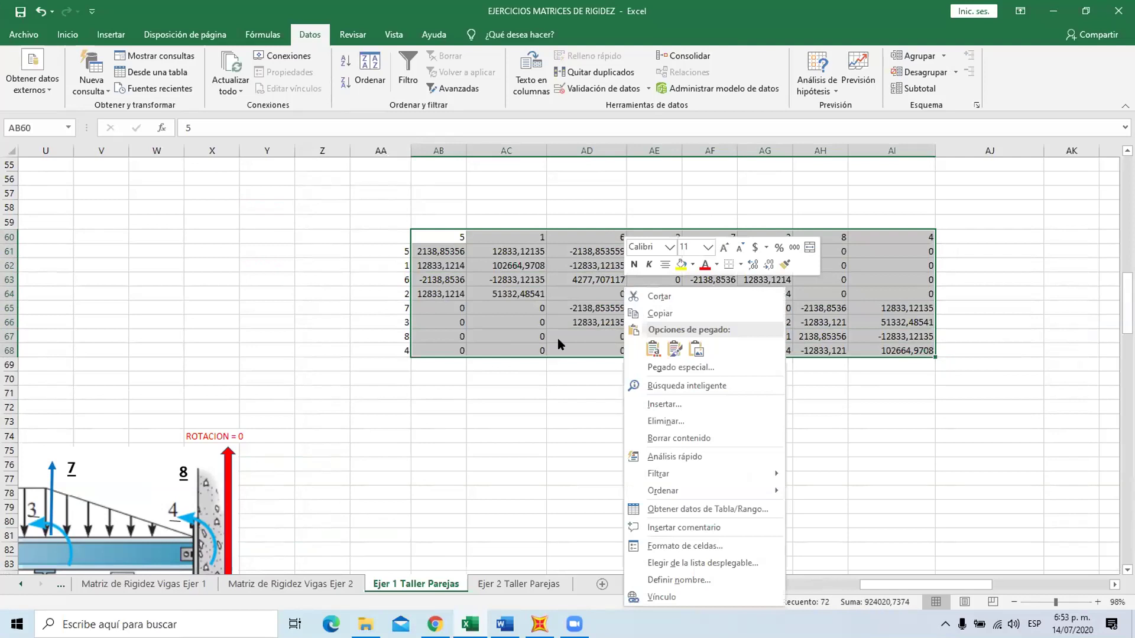
mouse_move(678, 490)
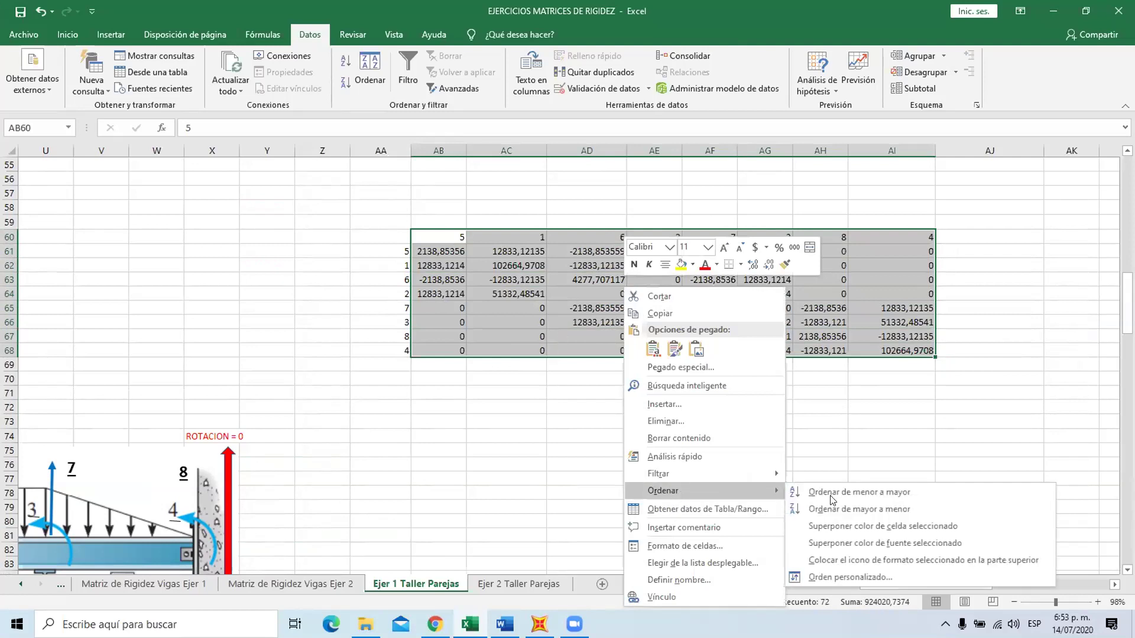
click(825, 575)
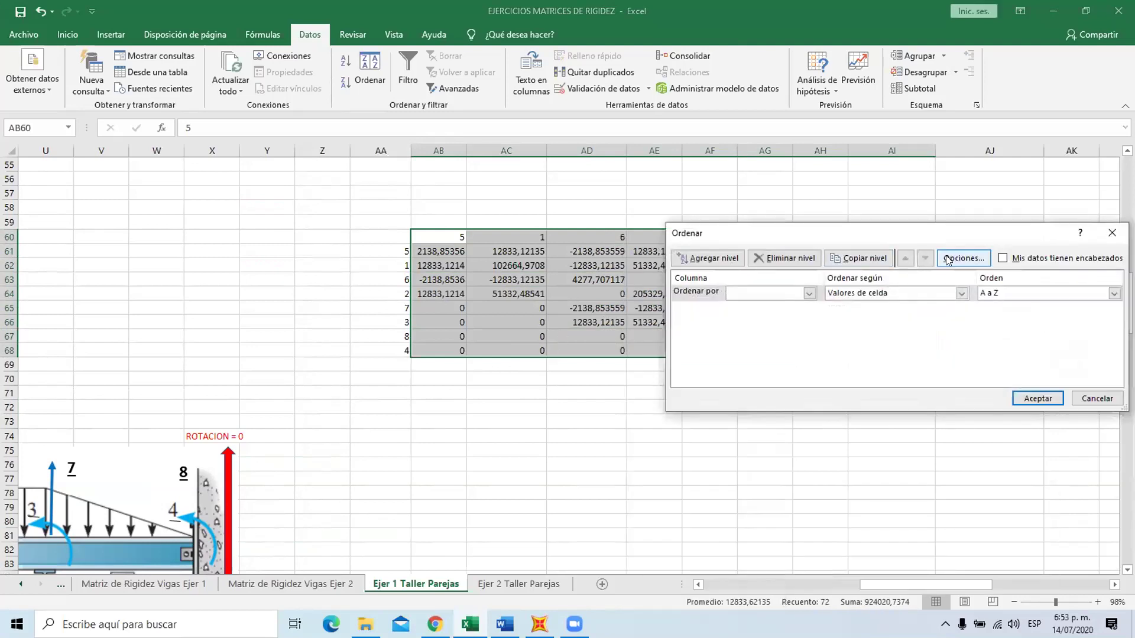
click(961, 258)
click(867, 331)
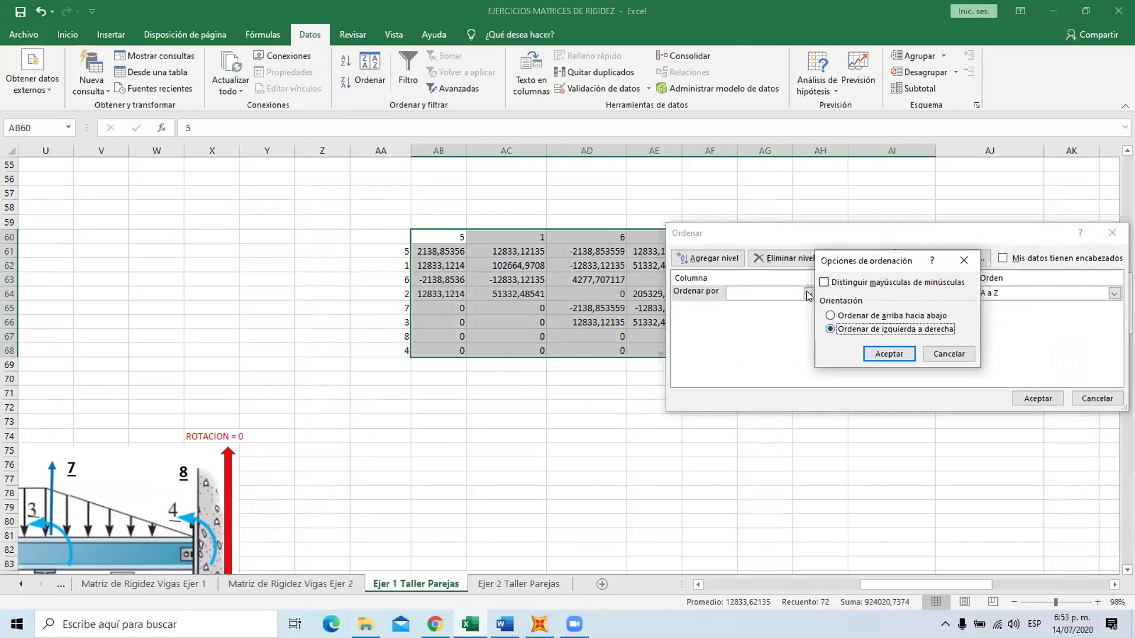
click(888, 353)
click(807, 294)
click(759, 305)
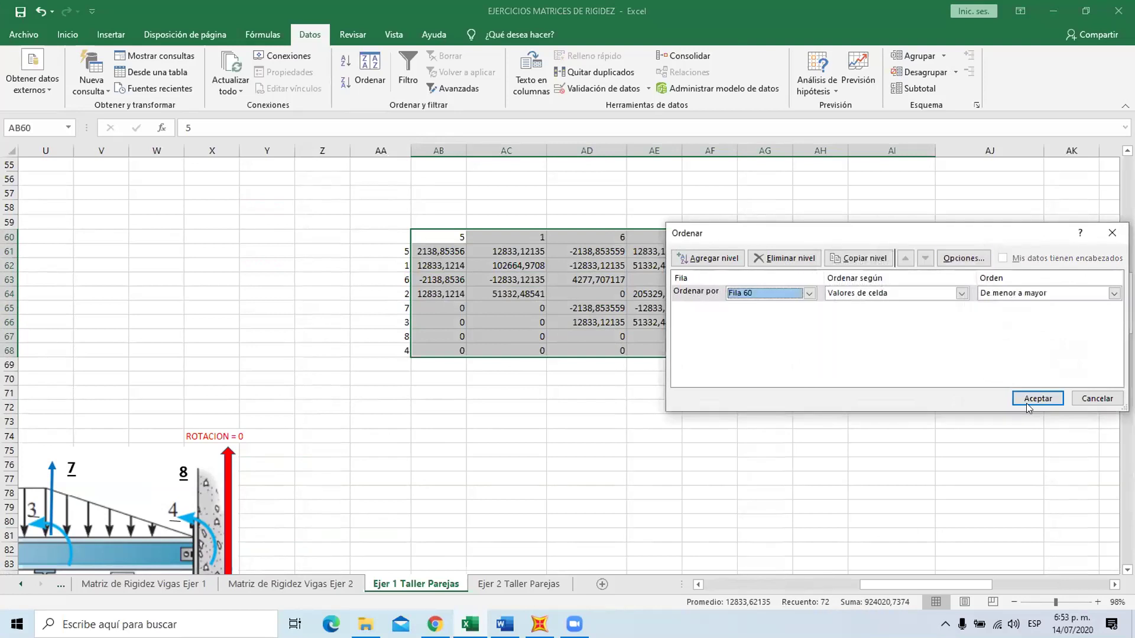
click(1031, 397)
click(816, 434)
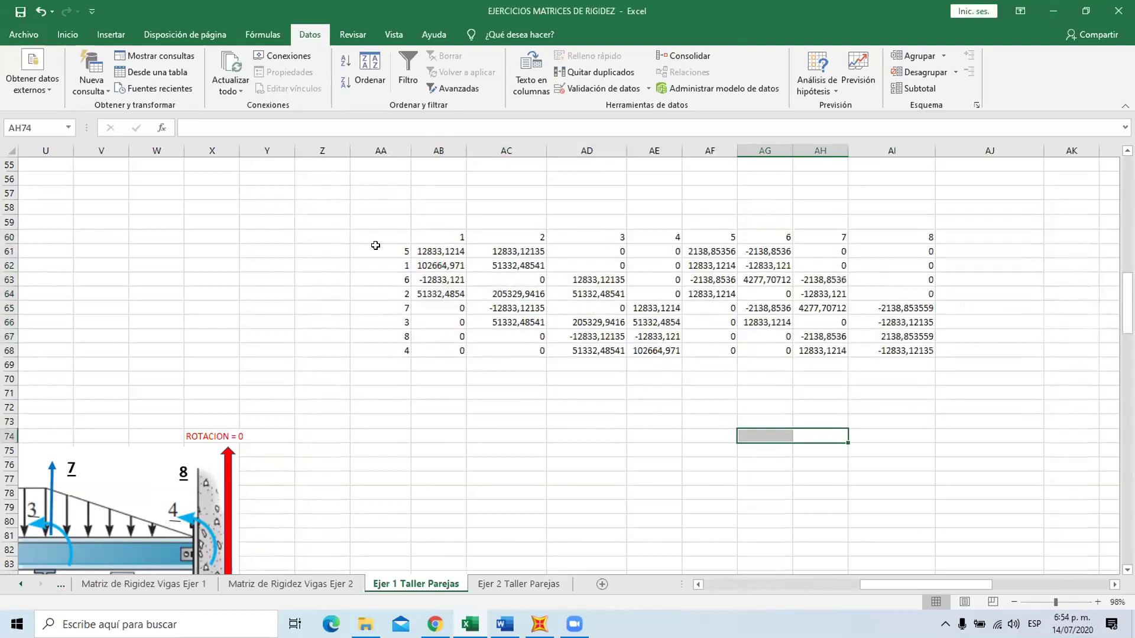
Sort the rows of AA61:AI68 from top to bottom by the values in column AA, smallest to largest.
click(383, 252)
key(shift+Right)
key(shift+Right)
key(shift+Right)
key(shift+Right)
key(shift+Right)
key(shift+Right)
key(shift+Right)
key(shift+Right)
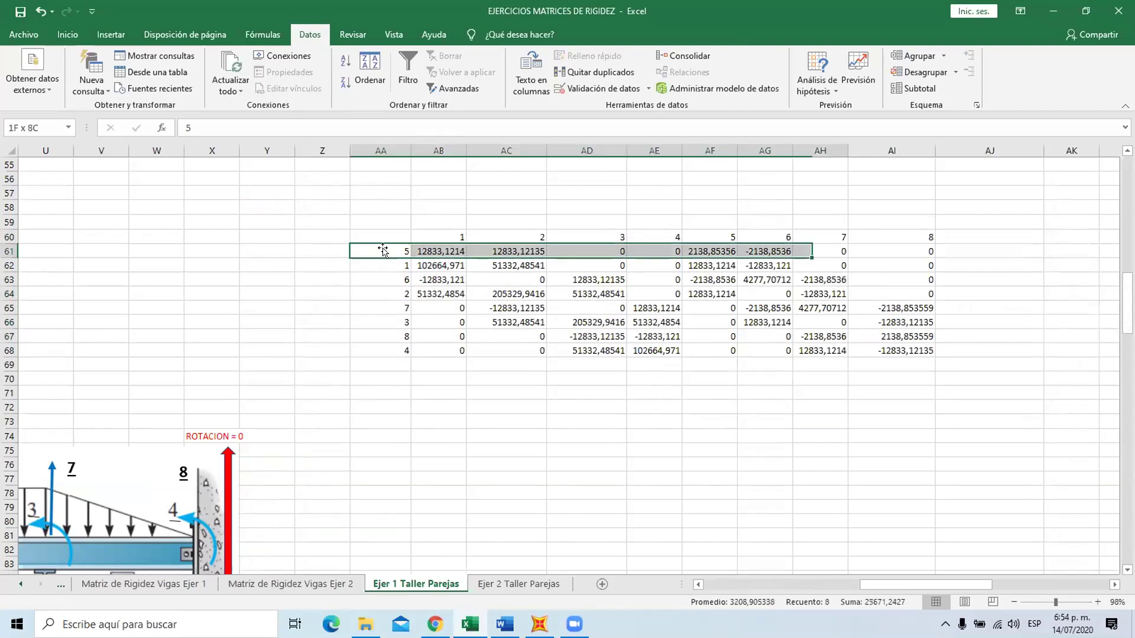
key(shift+Down)
key(shift+Down)
key(shift+Down)
key(shift+Down)
key(shift+Down)
key(shift+Down)
key(shift+Down)
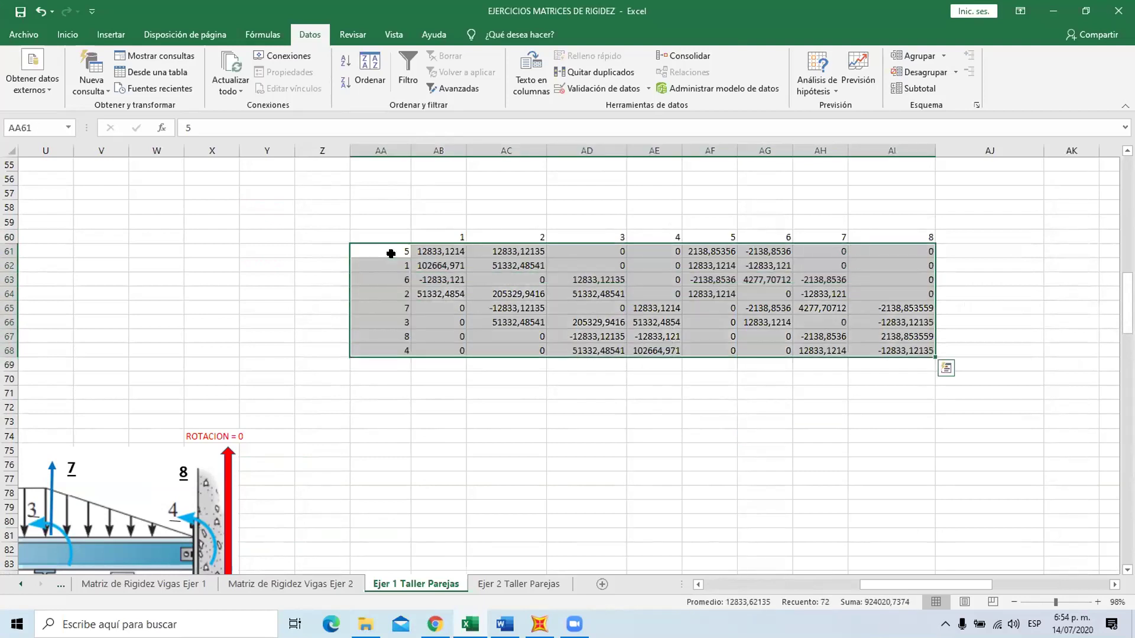
right_click(387, 248)
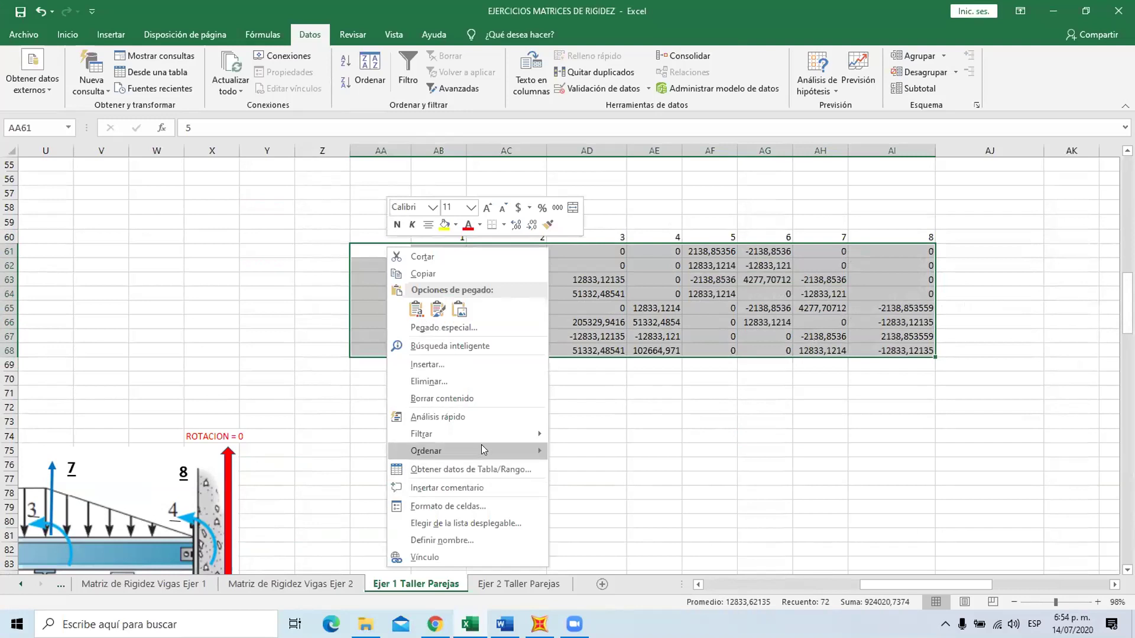
mouse_move(481, 449)
key(Return)
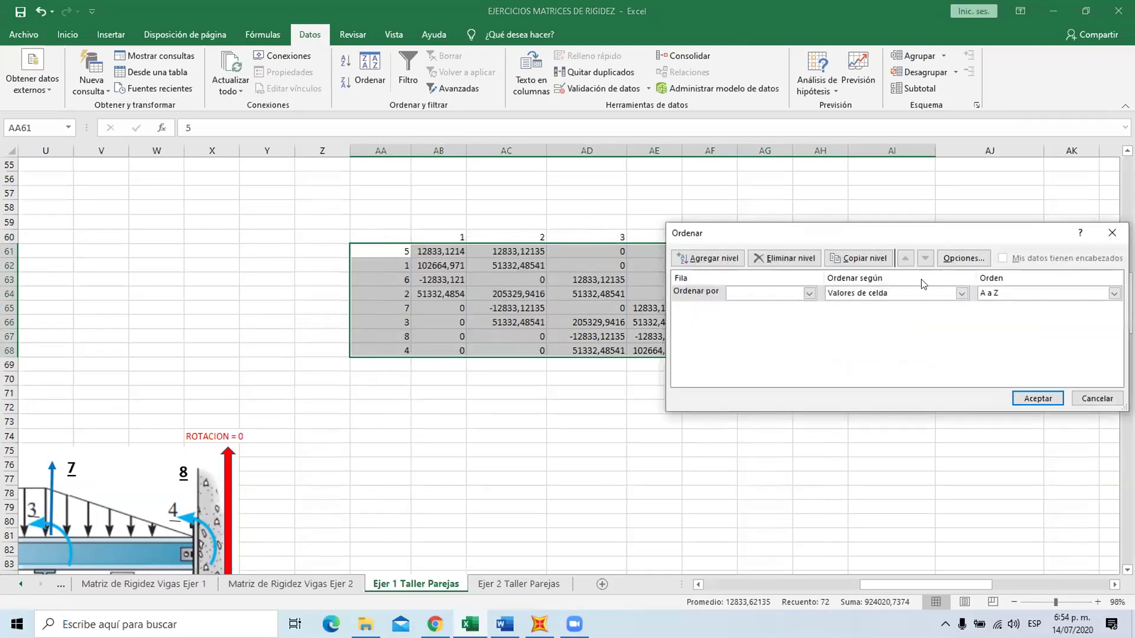
click(951, 259)
click(903, 317)
click(889, 353)
click(809, 293)
click(795, 304)
click(1037, 398)
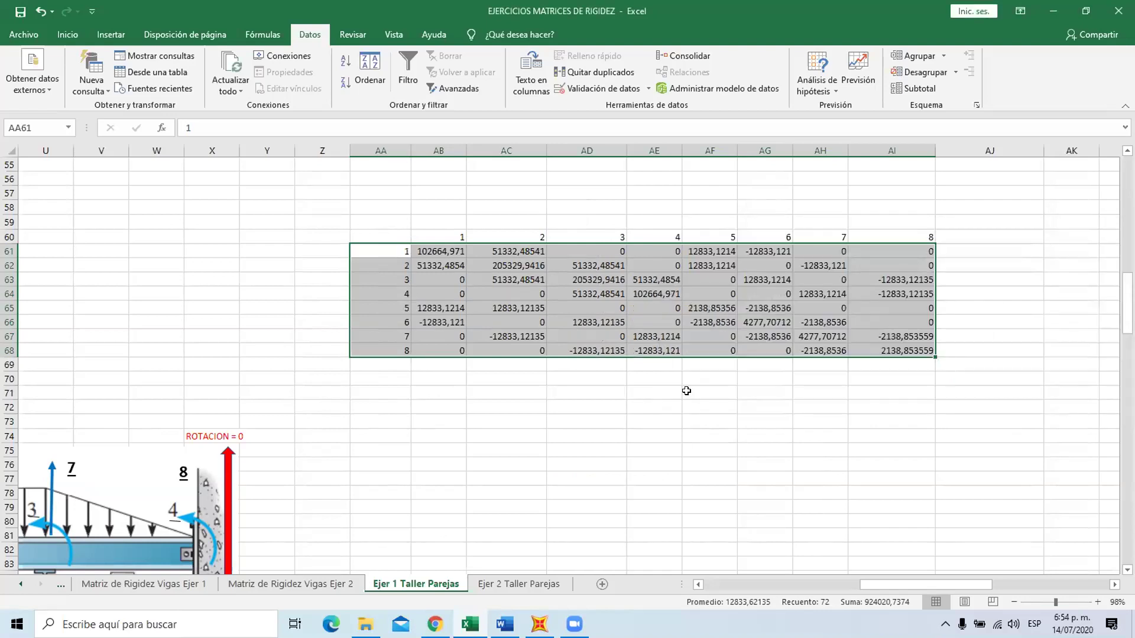
click(690, 392)
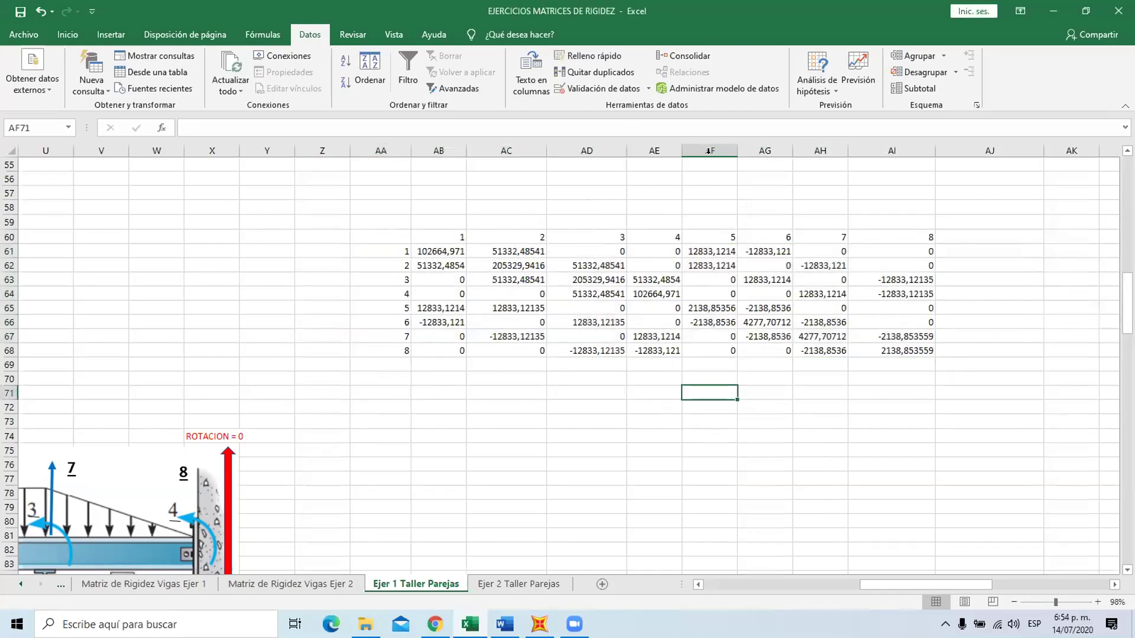
Compare the new consolidated matrix with the beam stiffness matrix and its reordered copy in rows 90 to 99.
right_click(654, 151)
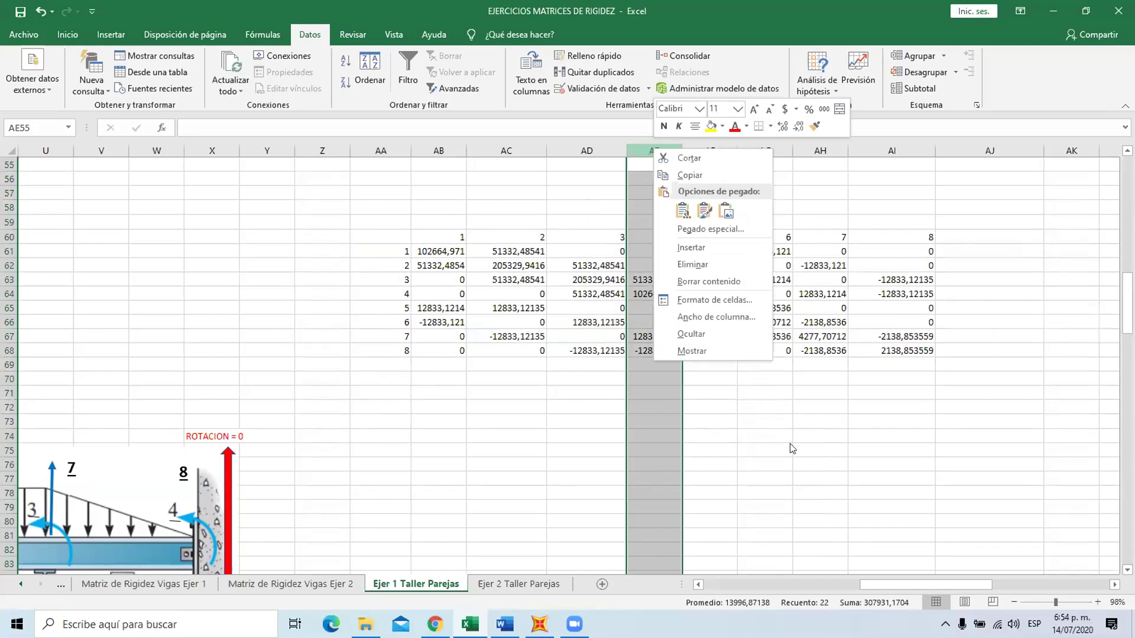
click(757, 422)
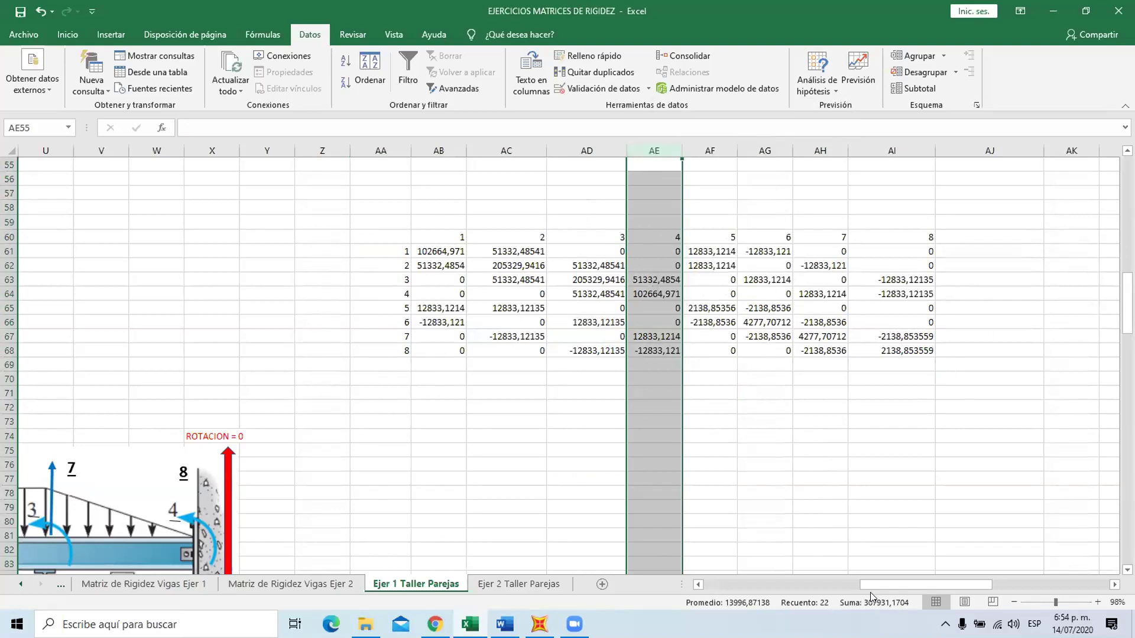
scroll(560, 461, left, 7)
scroll(560, 462, down, 9)
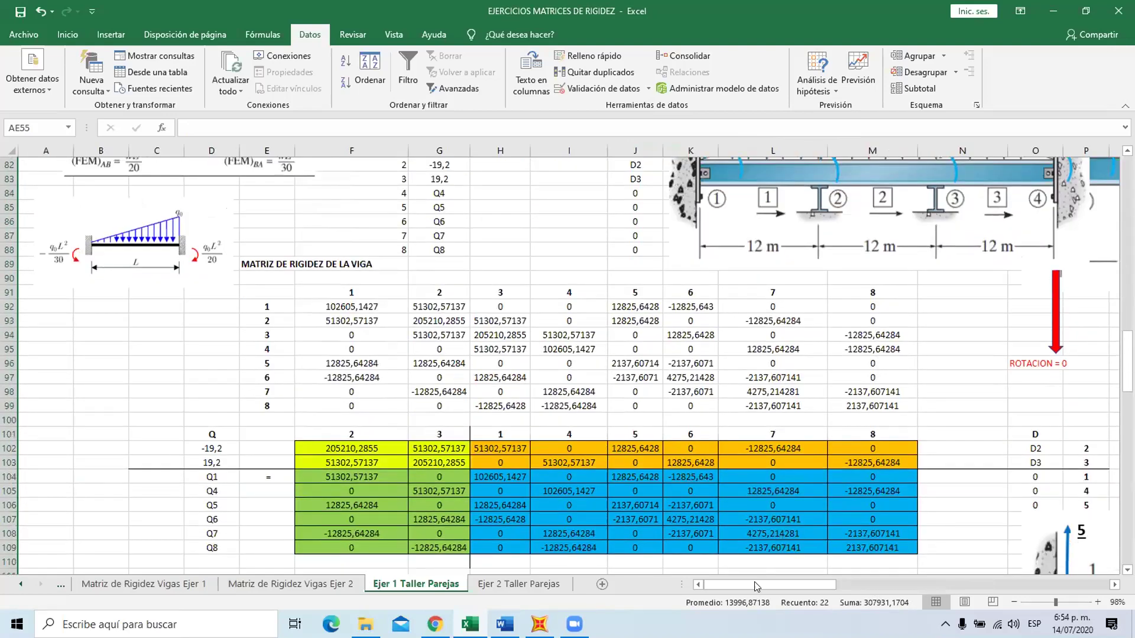
scroll(785, 584, right, 5)
scroll(784, 584, up, 2)
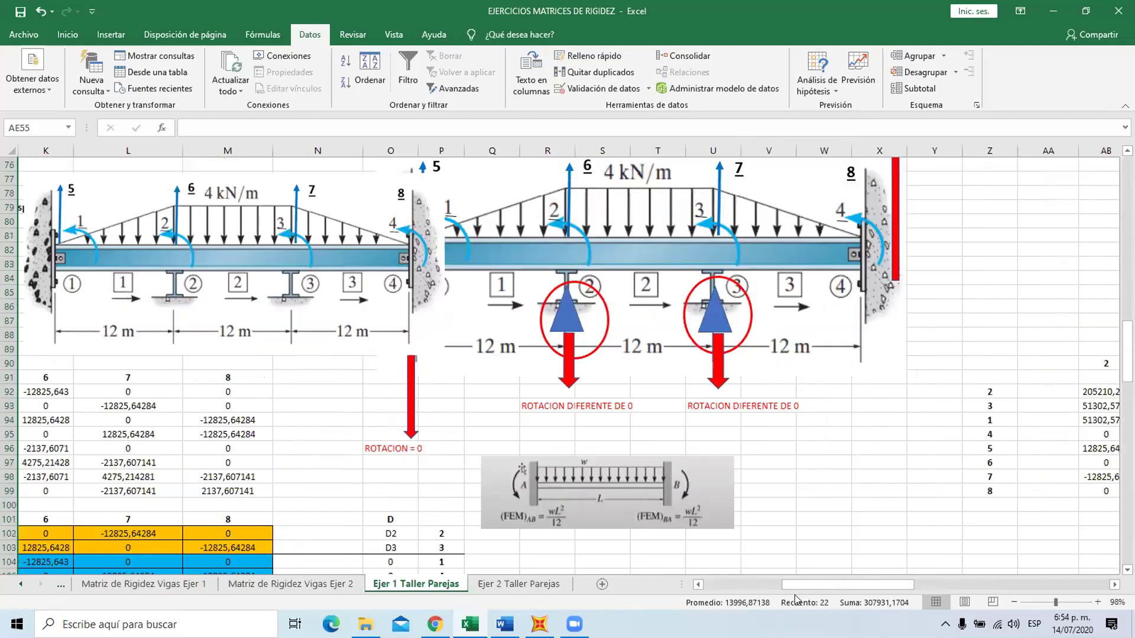
scroll(836, 585, right, 4)
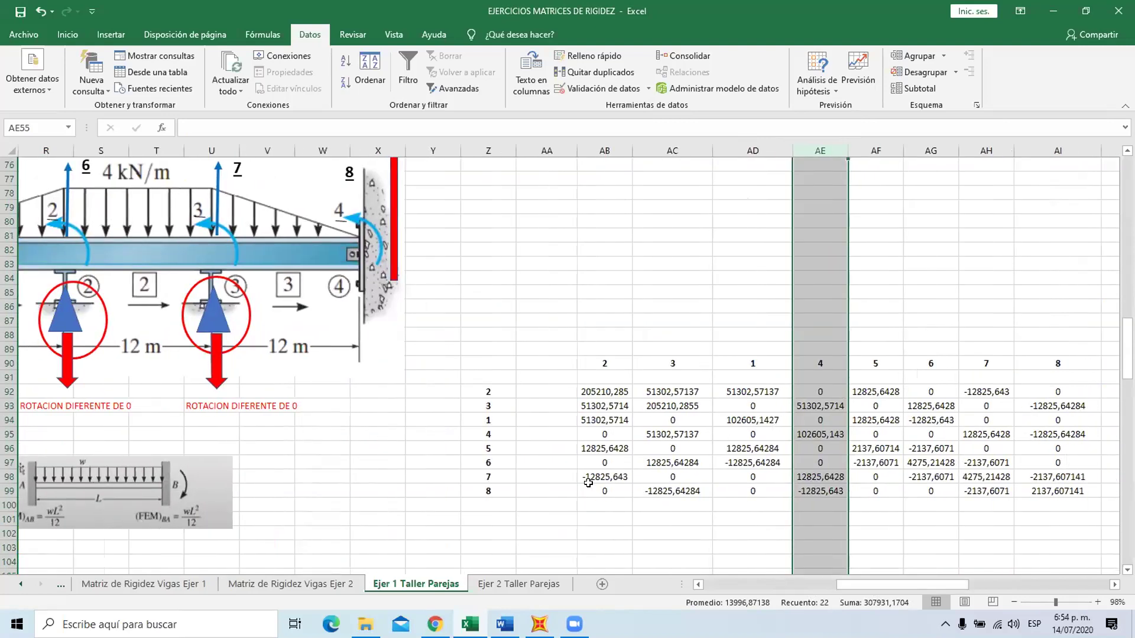
scroll(536, 477, up, 1)
scroll(503, 465, down, 2)
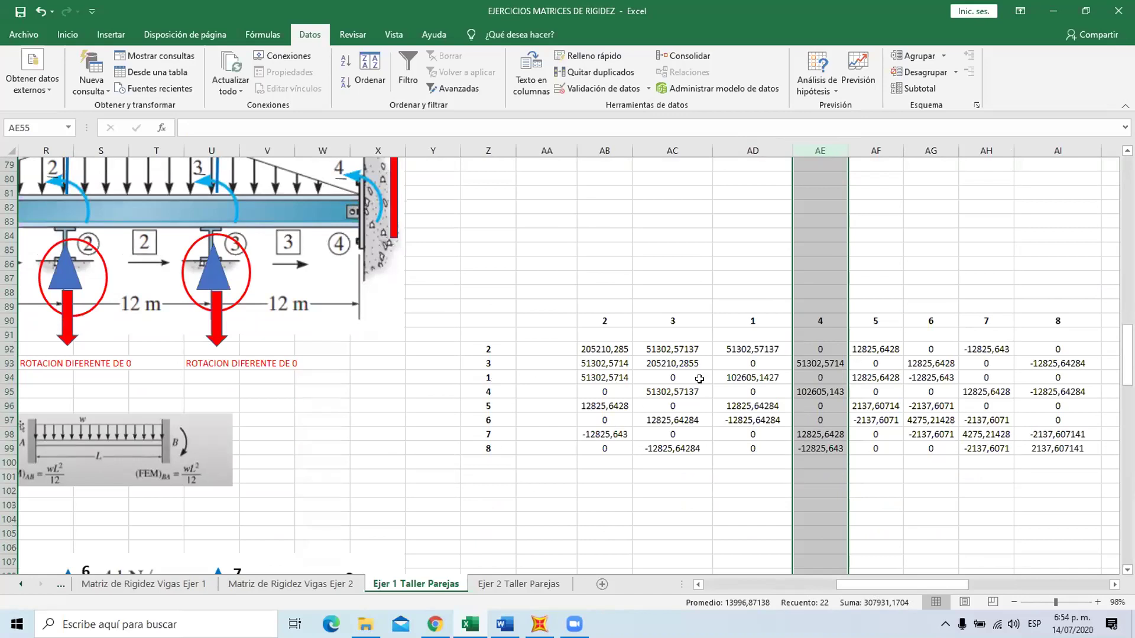
scroll(801, 515, up, 9)
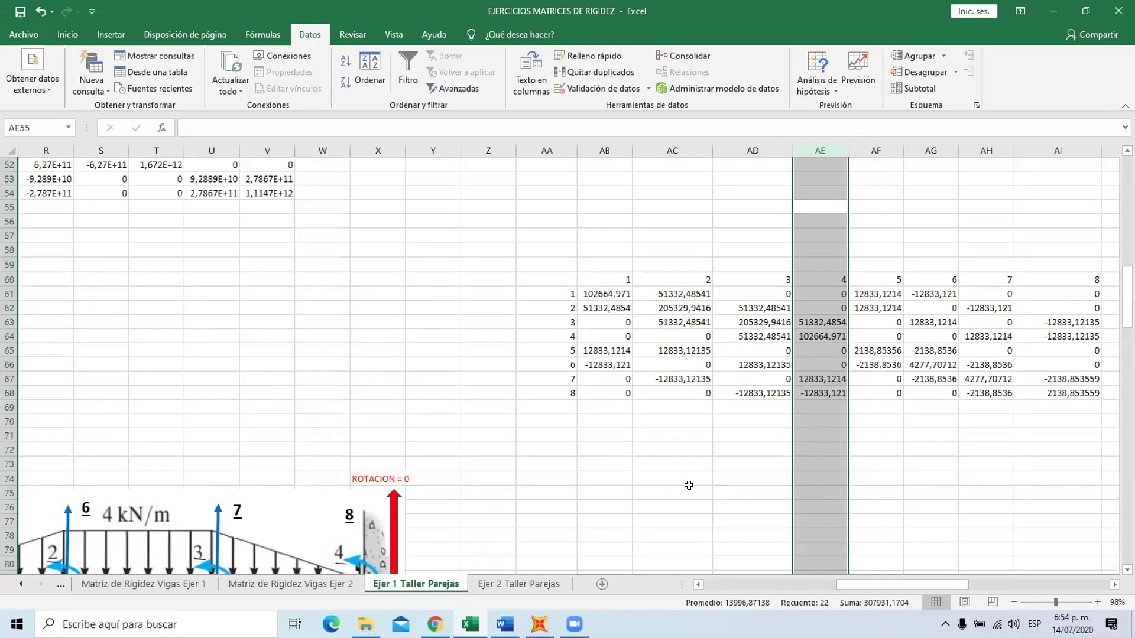
Insert a blank row at row 64, between the rows numbered 3 and 4 of the consolidated matrix.
click(685, 491)
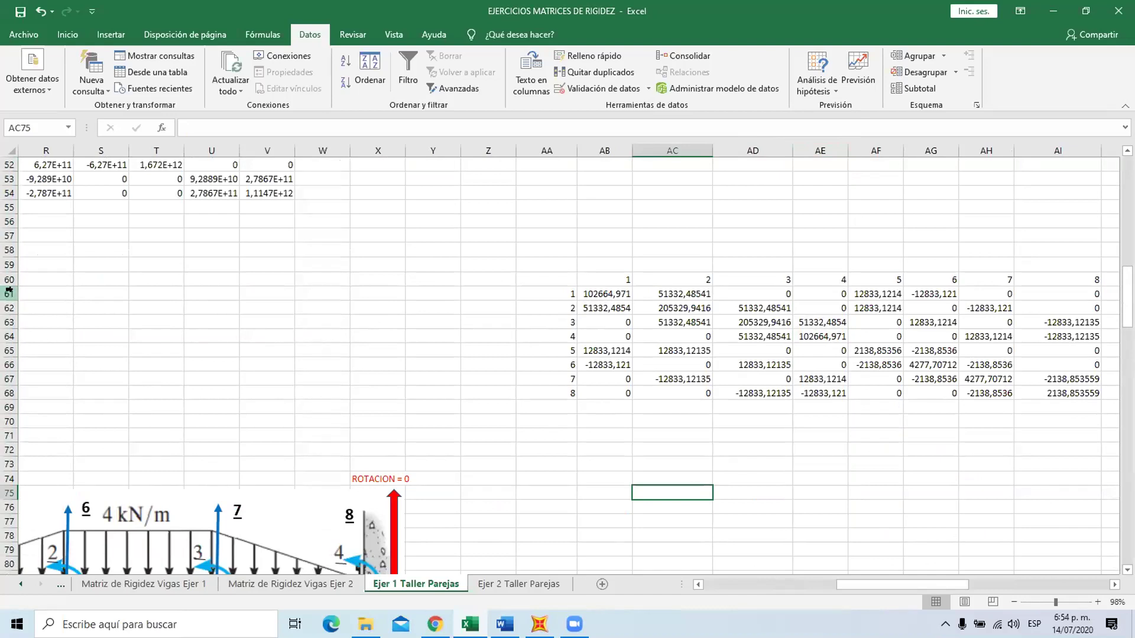
right_click(9, 323)
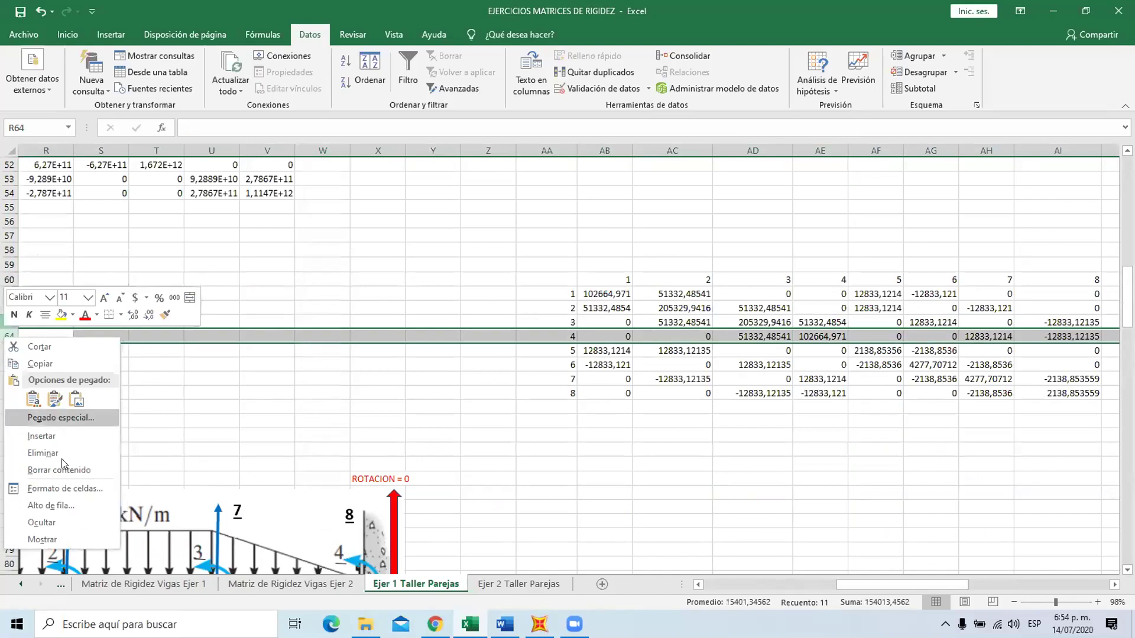
click(74, 422)
click(668, 471)
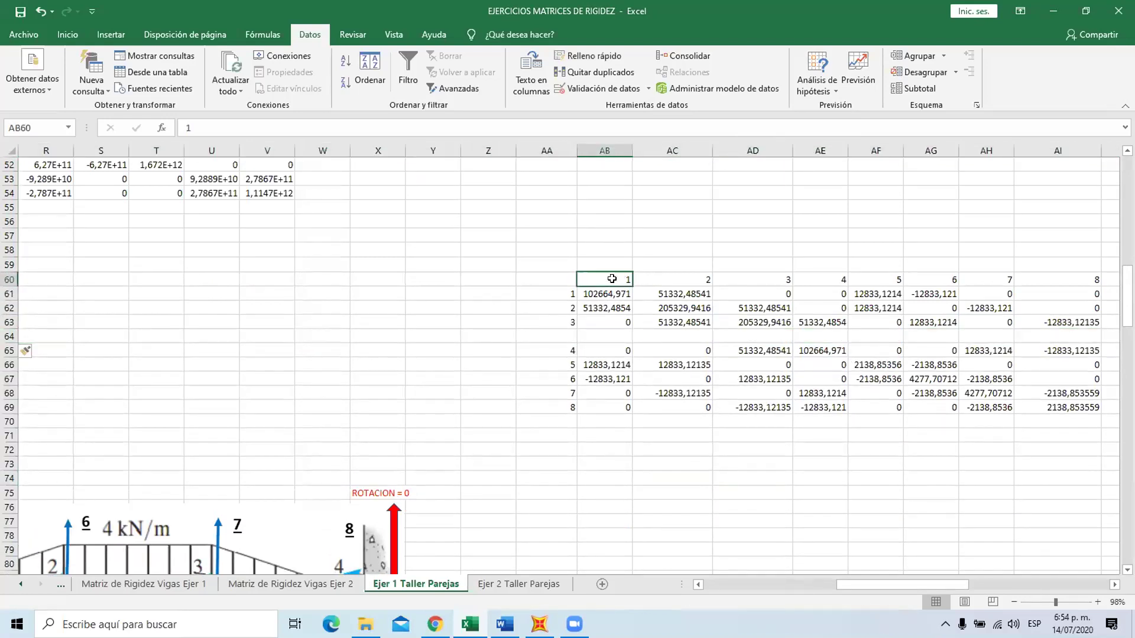
Insert a blank column at AE, between the columns numbered 3 and 4 of the consolidated matrix.
click(820, 150)
right_click(821, 152)
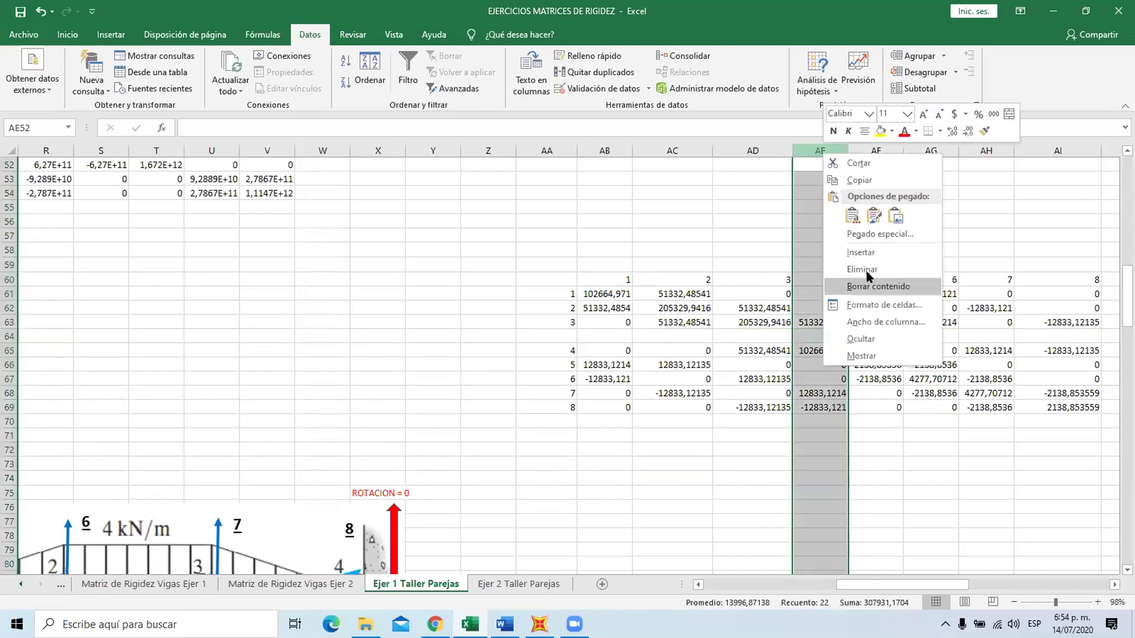
click(862, 253)
click(768, 478)
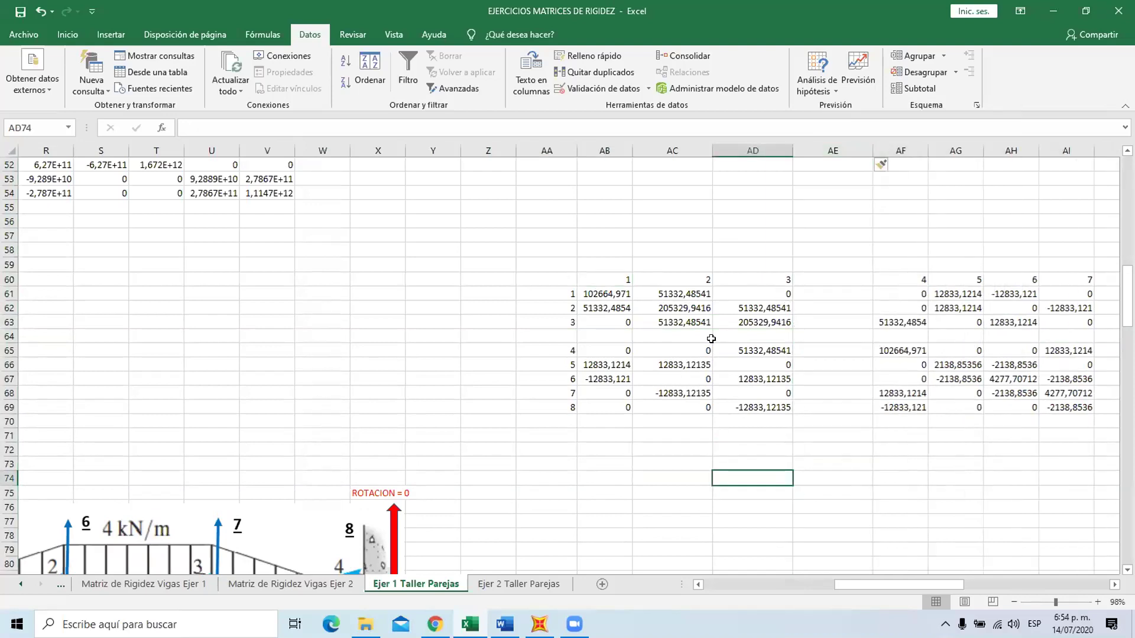
Move the column numbered 1, AB60:AB69, into the blank column starting at AE60.
click(621, 278)
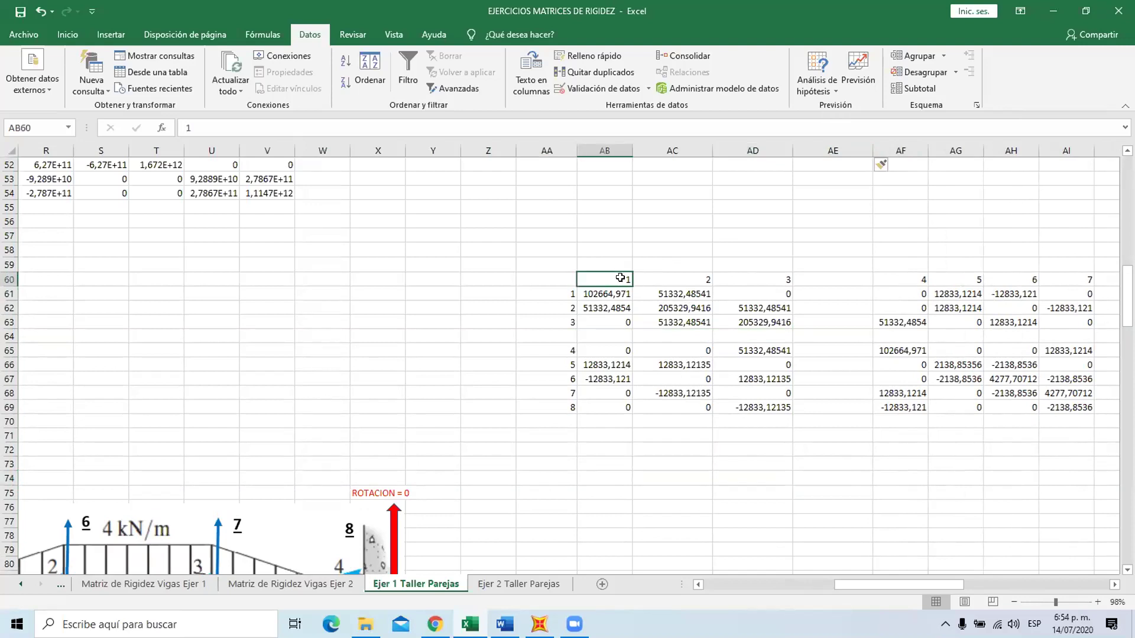
key(shift+Down)
key(shift+Down)
key(shift+Down)
key(shift+Down)
key(shift+Down)
key(shift+Down)
key(shift+Down)
key(shift+Down)
key(shift+Down)
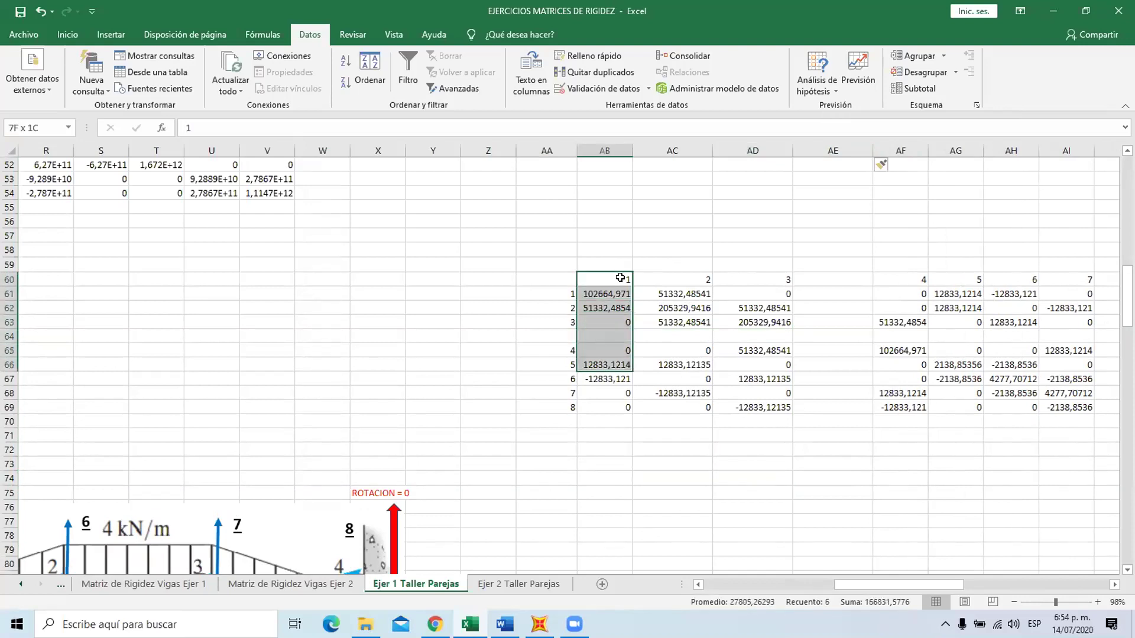
key(ctrl+c)
click(836, 279)
key(shift+Down)
key(shift+Down)
key(shift+Down)
key(shift+Down)
key(shift+Down)
key(shift+Down)
key(shift+Down)
key(shift+Down)
key(shift+Down)
key(ctrl+v)
click(800, 485)
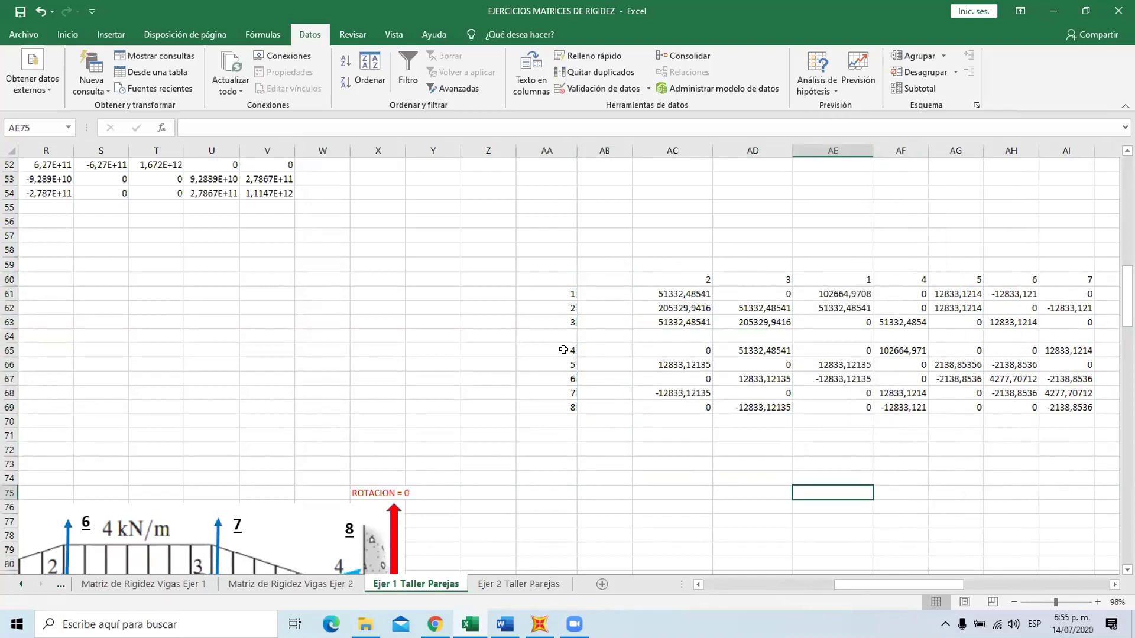
Move the row numbered 1, AA61:AI61, into the blank row starting at AA64.
click(552, 289)
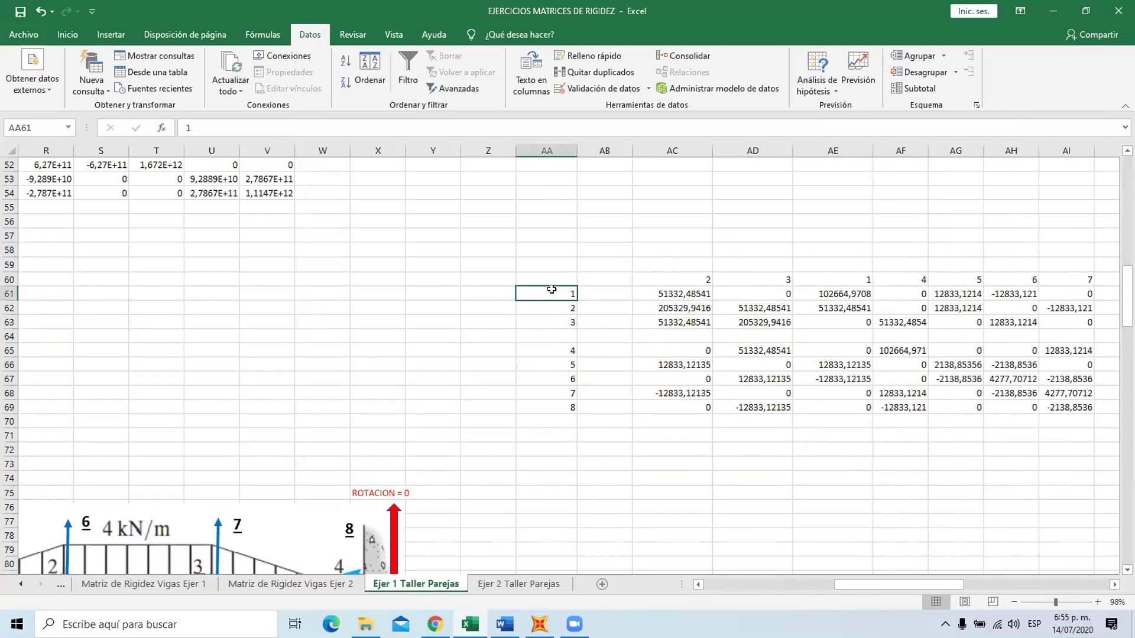
key(shift+Right)
key(shift+Right)
key(shift+Right)
drag(552, 289, 1066, 294)
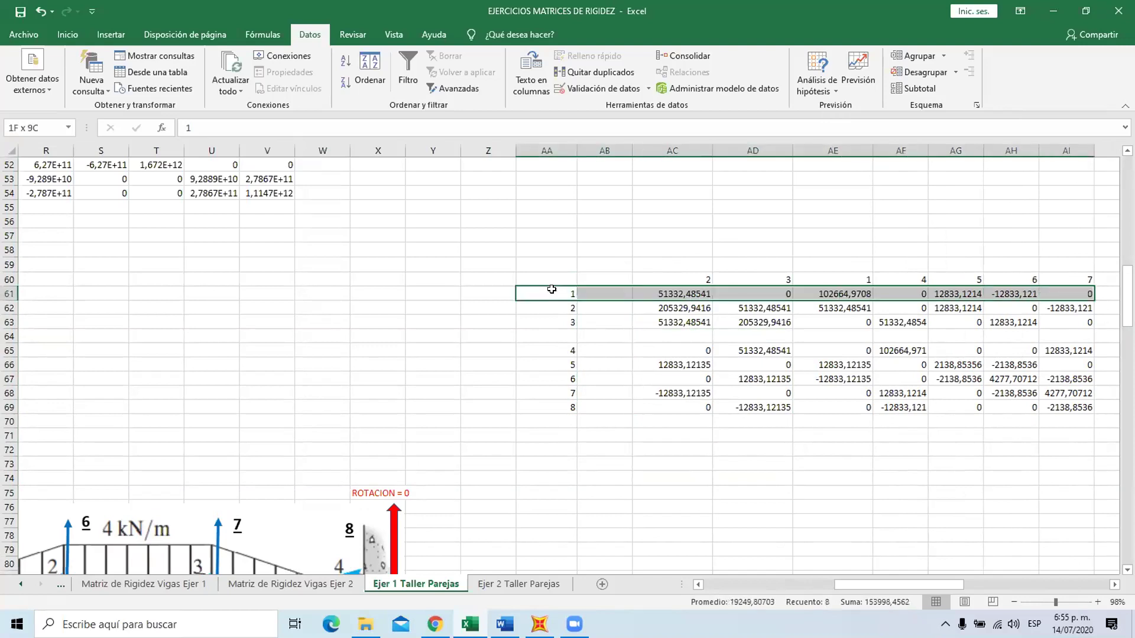
key(ctrl+c)
click(554, 334)
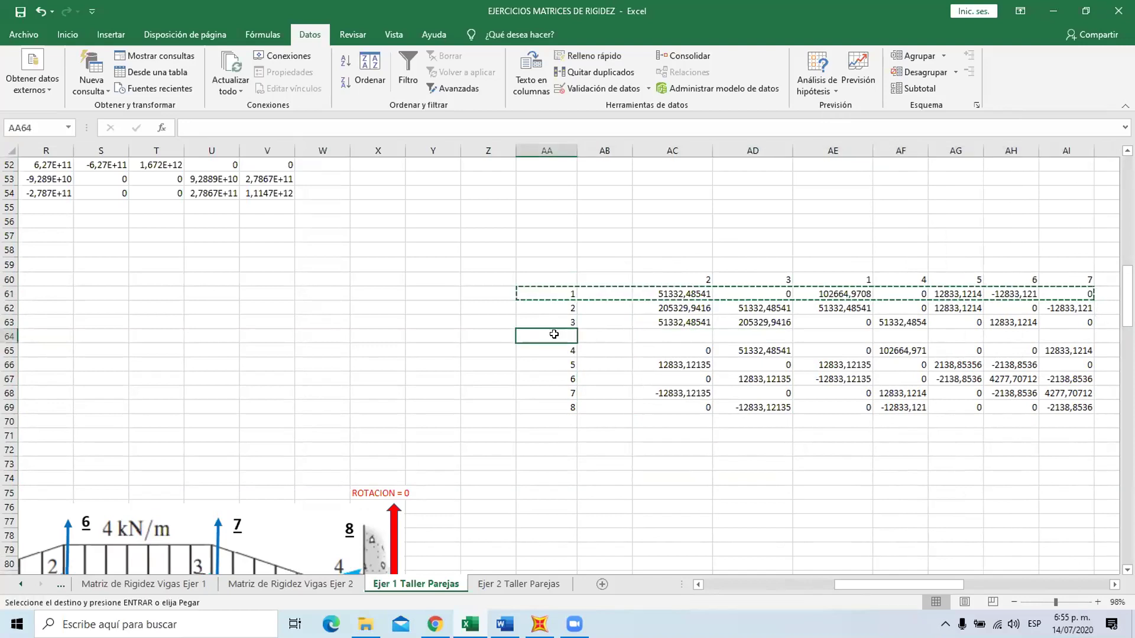
key(ctrl+v)
click(670, 473)
Copy the reordered matrix AC62:AJ69 and paste it as values over the colored partitioned matrix starting at F103.
click(669, 310)
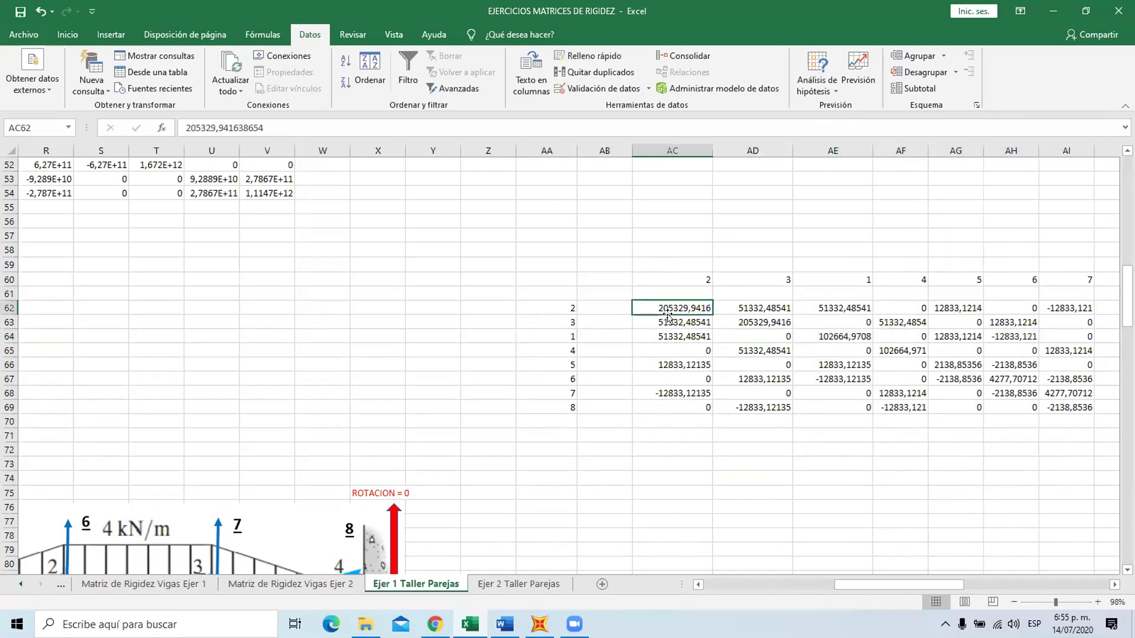
key(shift+Right)
key(shift+Right)
key(shift+Right)
key(shift+Right)
key(shift+Right)
key(shift+Right)
key(shift+Right)
key(shift+Down)
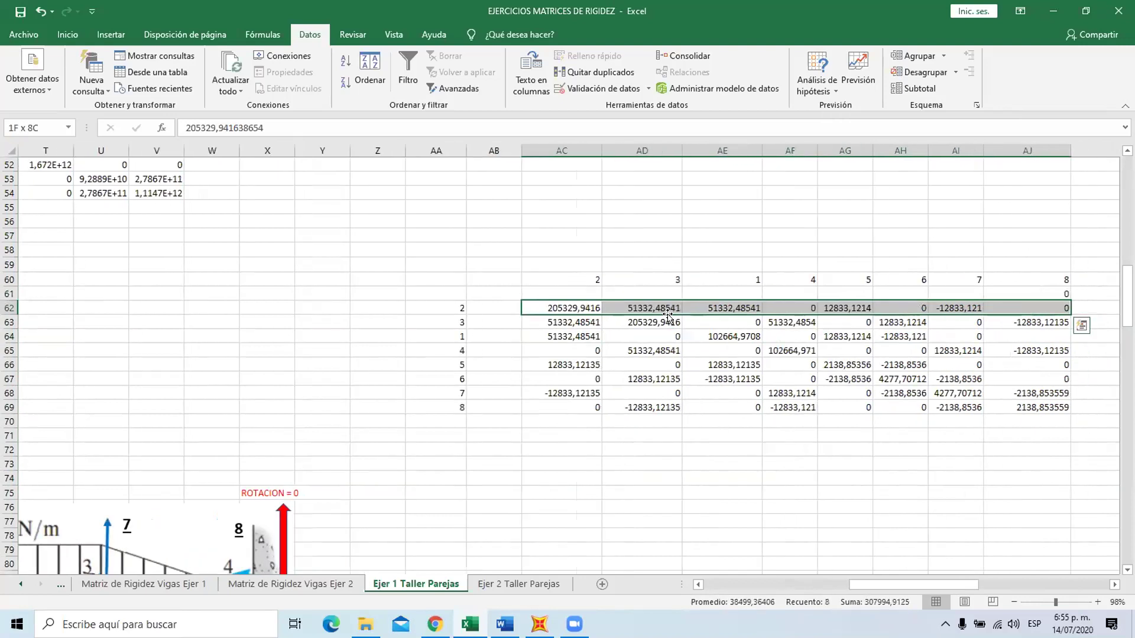
key(shift+Down)
key(shift+Down)
key(shift+Down)
key(shift+Down)
key(shift+Down)
key(shift+Down)
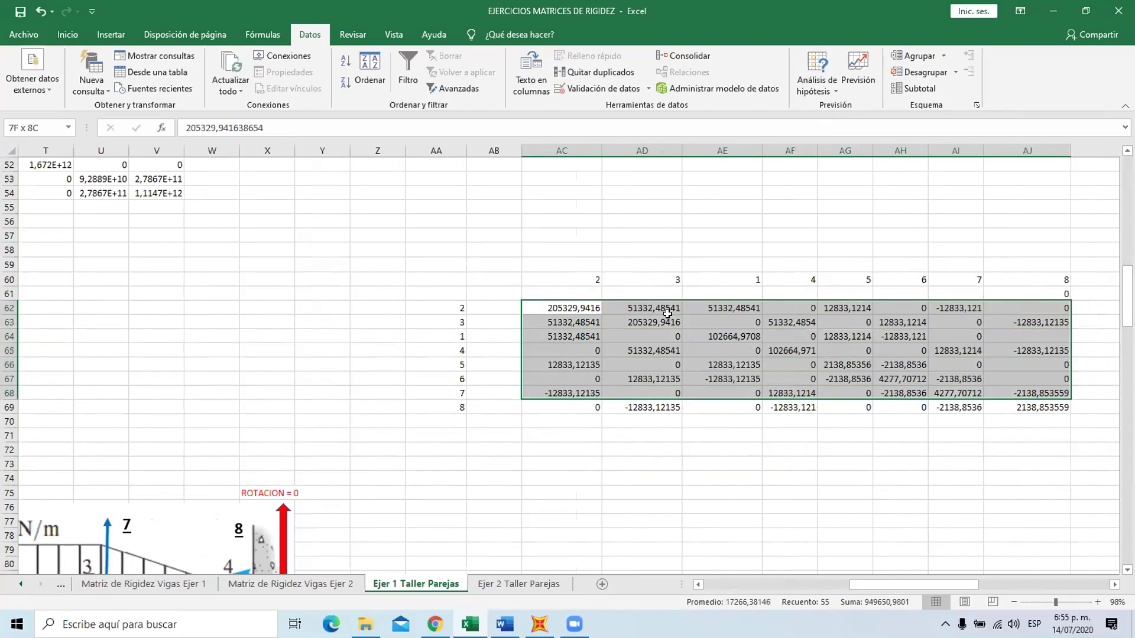
key(ctrl+c)
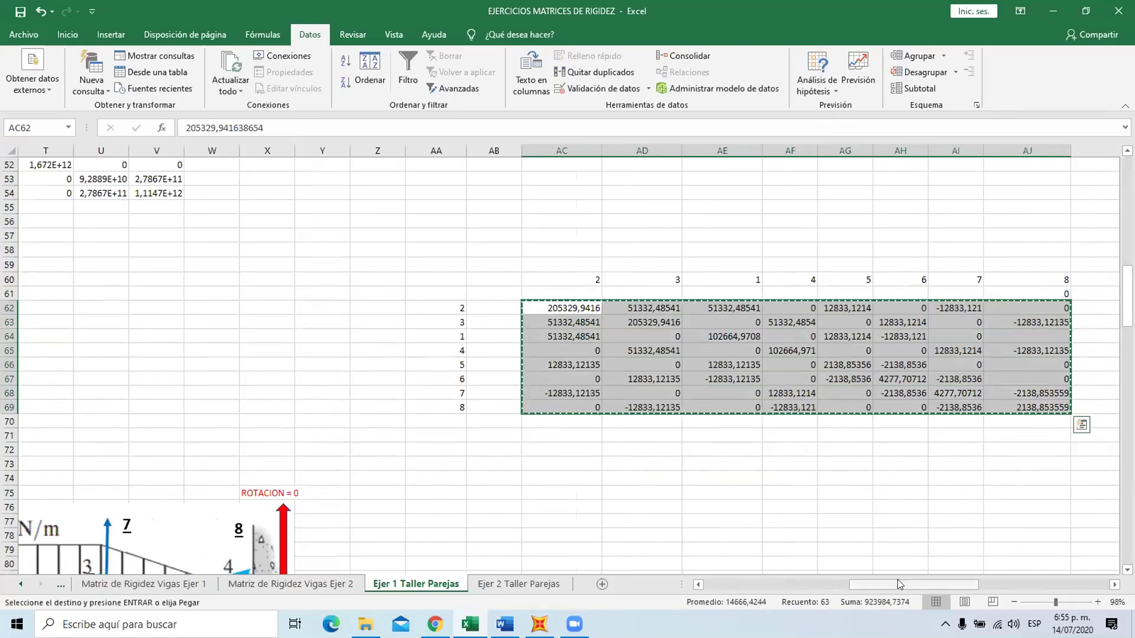
drag(898, 583, 732, 580)
scroll(204, 443, down, 7)
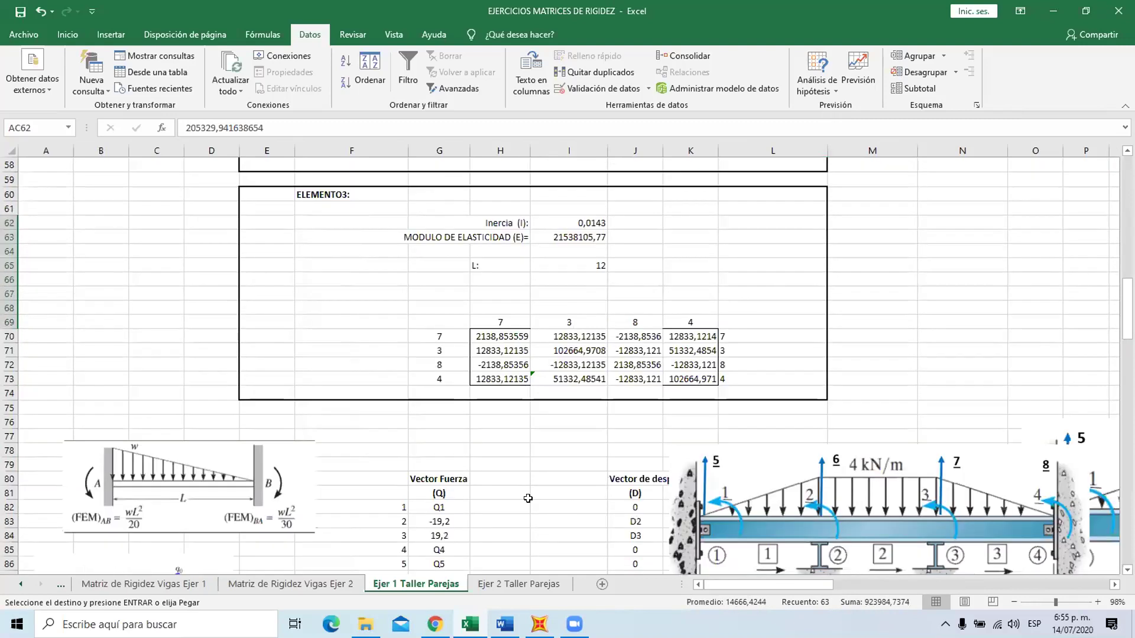
scroll(334, 452, down, 5)
click(344, 371)
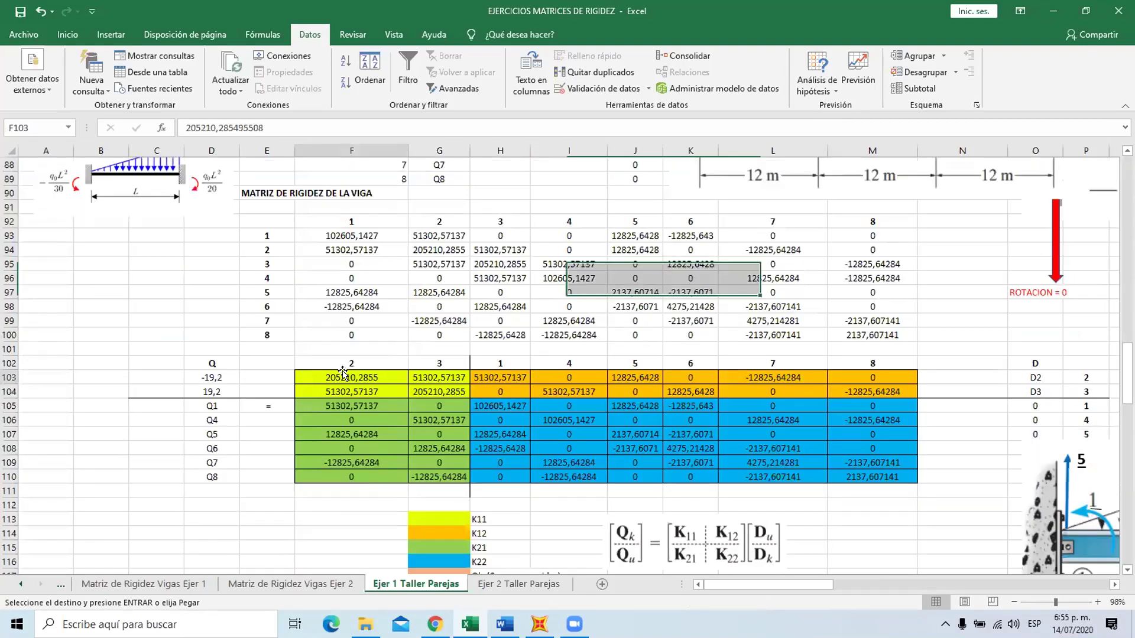
right_click(361, 377)
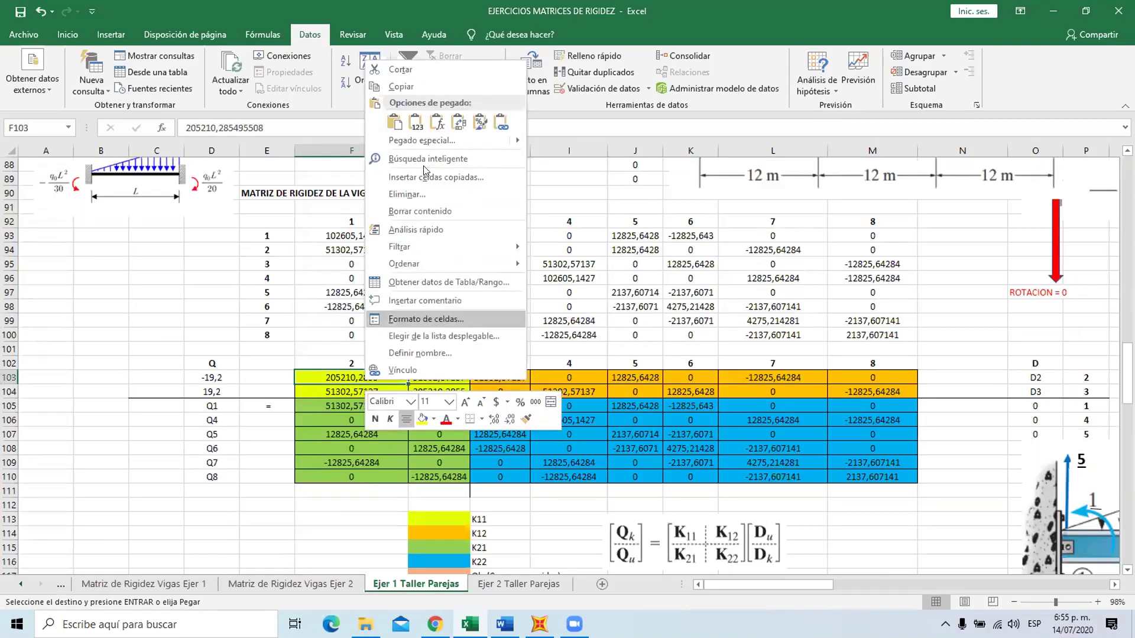
click(418, 120)
Examine the updated partitioned matrix and the inverse formula of its K11 block in F123.
scroll(579, 380, down, 4)
scroll(579, 380, down, 5)
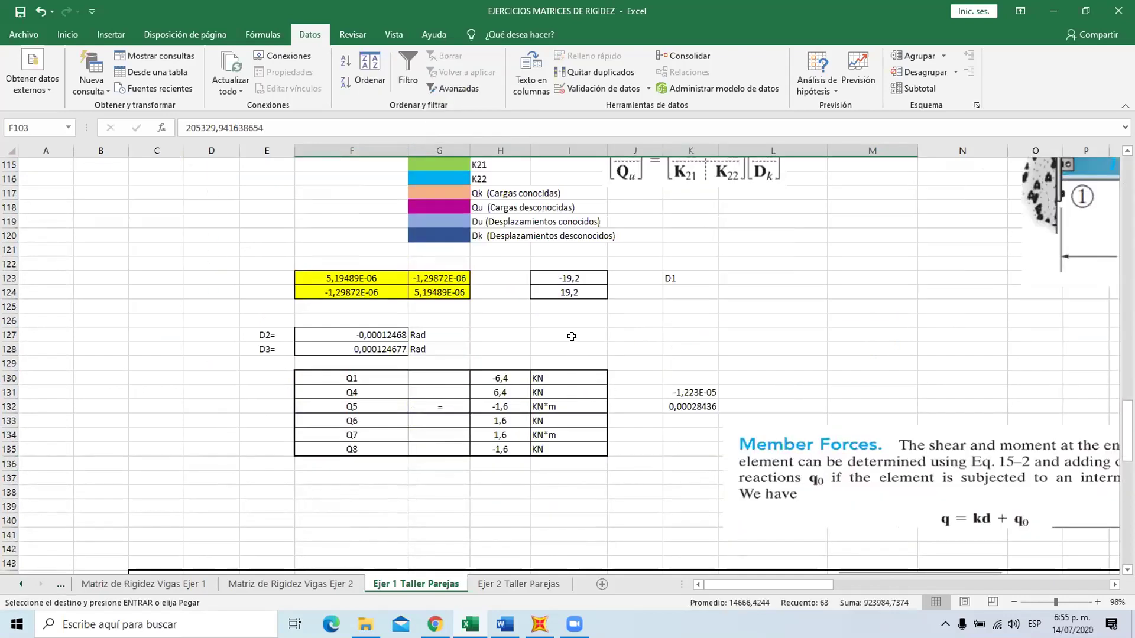
scroll(611, 358, up, 10)
scroll(610, 359, down, 6)
click(635, 448)
scroll(549, 376, down, 2)
scroll(413, 390, down, 2)
scroll(338, 348, up, 1)
scroll(339, 348, up, 2)
scroll(360, 432, up, 2)
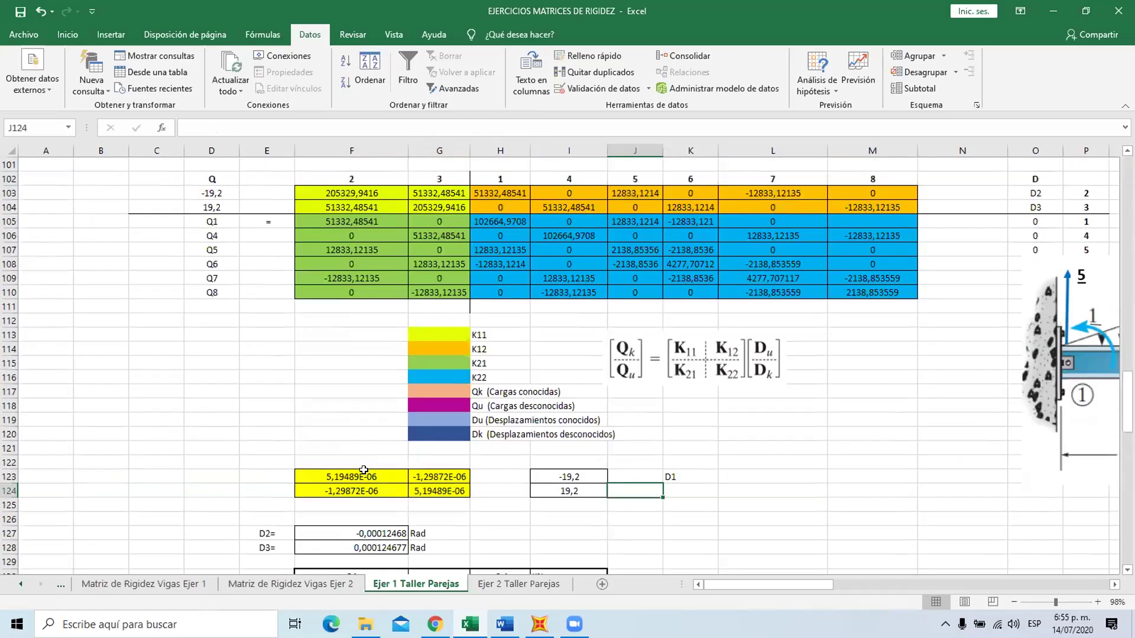
double_click(364, 476)
key(Escape)
scroll(366, 413, down, 5)
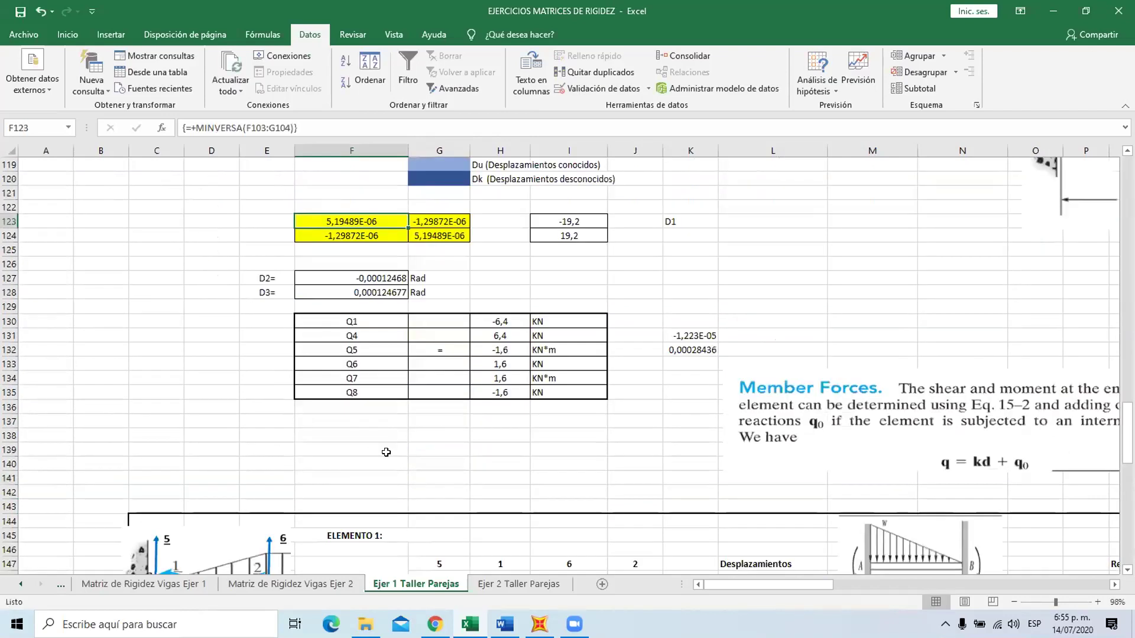
Inspect the matrix multiplication formulas for displacements D2 and D3 and for the unknown forces Q1 to Q8.
scroll(369, 403, up, 2)
double_click(369, 403)
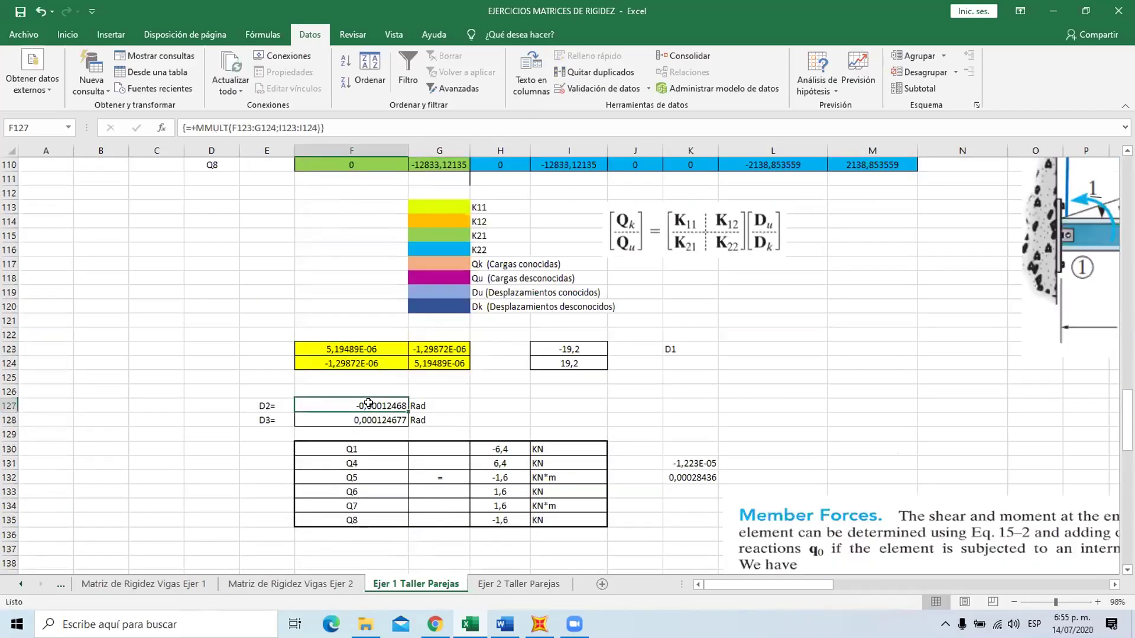
scroll(408, 304, up, 3)
scroll(473, 493, down, 1)
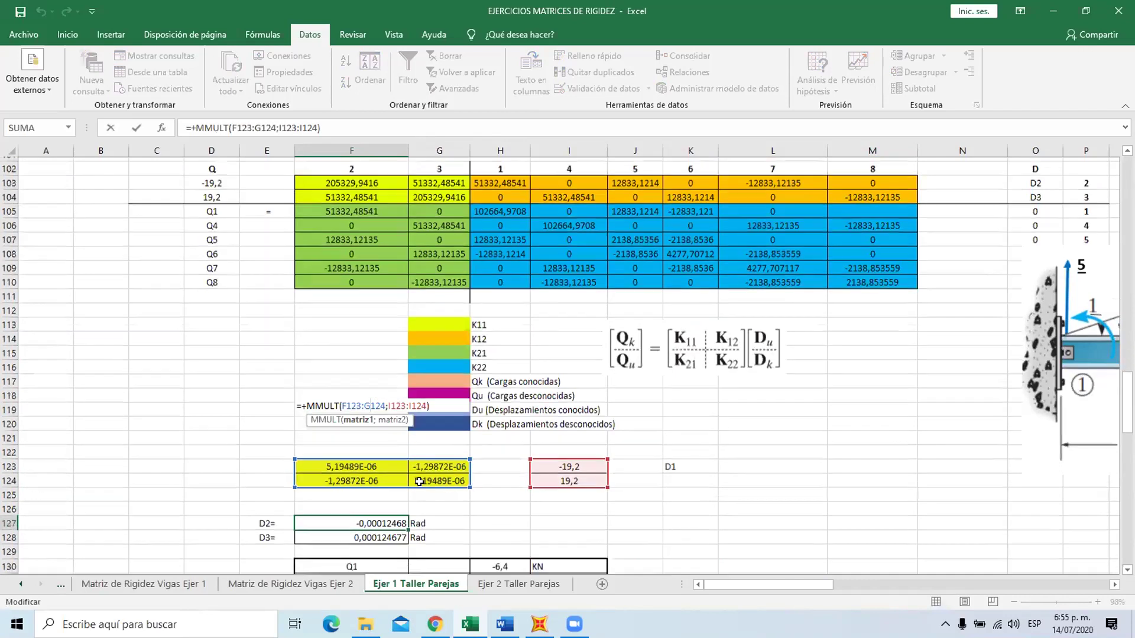
key(Escape)
scroll(427, 507, down, 2)
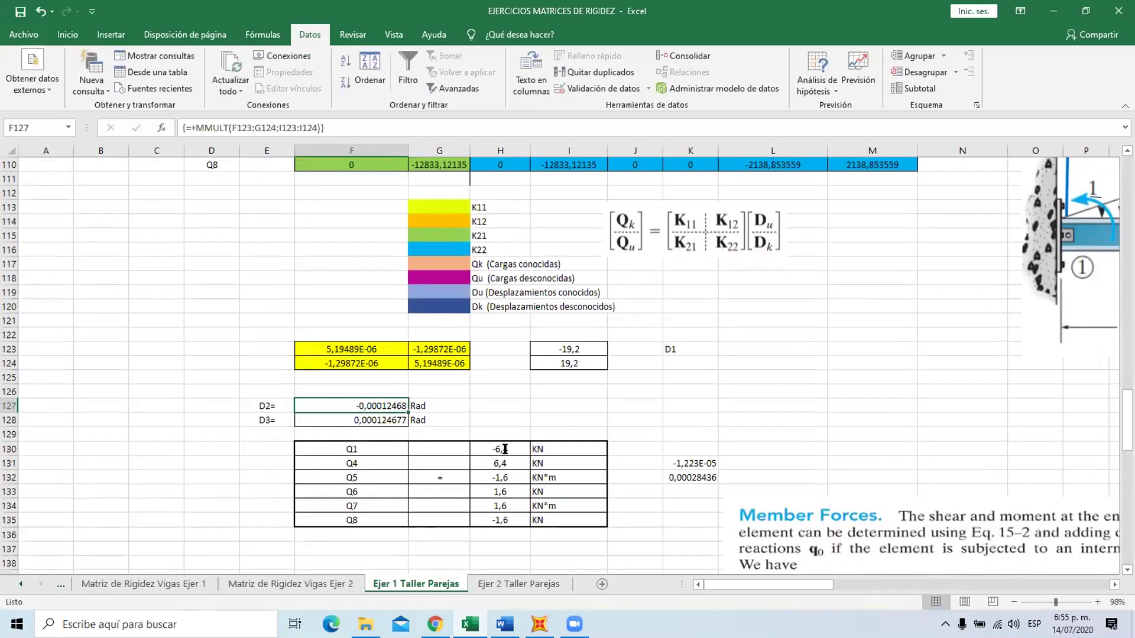
double_click(501, 449)
key(ctrl+shift+Return)
scroll(370, 279, up, 5)
Review the reactions per element, the beam's total reactions and moments, and the SAP comparison values.
scroll(641, 460, down, 15)
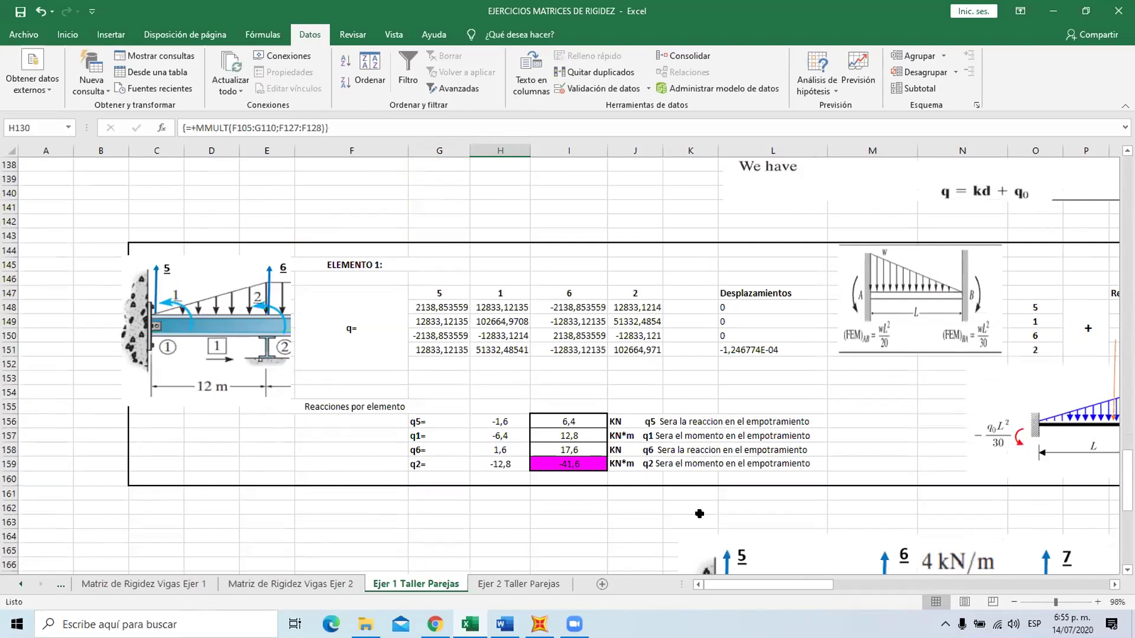
drag(776, 582, 723, 569)
scroll(763, 564, down, 5)
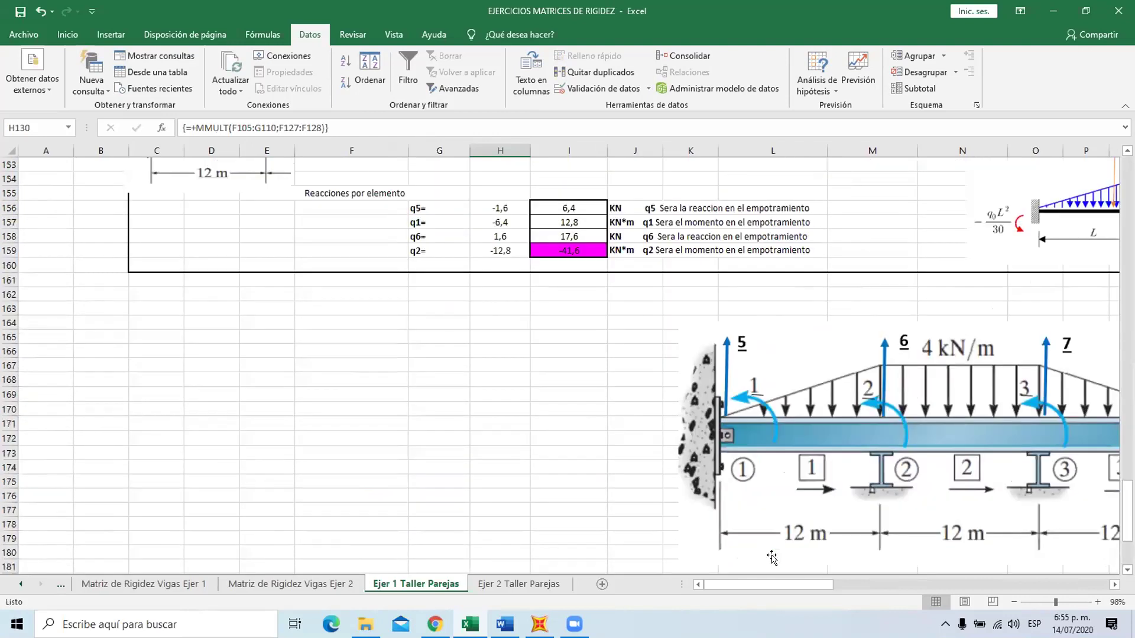
scroll(786, 568, down, 3)
drag(767, 582, 843, 580)
scroll(744, 477, right, 5)
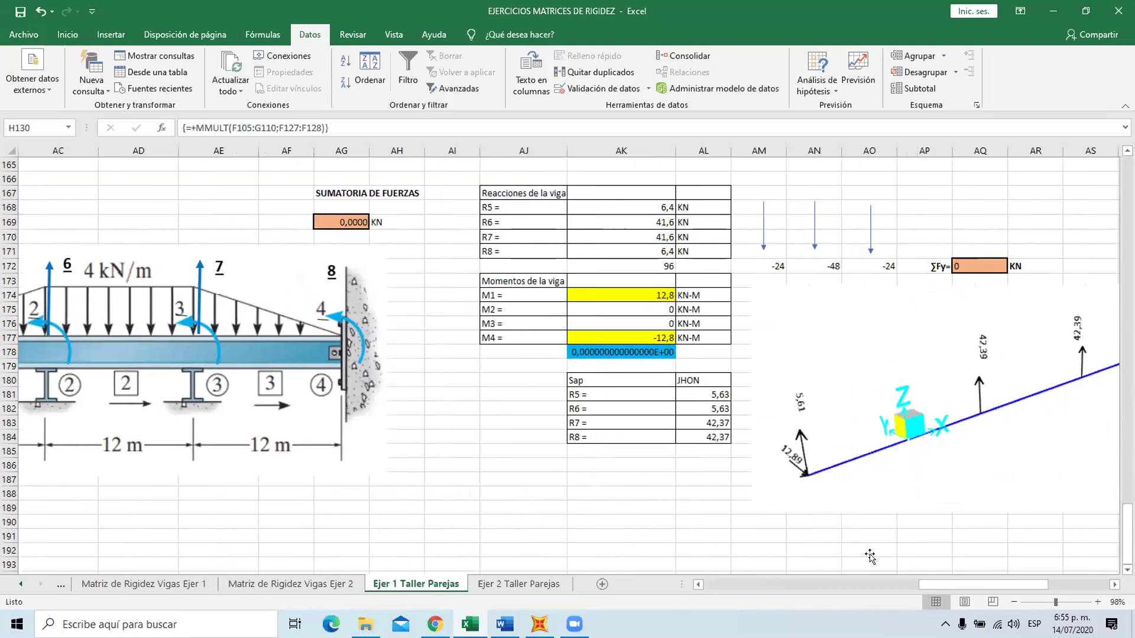
scroll(744, 477, up, 1)
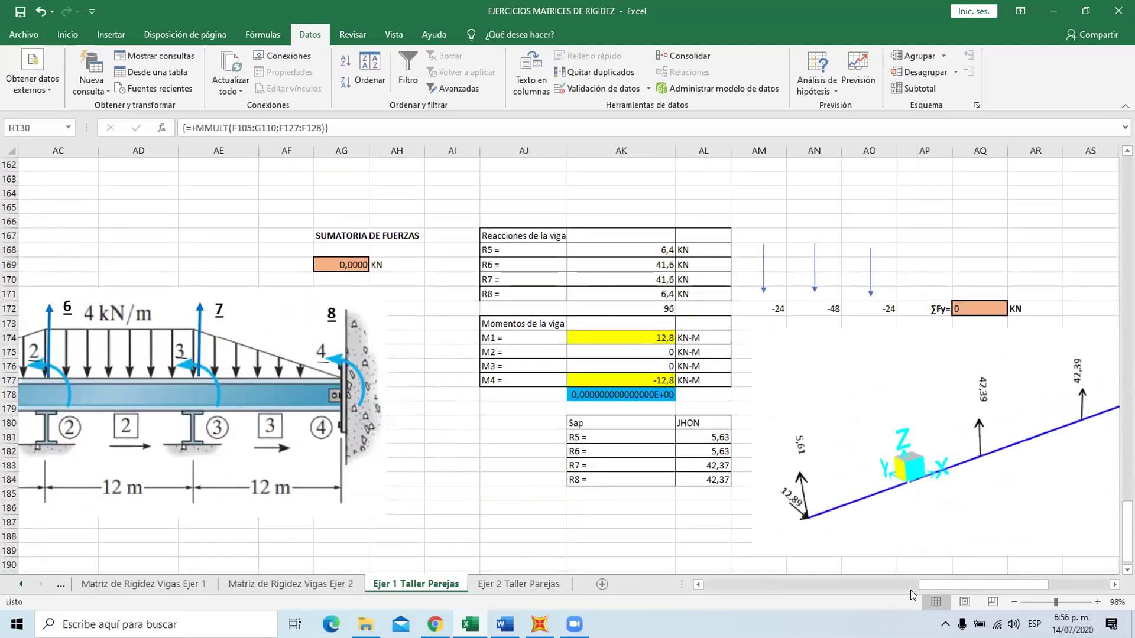
scroll(923, 583, left, 4)
scroll(771, 585, up, 4)
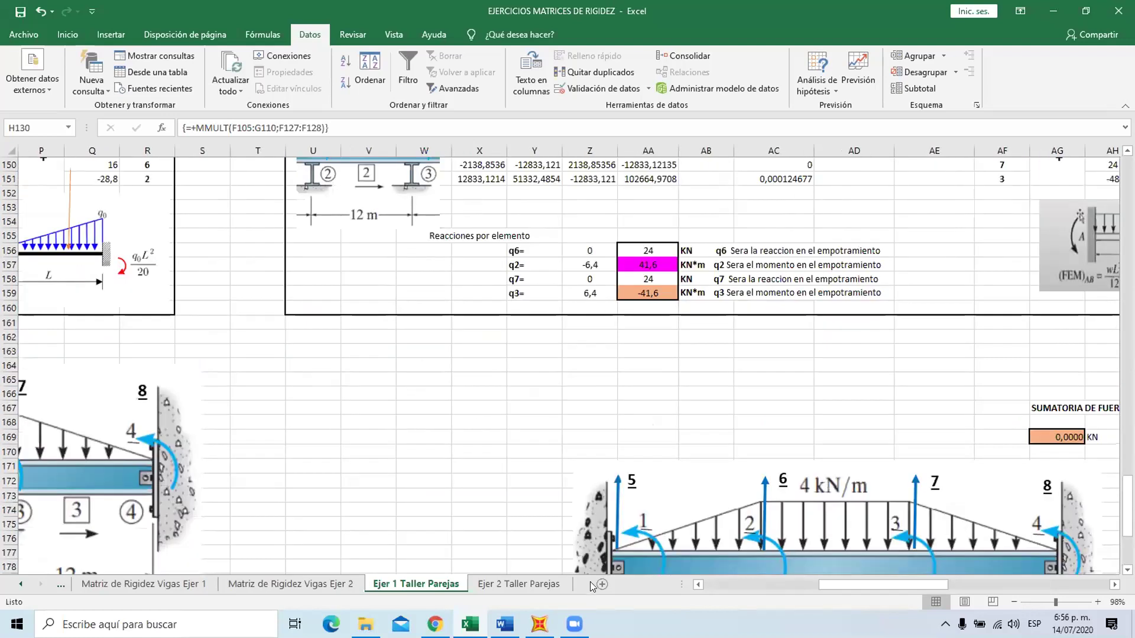
scroll(590, 581, up, 3)
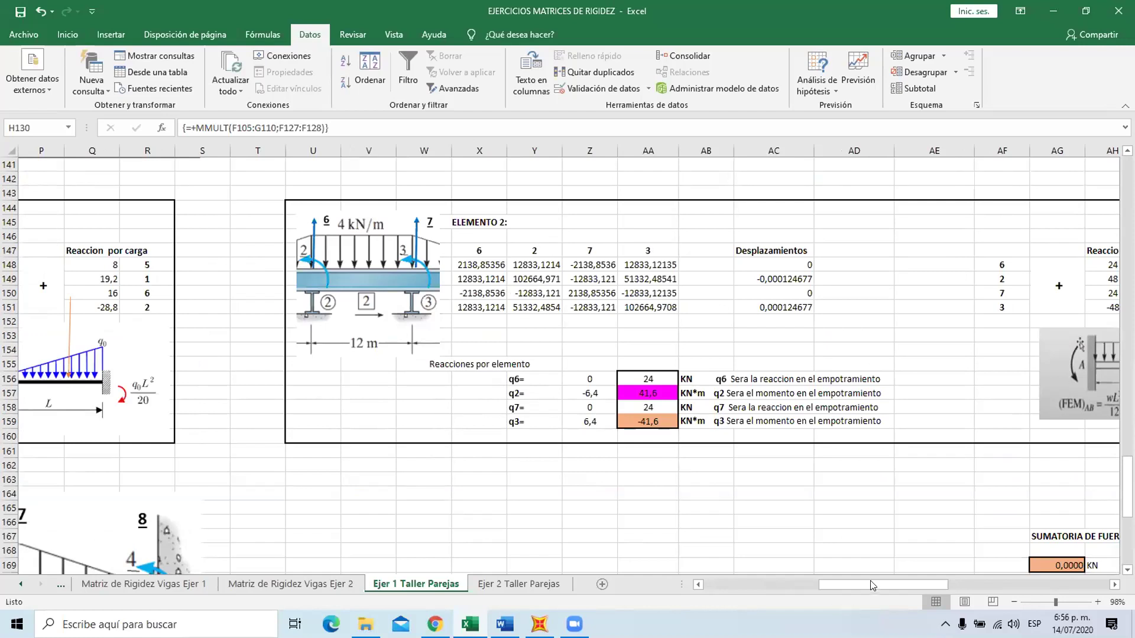
click(756, 584)
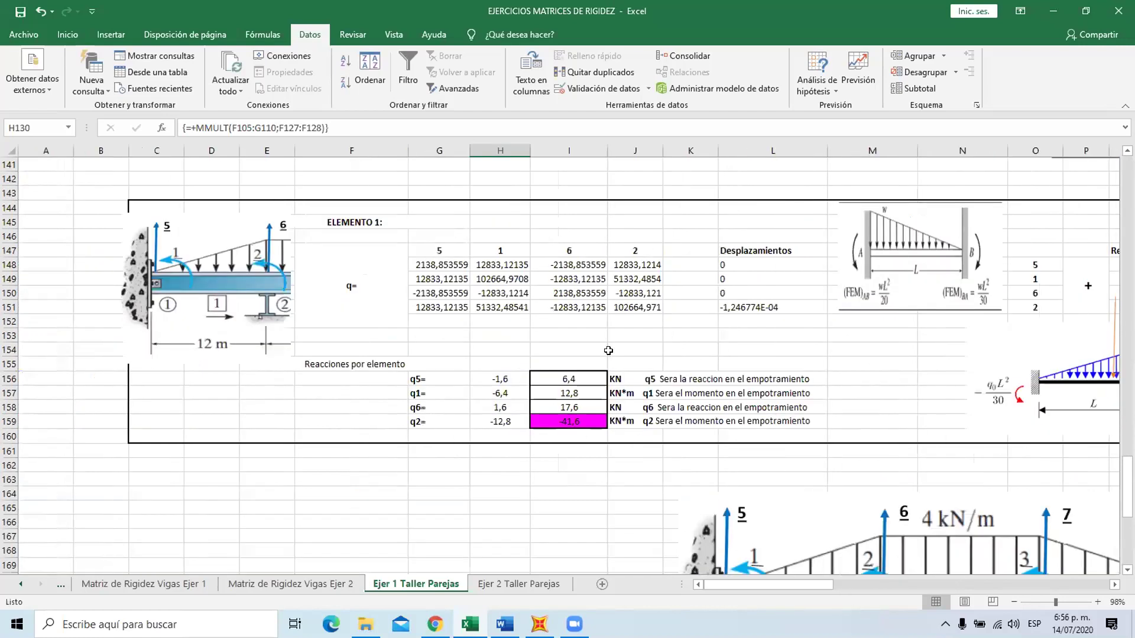
Trace the source formulas of element 1's stiffness matrix, displacement D2 and the inverse matrix back to the partitioned matrix.
click(440, 270)
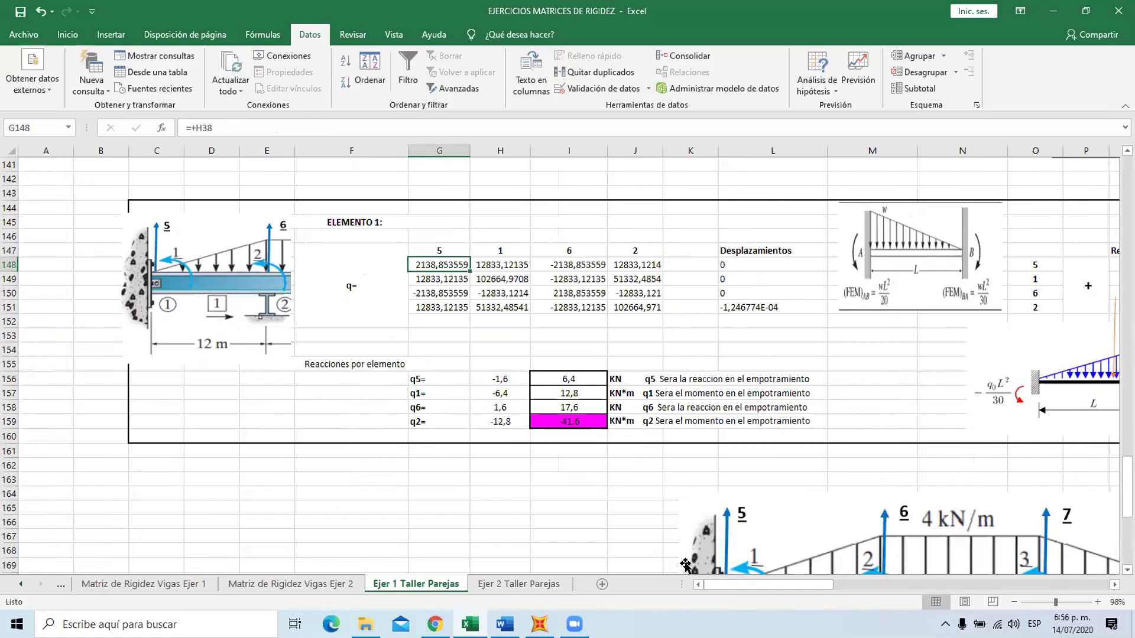
scroll(643, 493, up, 3)
scroll(643, 494, up, 7)
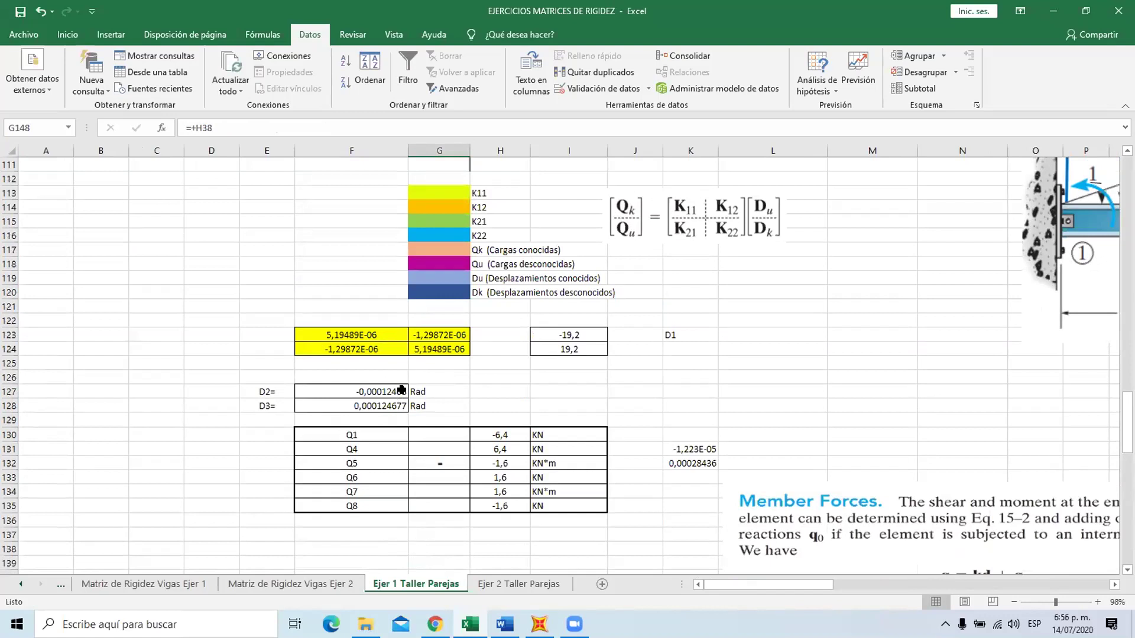
double_click(370, 392)
click(357, 333)
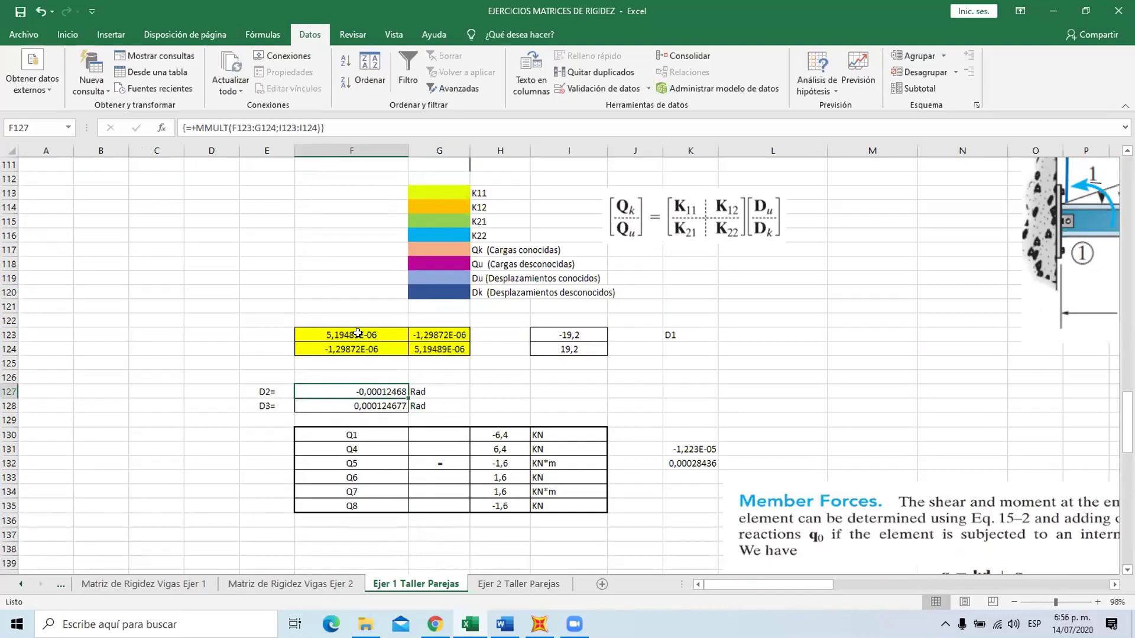
double_click(358, 334)
scroll(319, 273, up, 4)
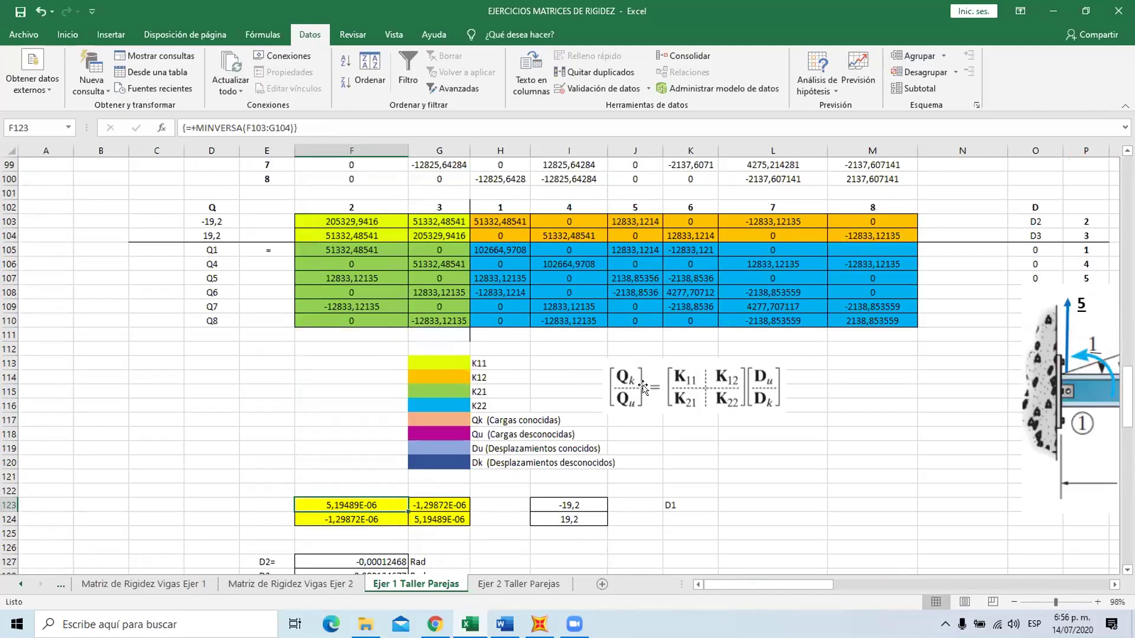
Trace element 1's displacement in L151 back to its source D2 in F127.
key(Escape)
scroll(496, 505, down, 2)
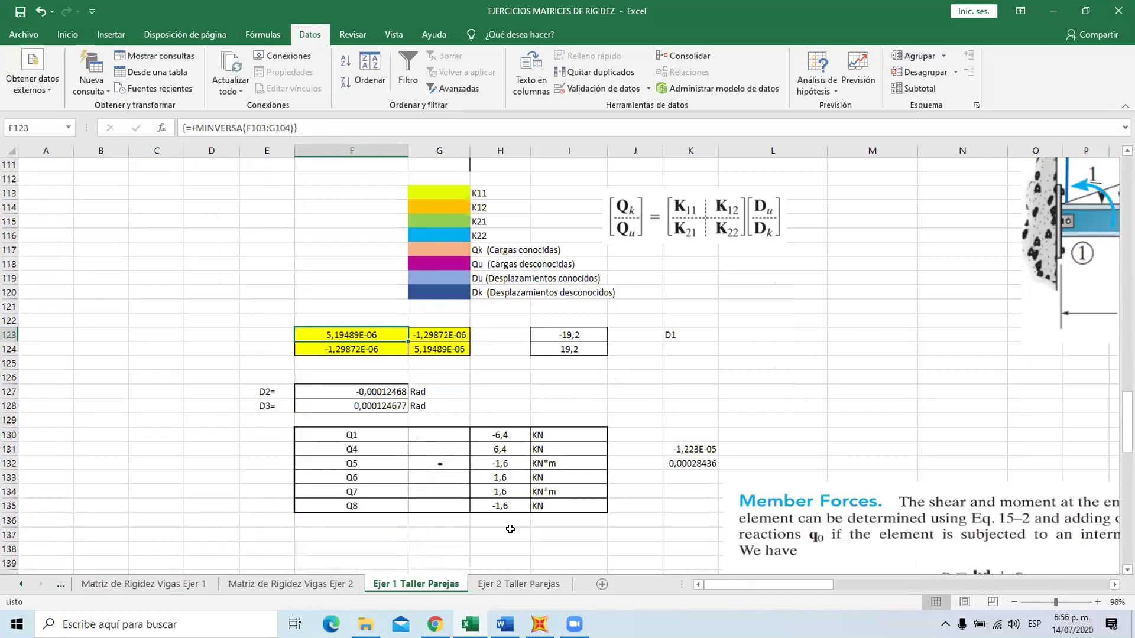
scroll(556, 515, down, 5)
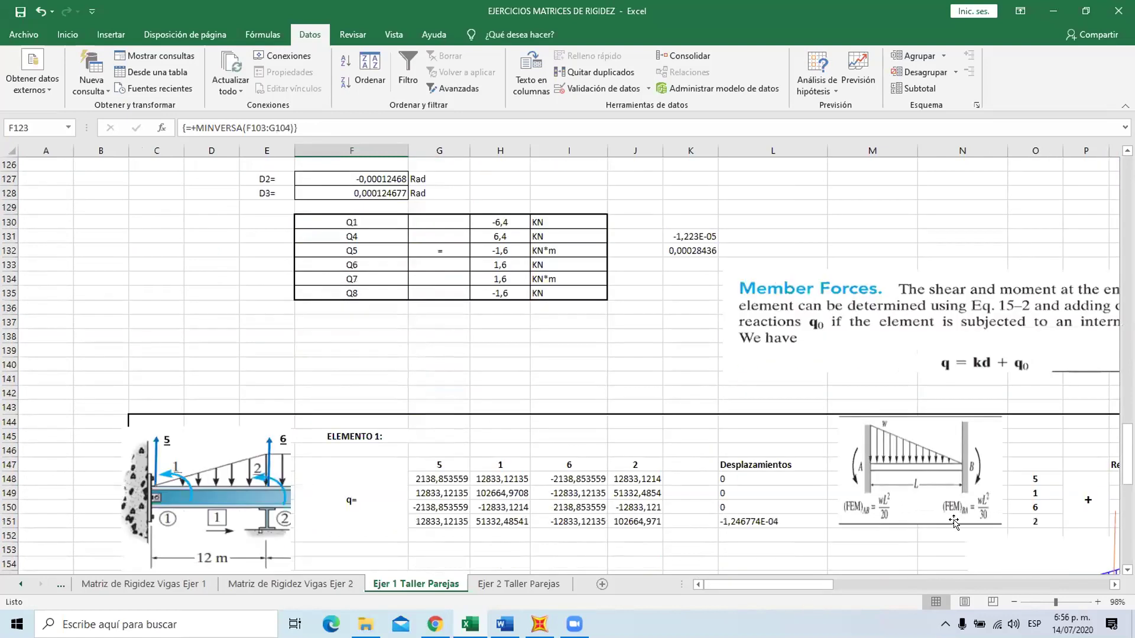
click(745, 521)
double_click(748, 522)
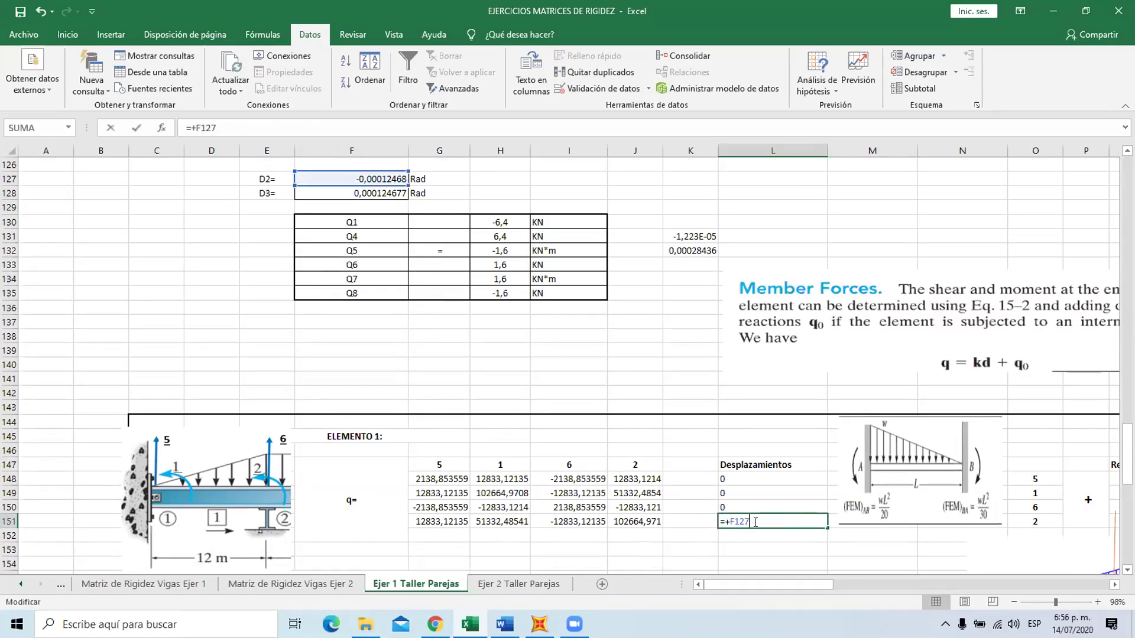
scroll(392, 392, up, 4)
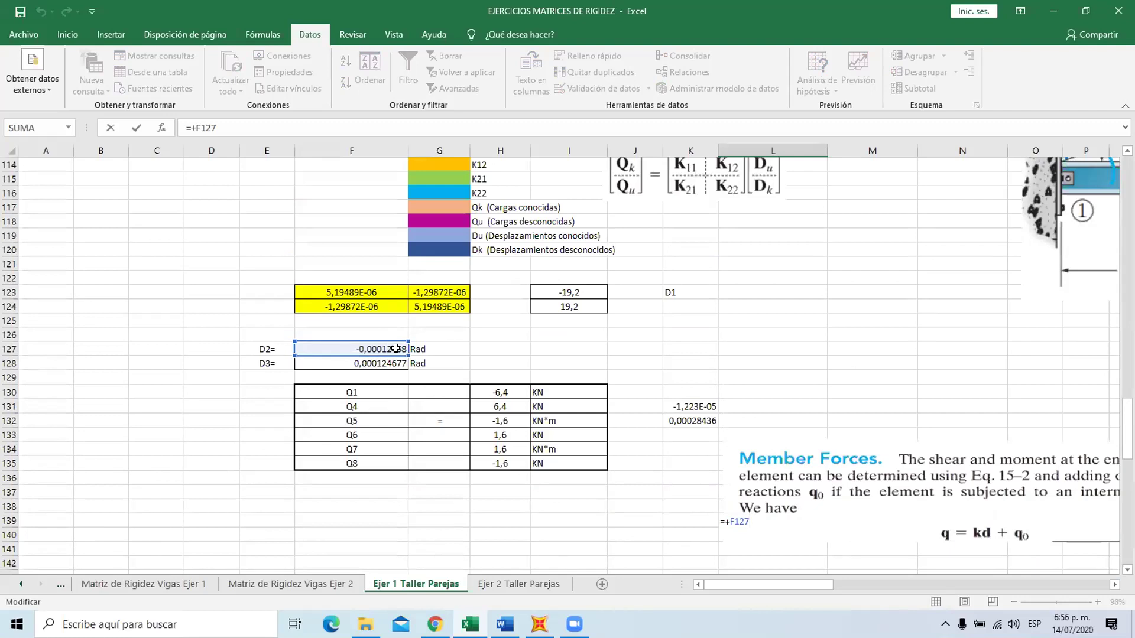
key(Escape)
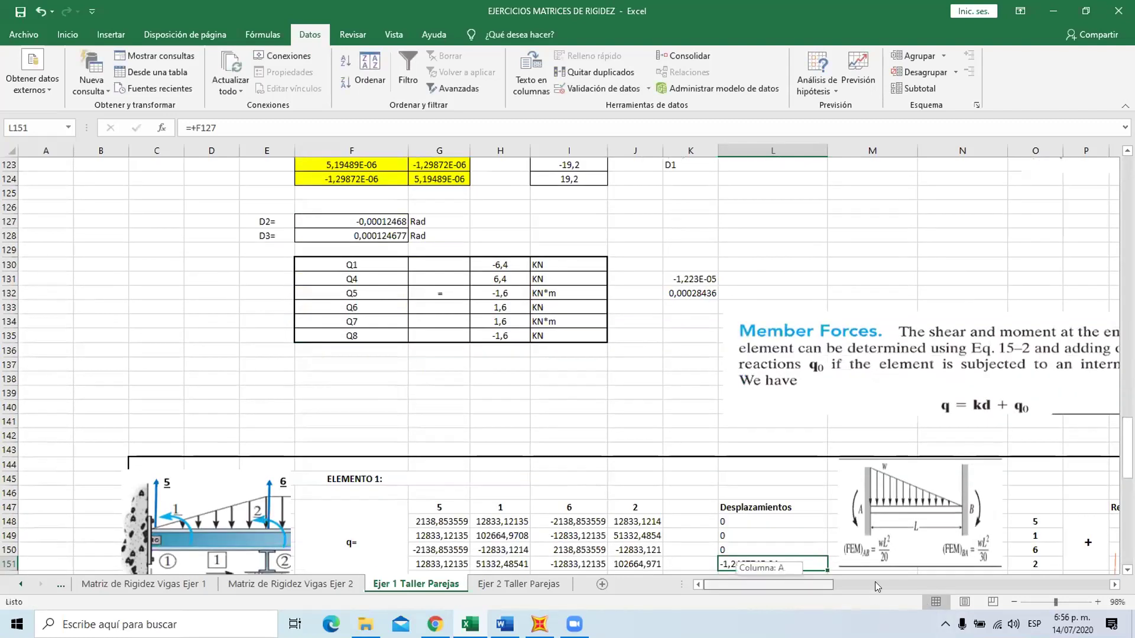
Review the reactions of elements 2 and 3, the beam's total reactions and moments, and the SAP comparison values.
scroll(875, 586, right, 10)
scroll(920, 586, down, 2)
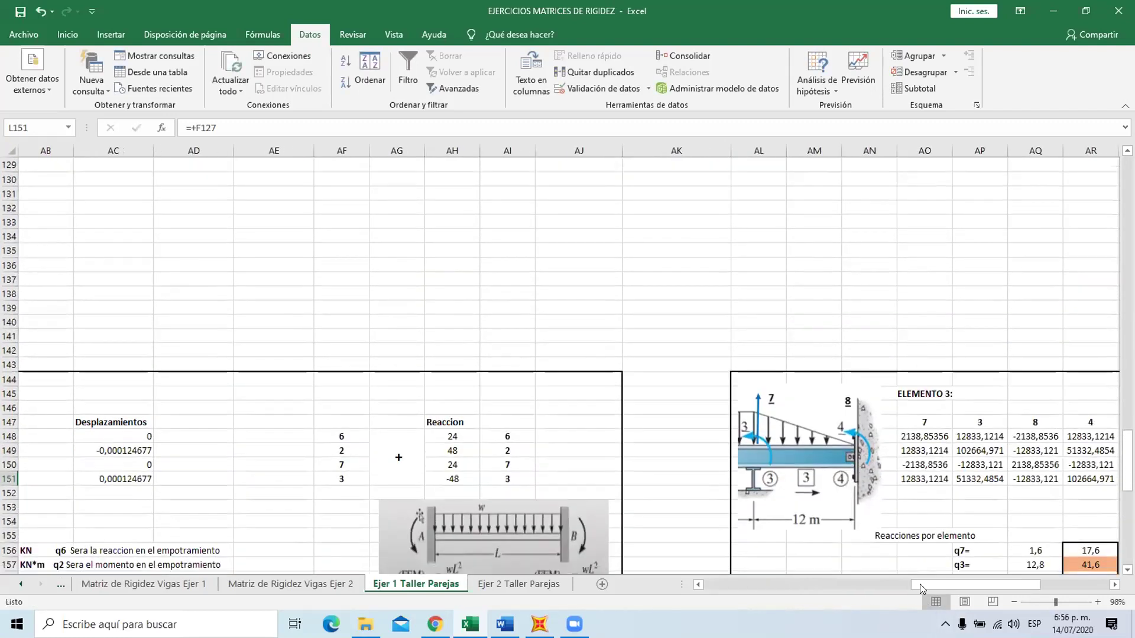
scroll(904, 584, left, 8)
scroll(818, 427, down, 2)
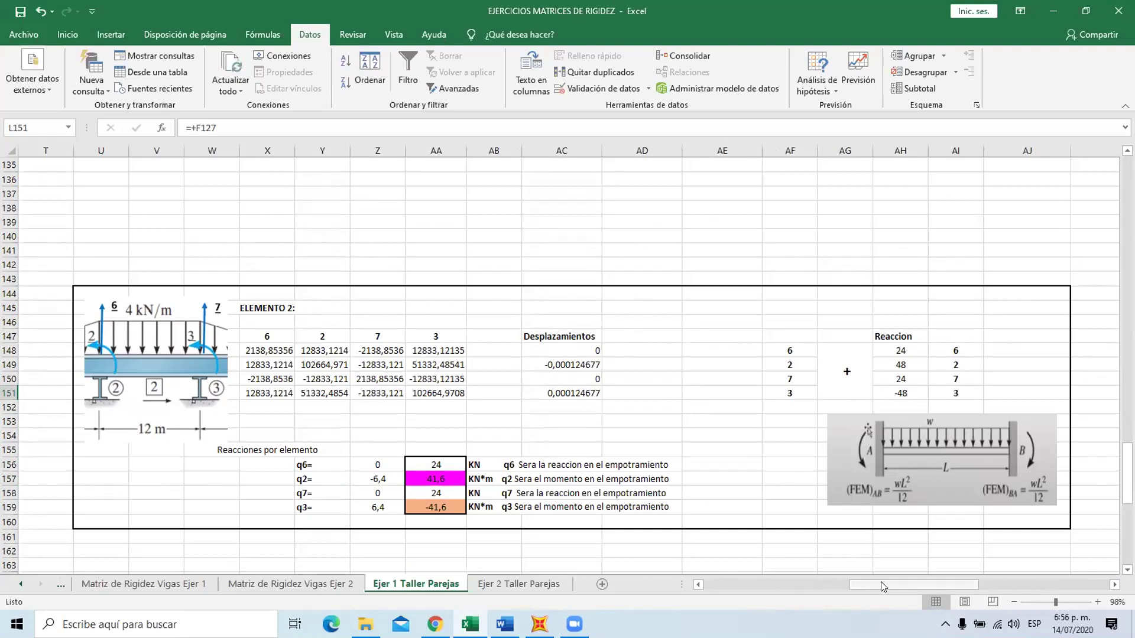
scroll(471, 249, down, 6)
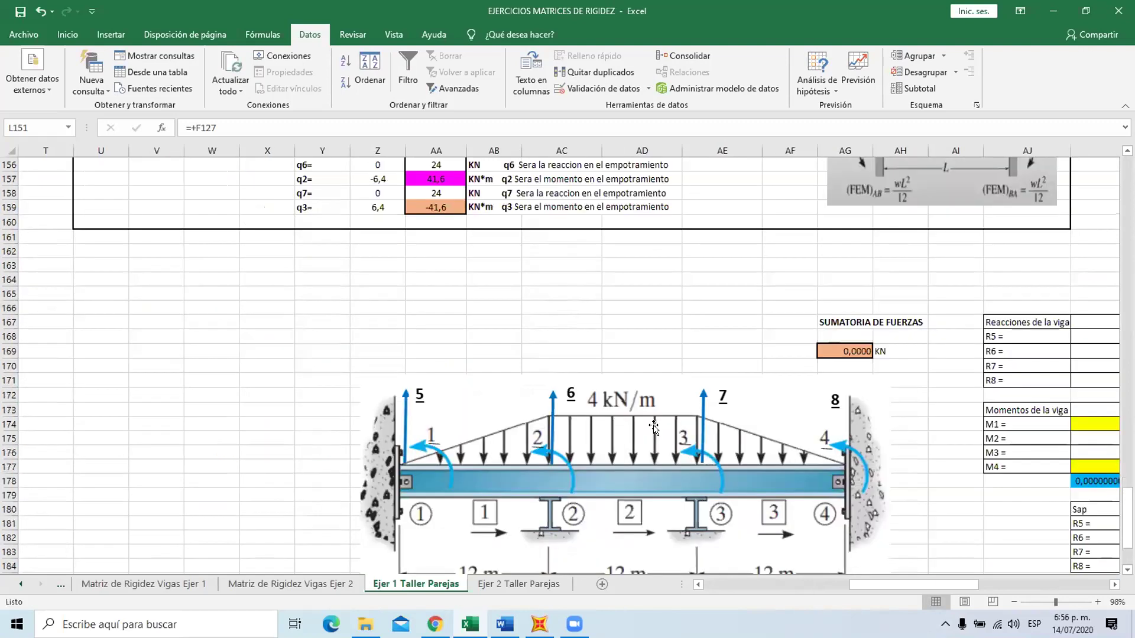
drag(870, 583, 1043, 580)
scroll(855, 445, down, 2)
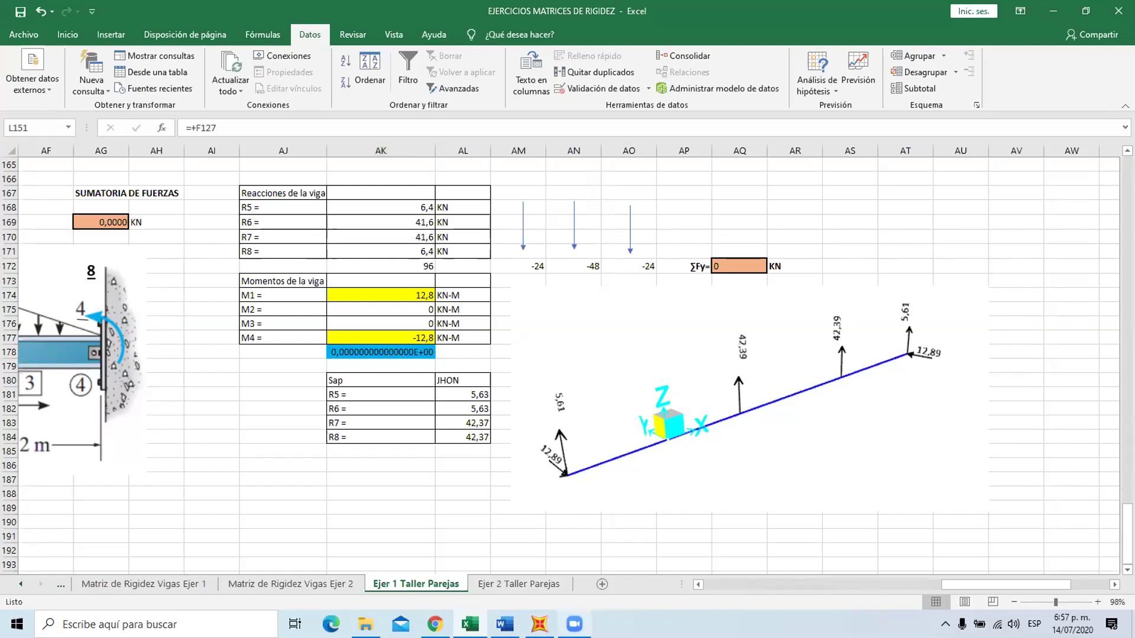
mouse_move(548, 617)
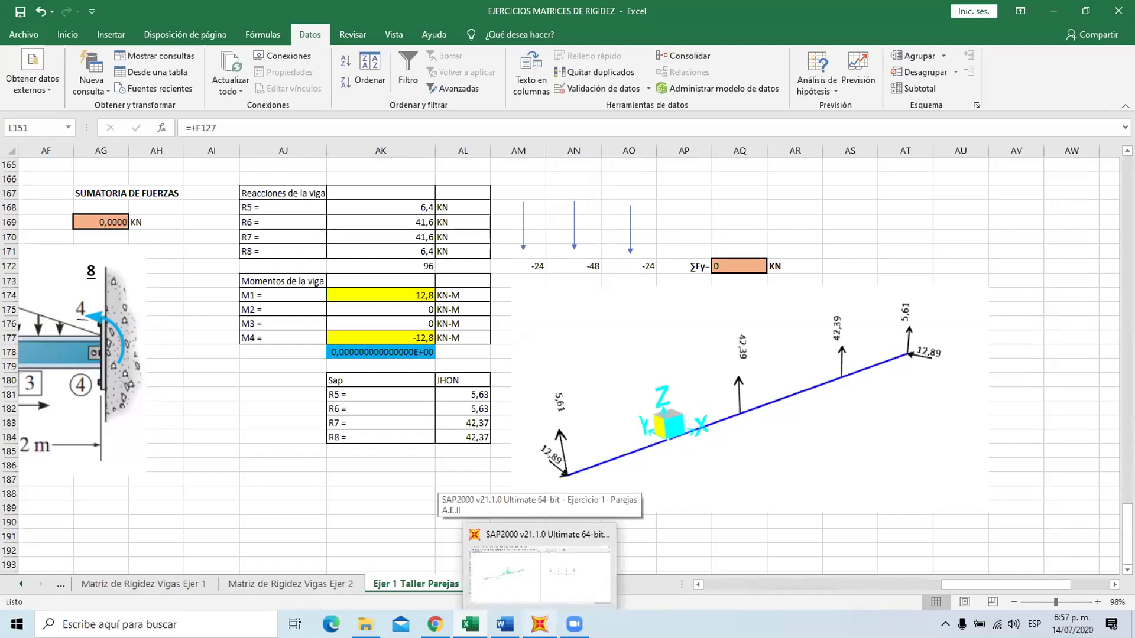
click(467, 568)
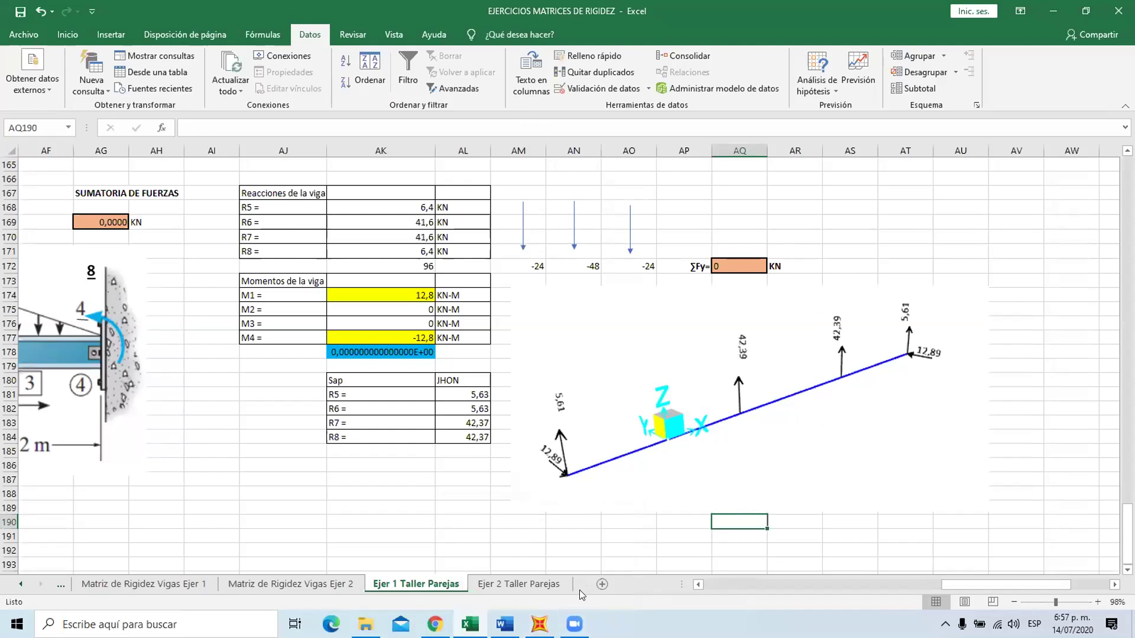
Undo the recent edits back through the rearranged stiffness matrix pasted at AA60 and the inertia change in G26.
drag(981, 578, 709, 582)
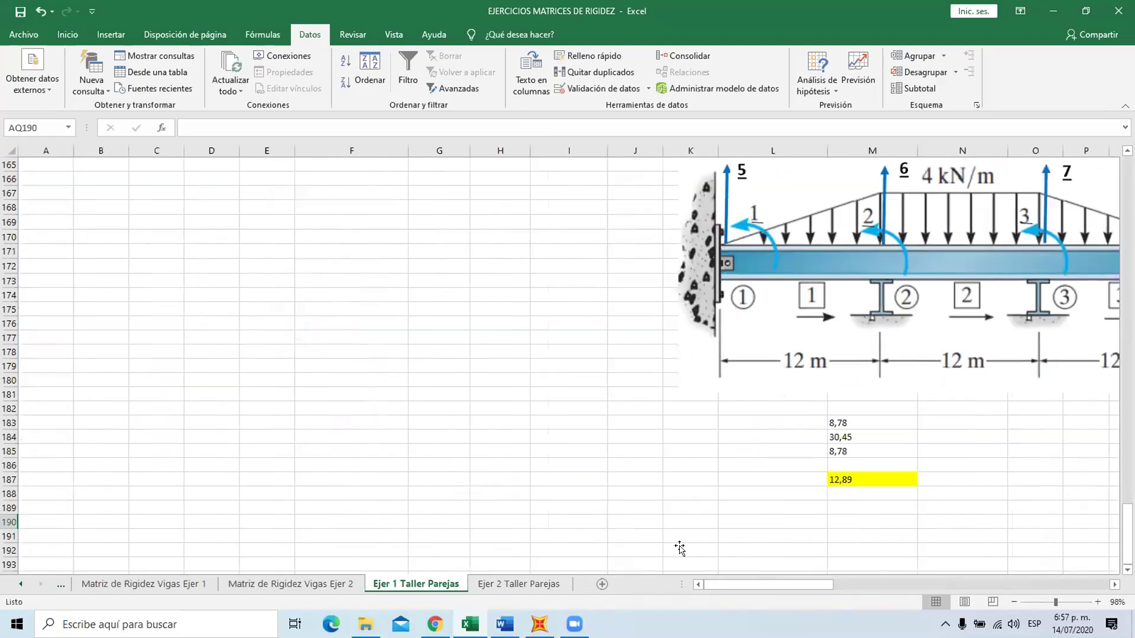
scroll(680, 549, up, 17)
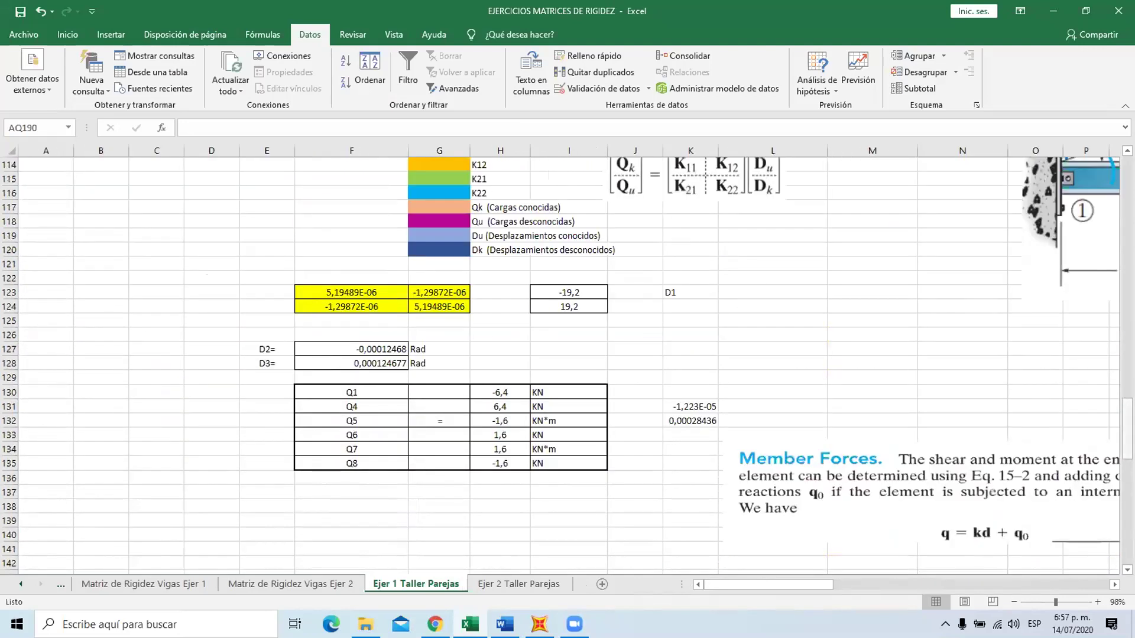
scroll(407, 525, up, 20)
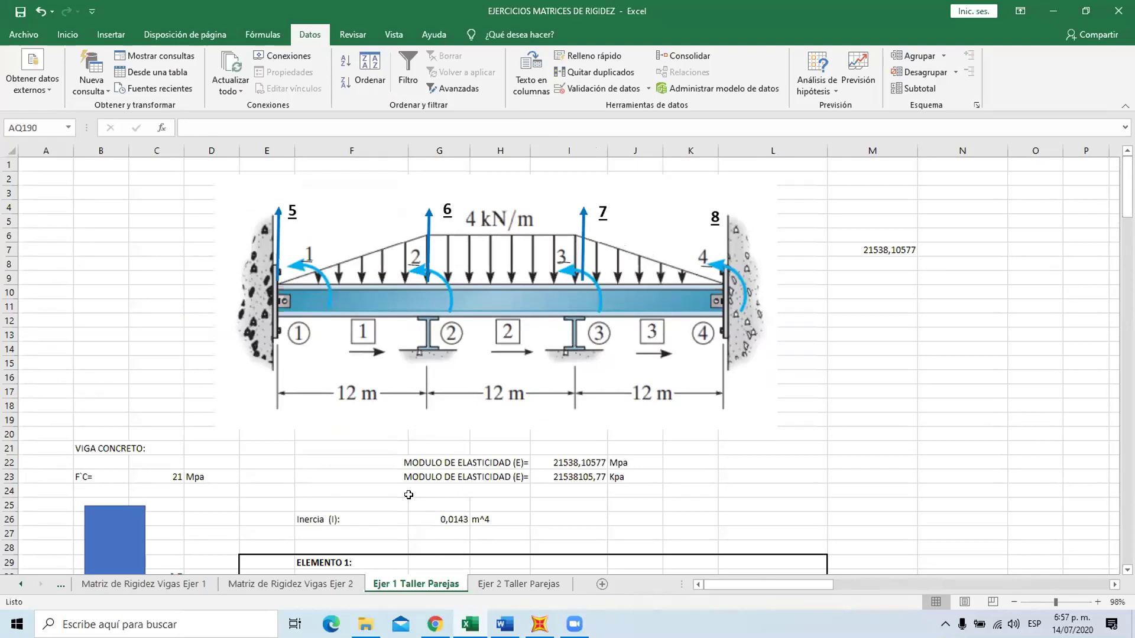
click(36, 12)
click(36, 12)
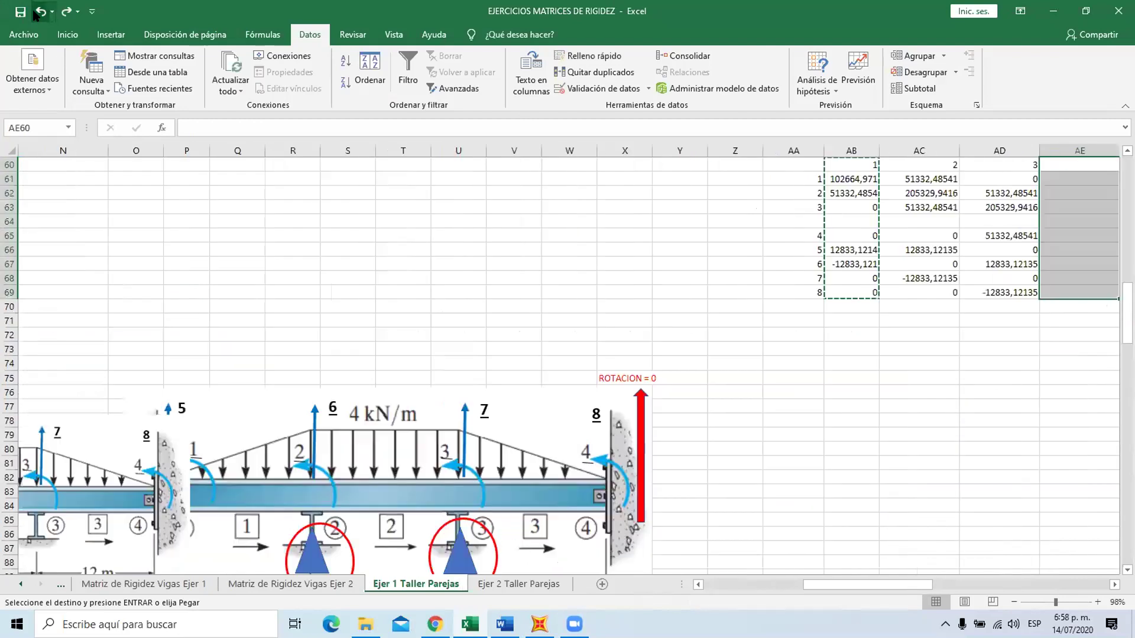
click(35, 12)
click(36, 12)
click(35, 12)
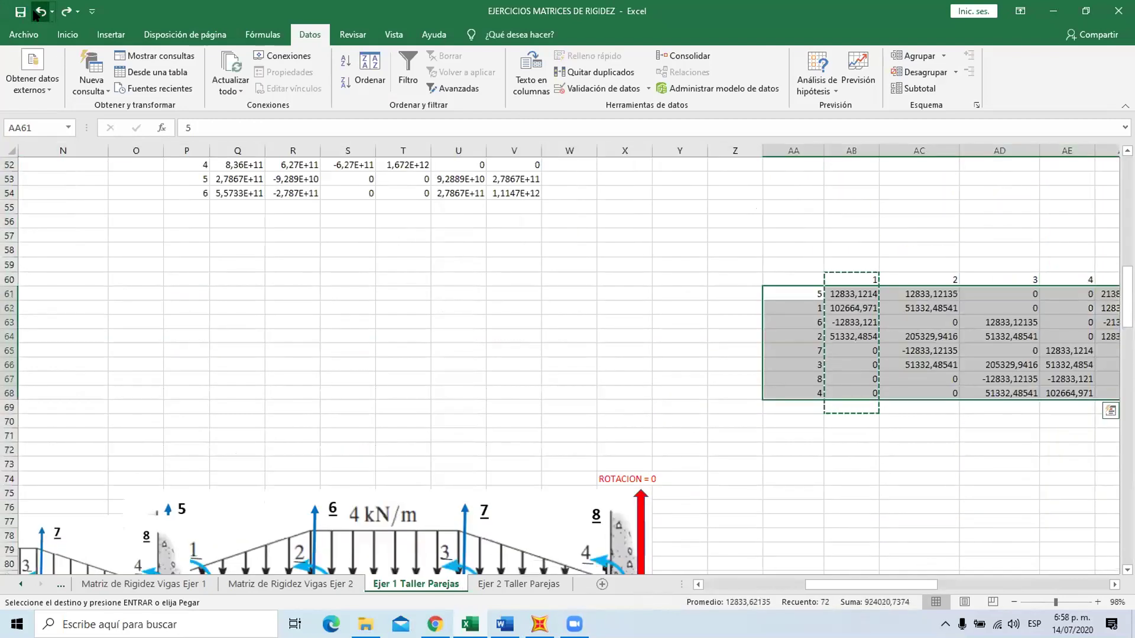
click(36, 12)
click(35, 11)
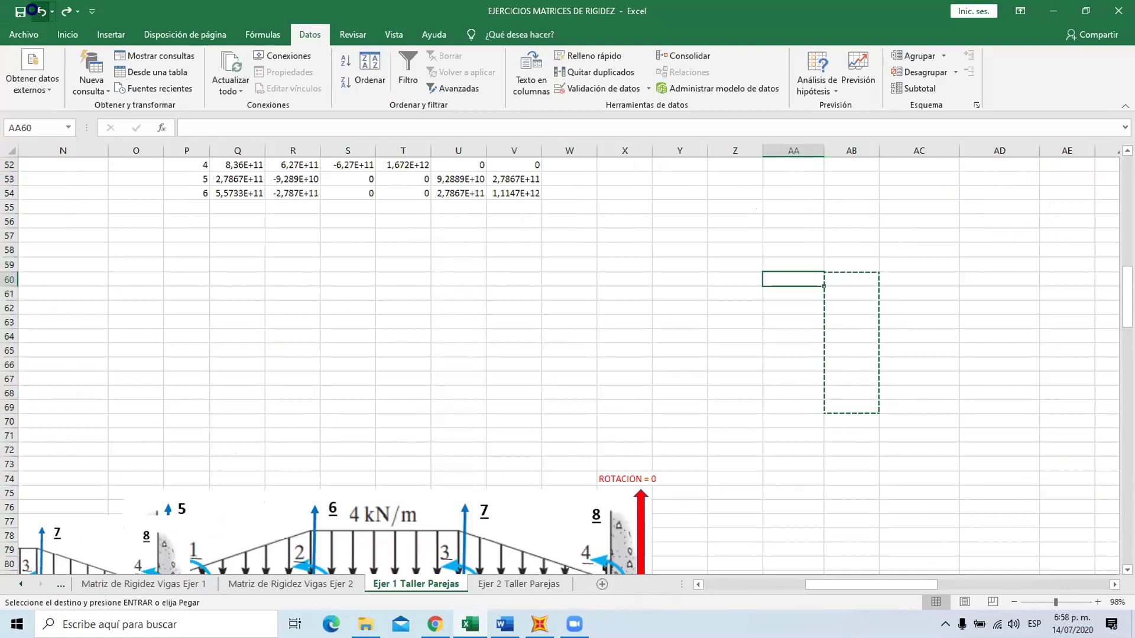
click(35, 11)
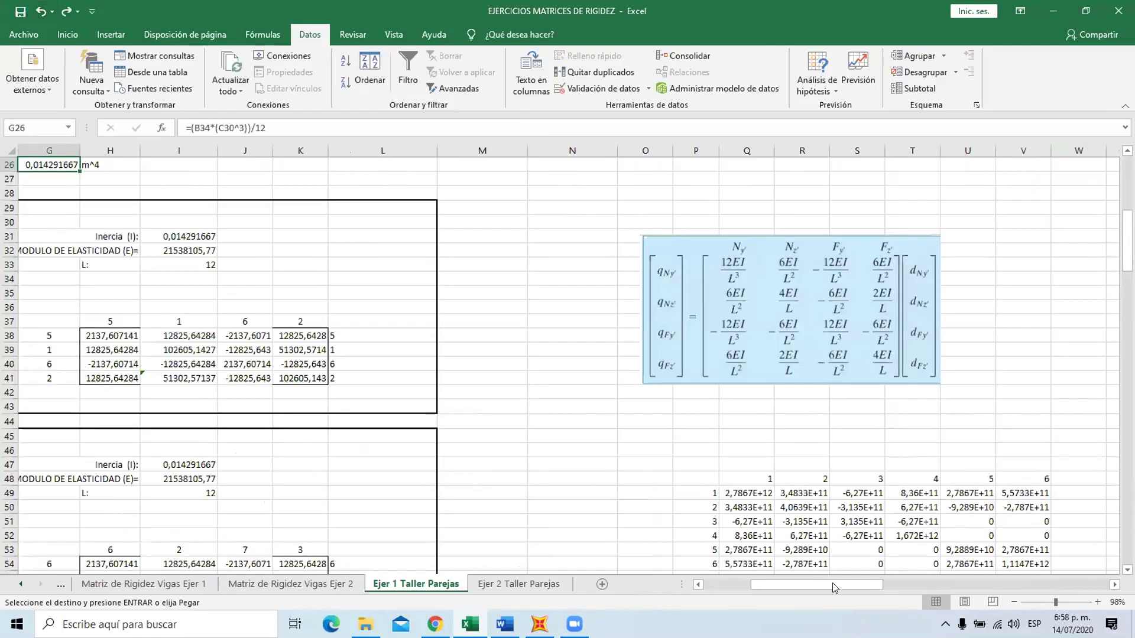
Check the inertia formula in G26 and save the workbook.
drag(798, 577, 751, 578)
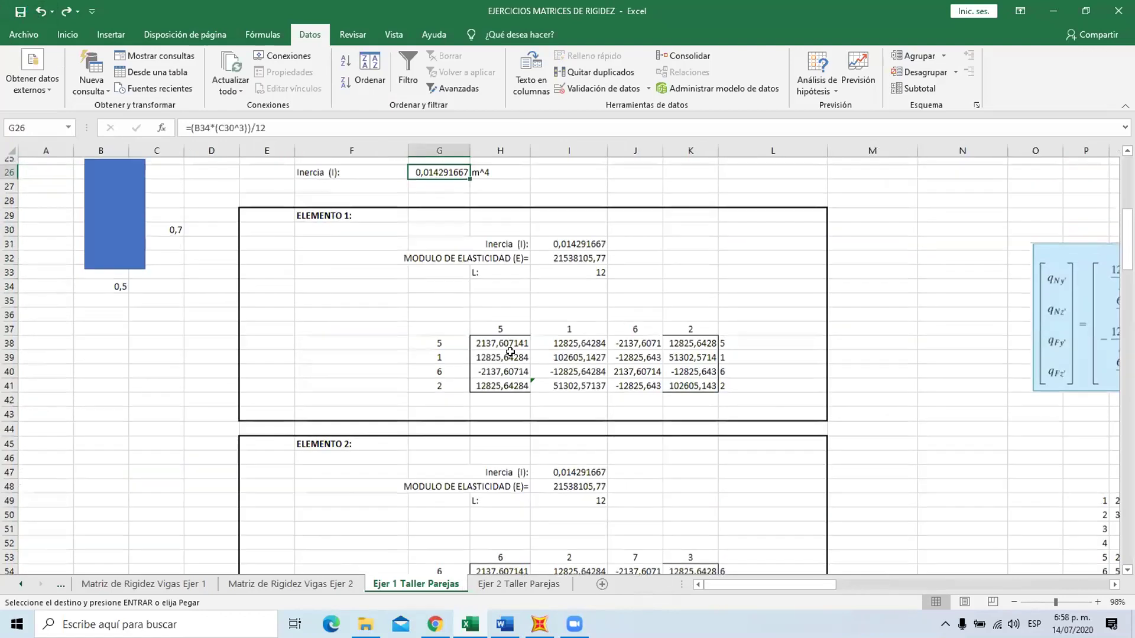
scroll(428, 343, up, 4)
click(427, 331)
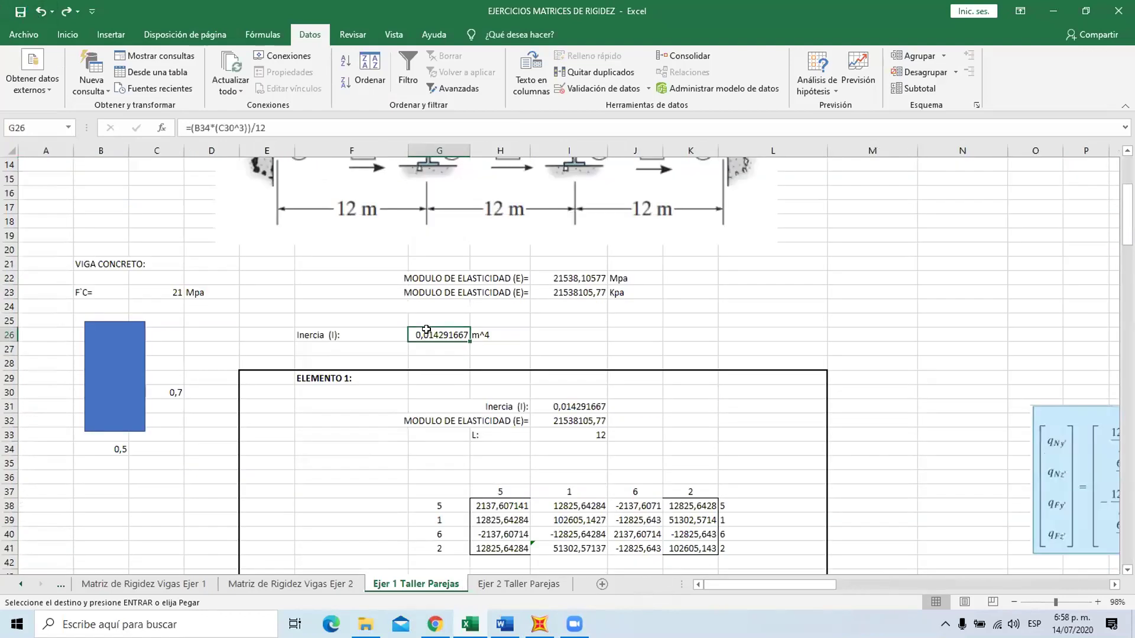
click(705, 334)
click(18, 14)
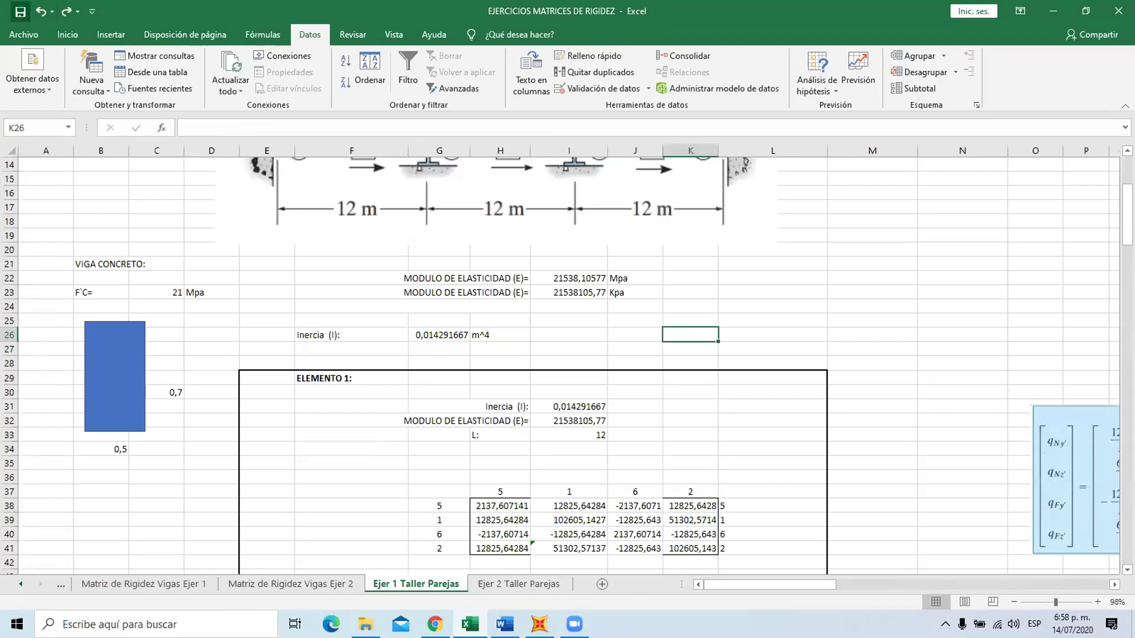
Look over element 1's stiffness data and open the Ejer 2 Taller Parejas sheet.
scroll(646, 464, down, 1)
scroll(591, 568, down, 1)
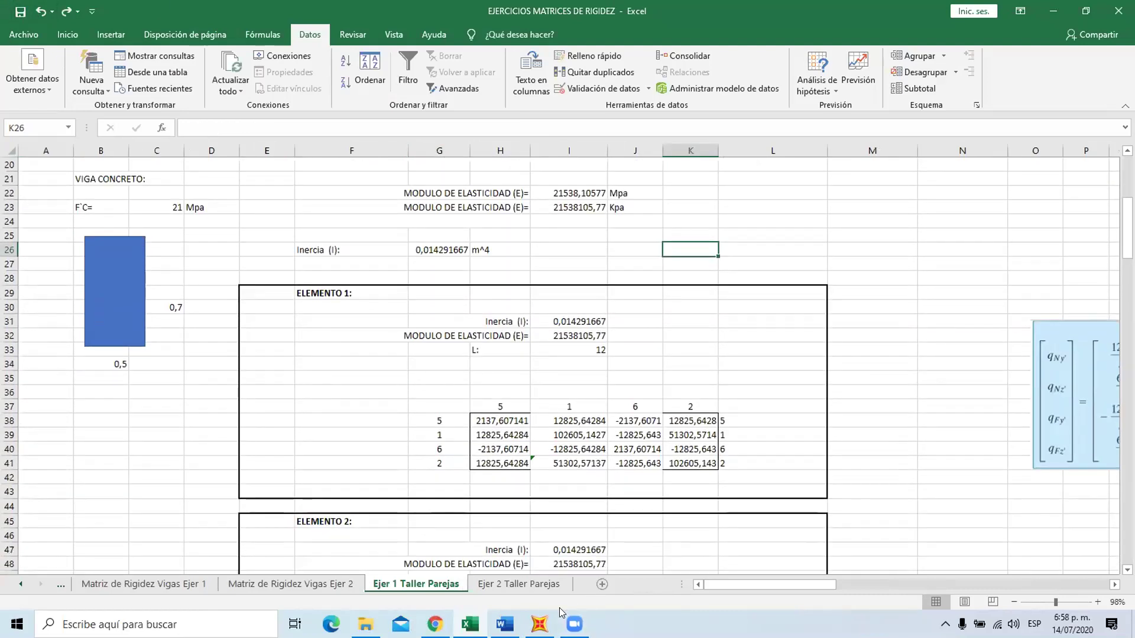
click(538, 585)
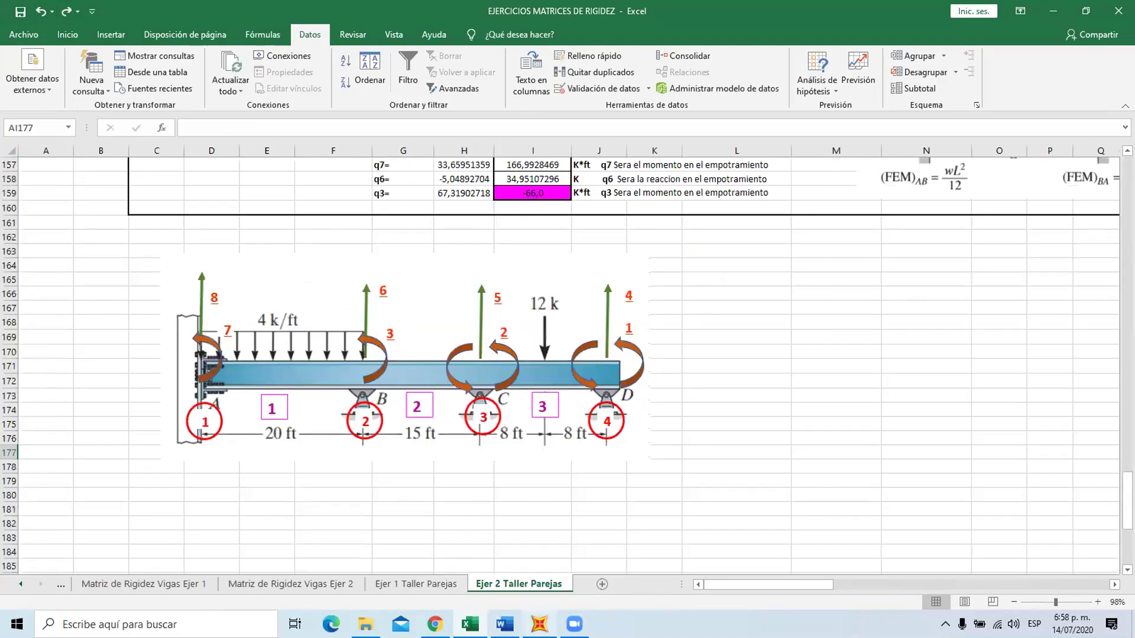
mouse_move(574, 624)
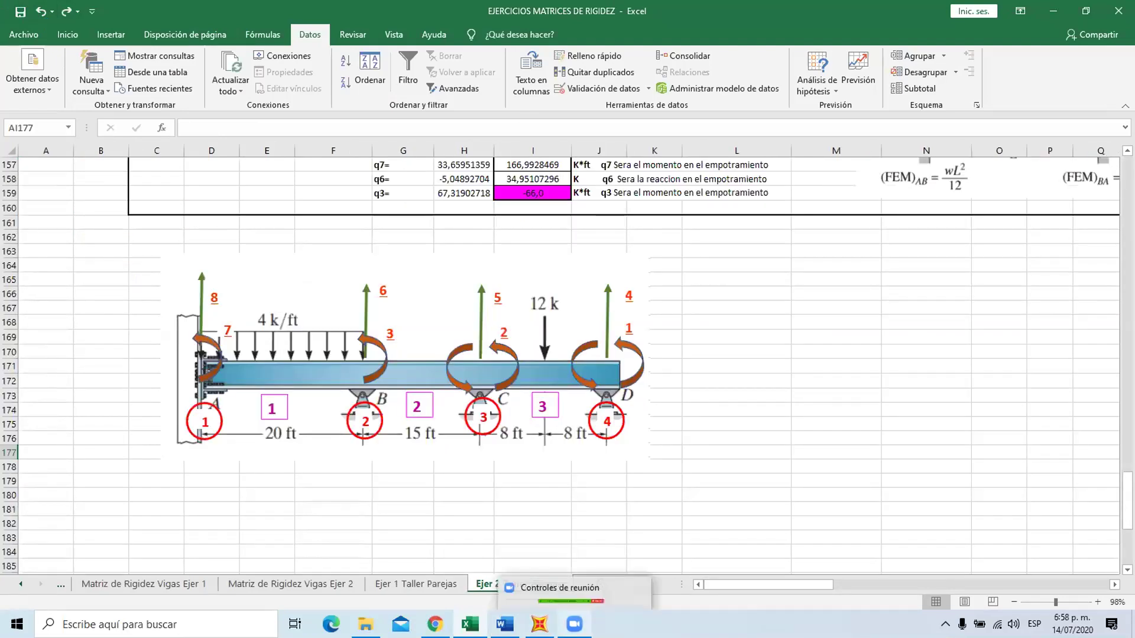